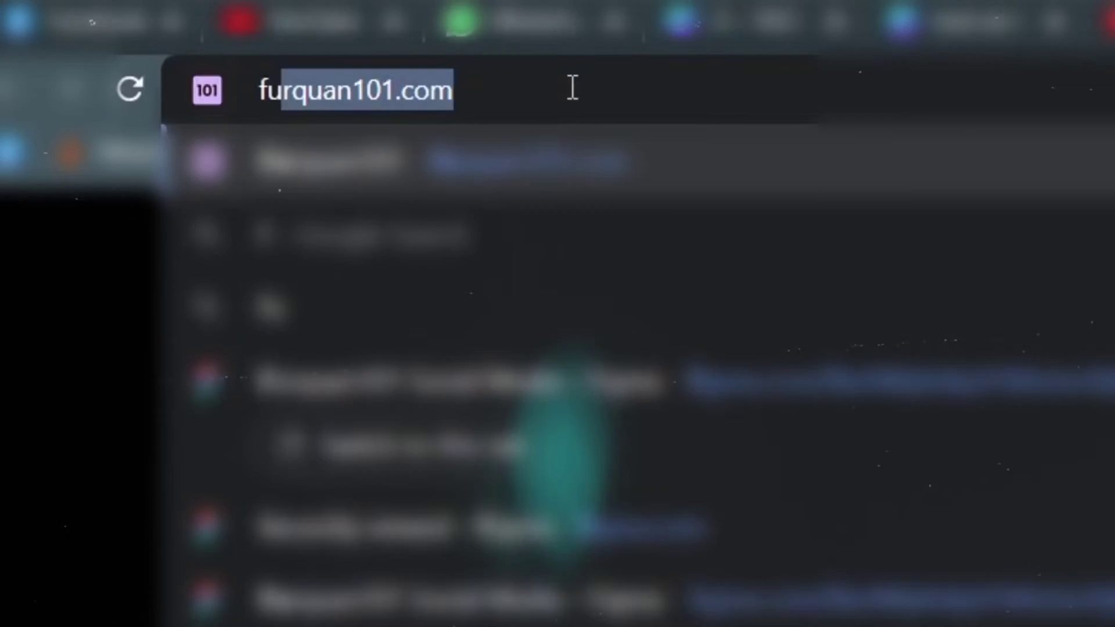
Open the website furquan101.com.
type("rqua")
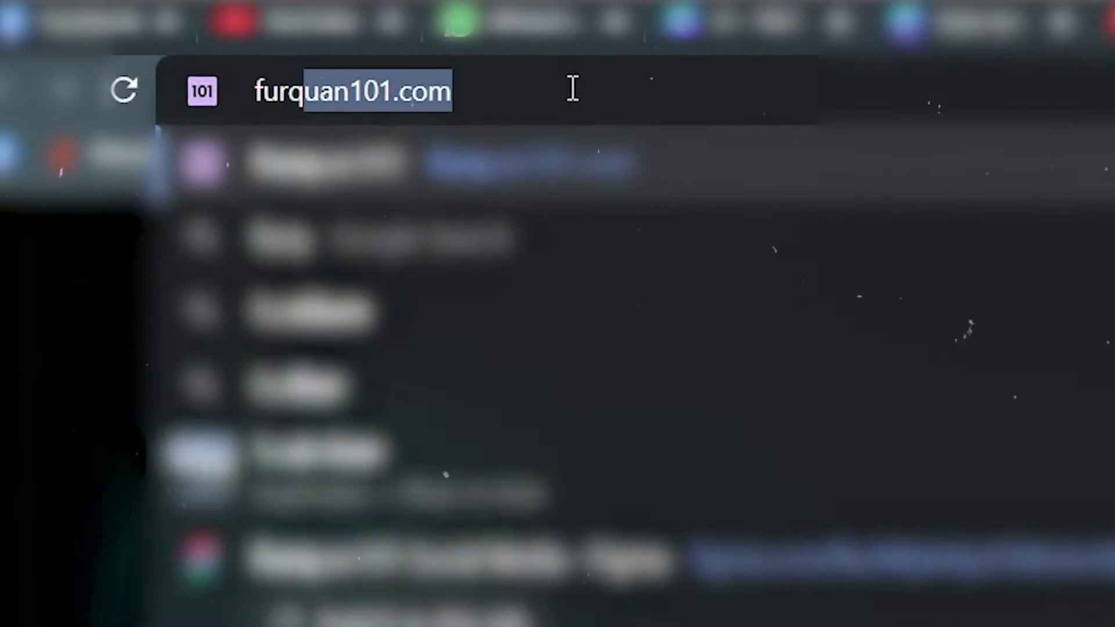
type("n101")
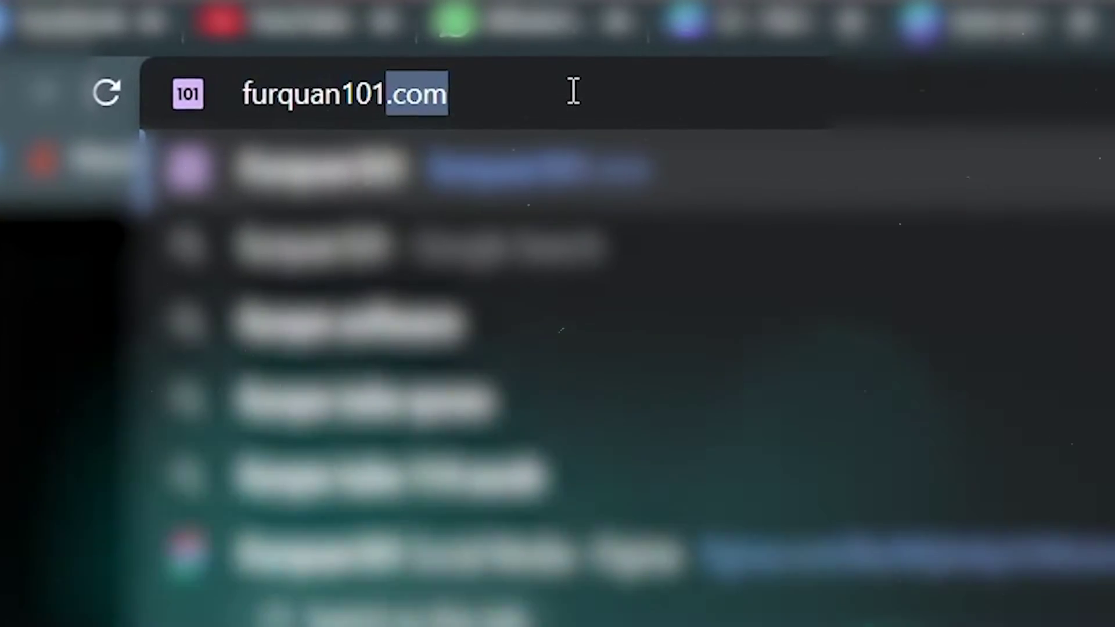
key("Return")
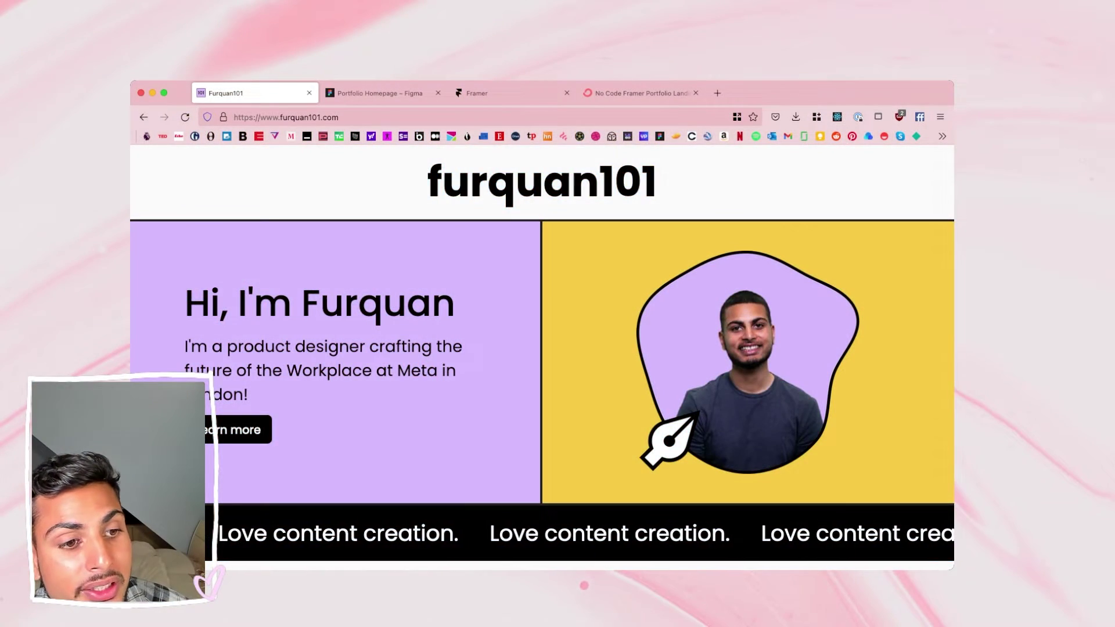
Look over the portfolio homepage from the hero section through the content cards and testimonials to the footer.
scroll(542, 315, "down", 2)
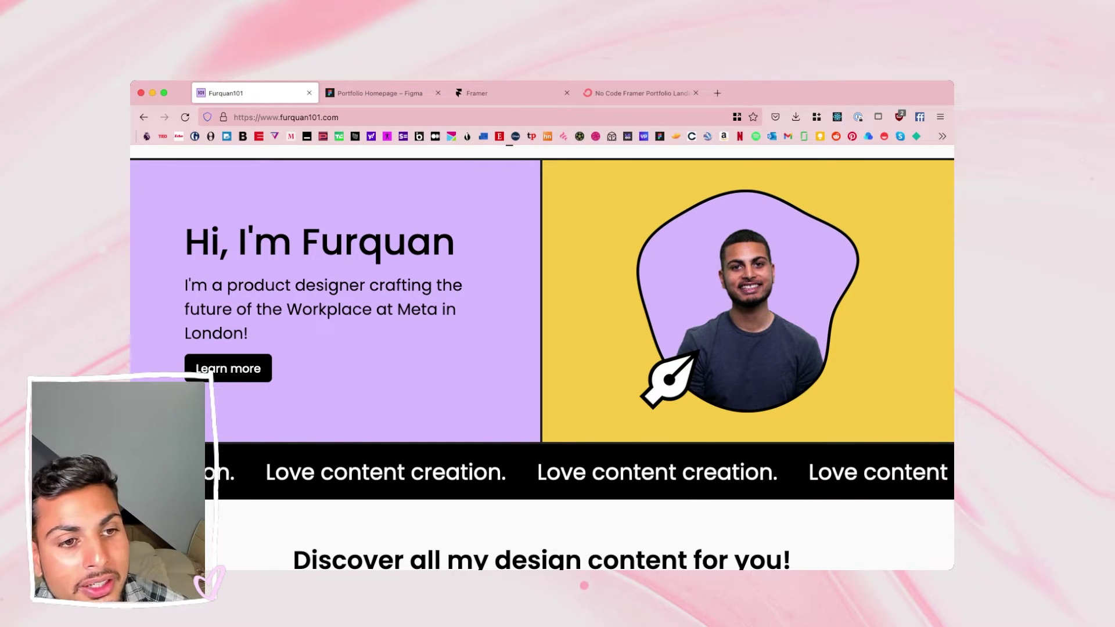
scroll(542, 326, "up", 2)
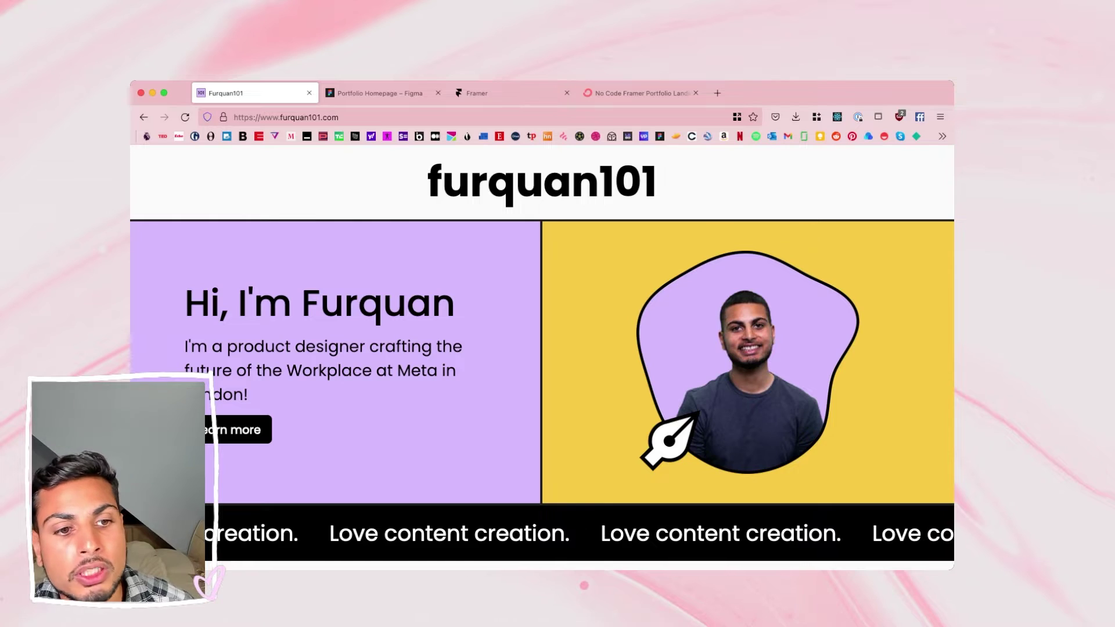
scroll(541, 355, "down", 3)
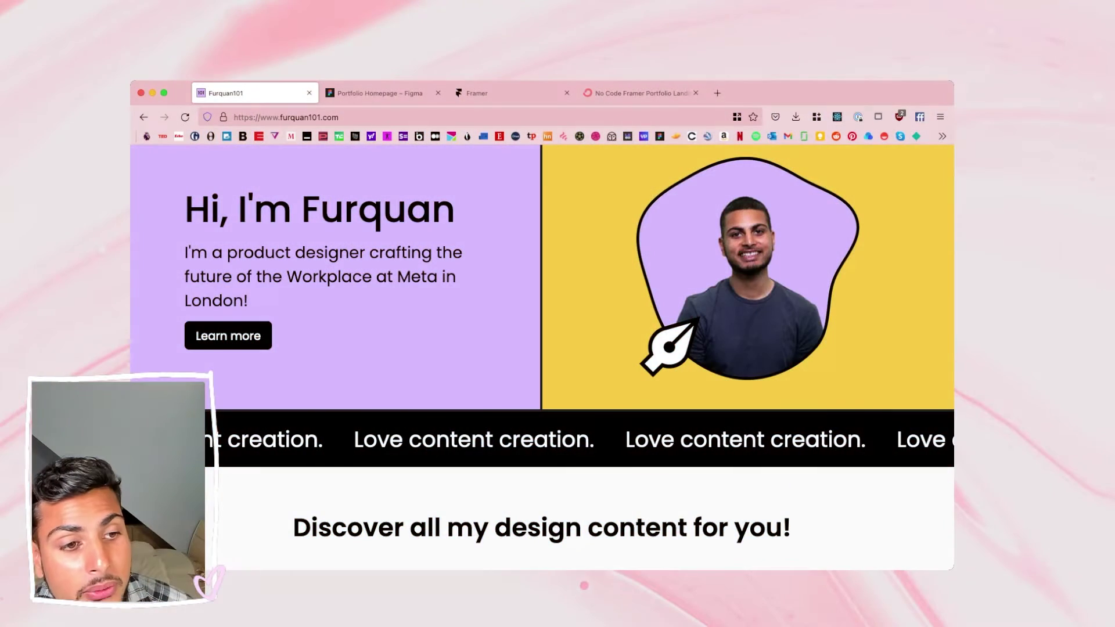
scroll(542, 355, "up", 2)
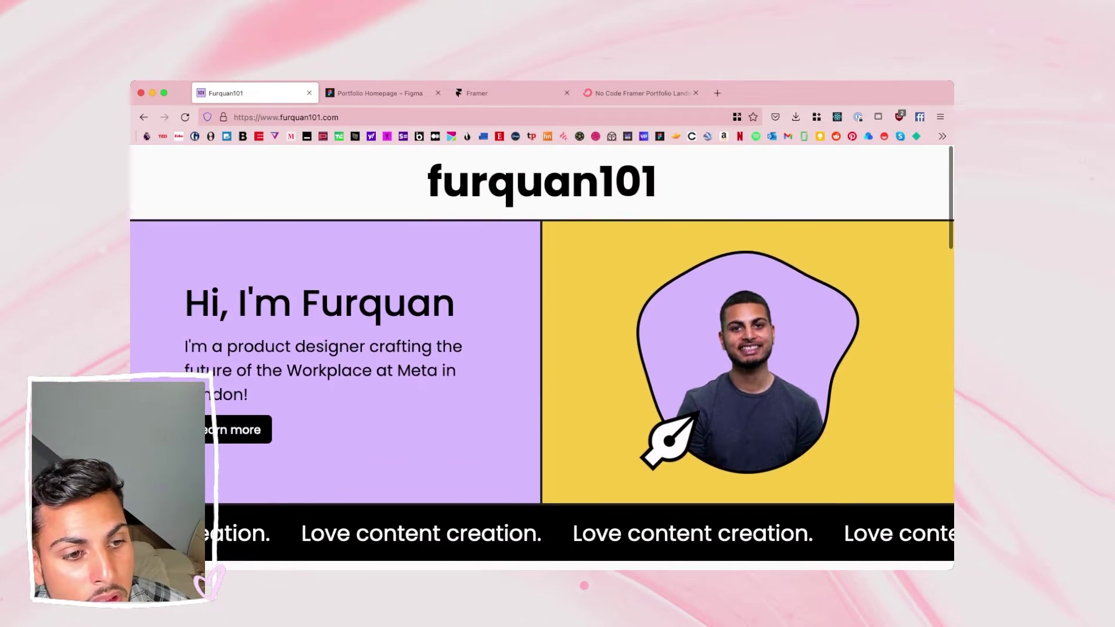
scroll(542, 357, "down", 8)
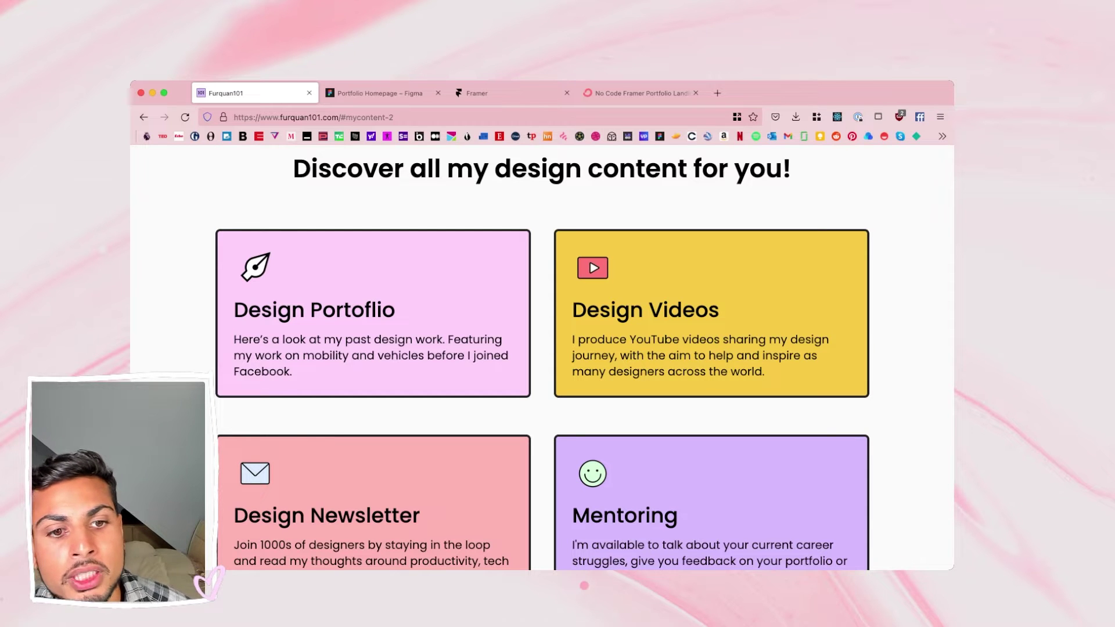
scroll(584, 364, "down", 3)
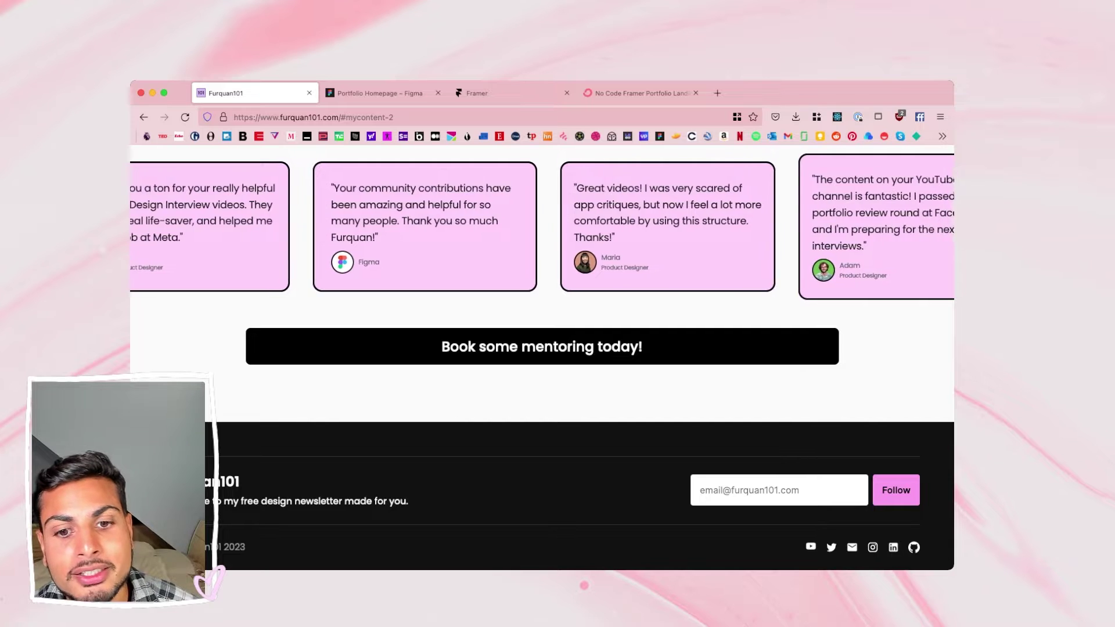
scroll(541, 357, "up", 20)
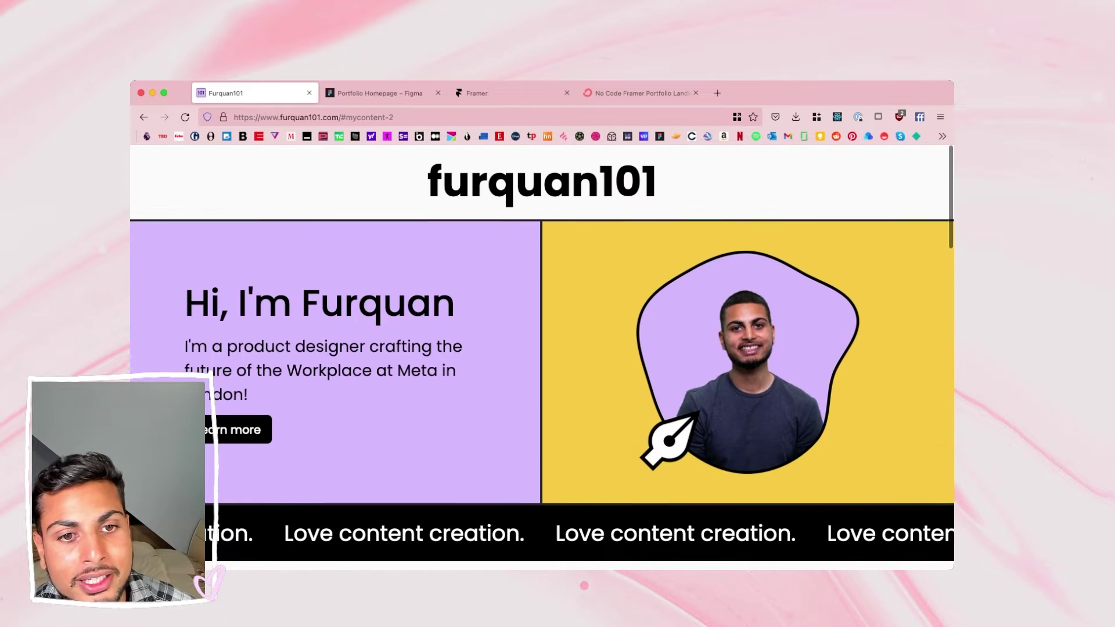
Preview the portfolio site in the browser's responsive design mode with the iPad size, 810 × 1080.
key("super+alt+i")
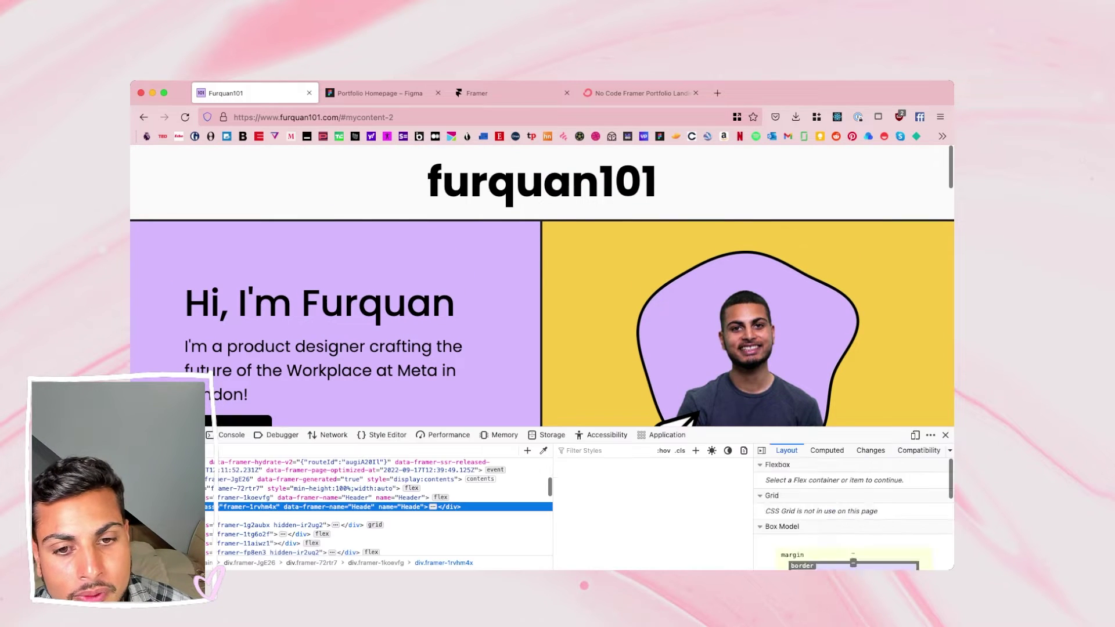
key("super+alt+m")
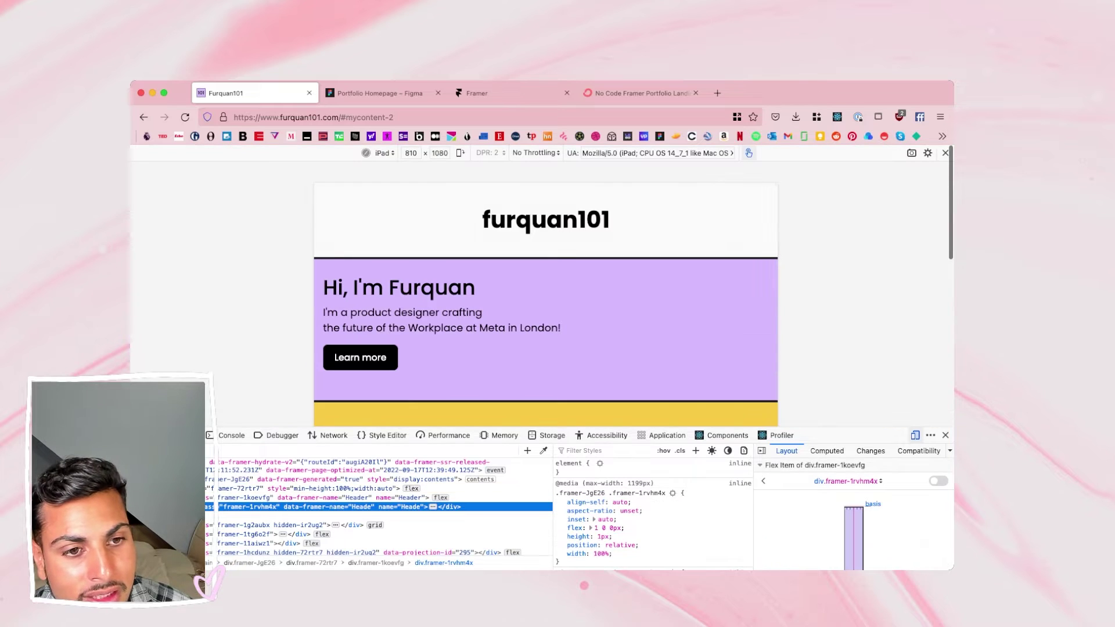
key("super+alt+i")
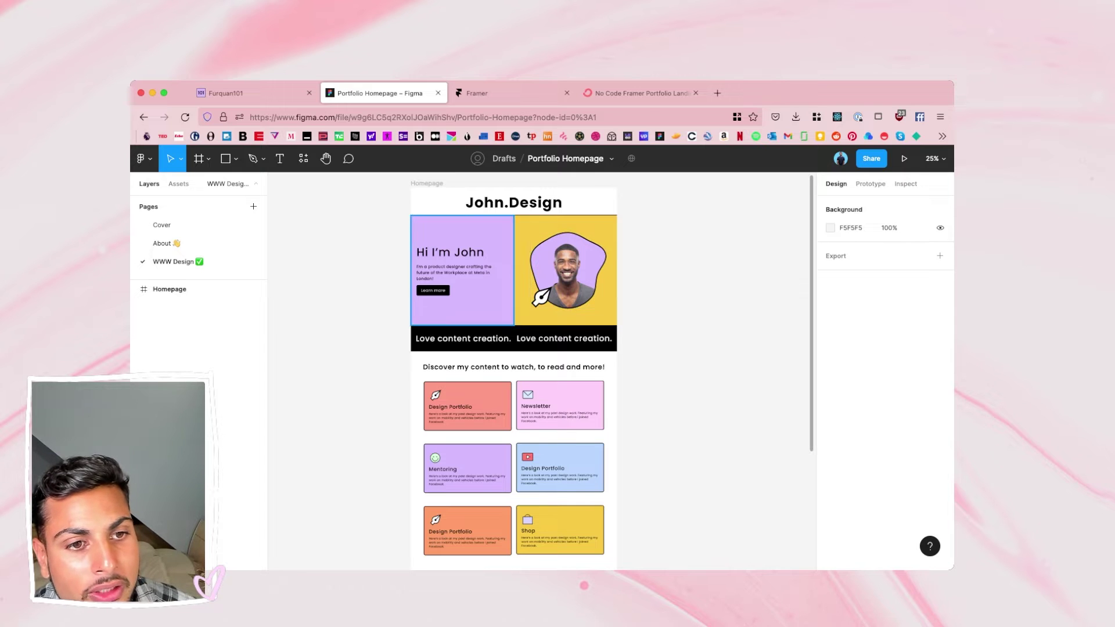
Try a different fill colour on the purple hero rectangle in the Figma Portfolio Homepage design.
left_click(462, 235)
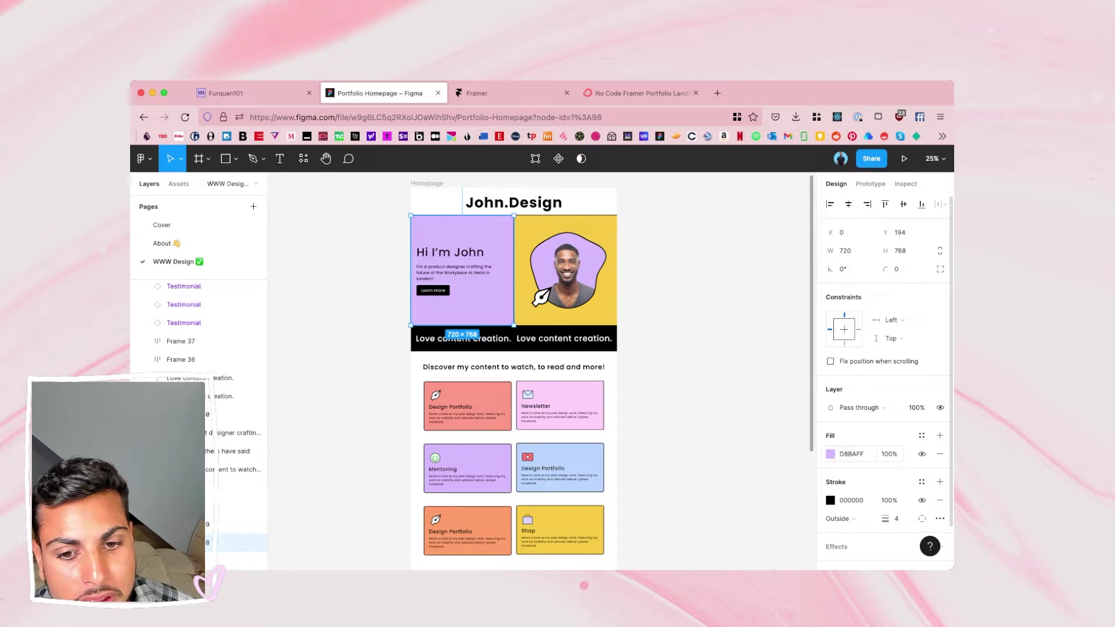
left_click(830, 454)
left_click_drag(717, 285, 817, 351)
key("ctrl+z")
key("ctrl+z")
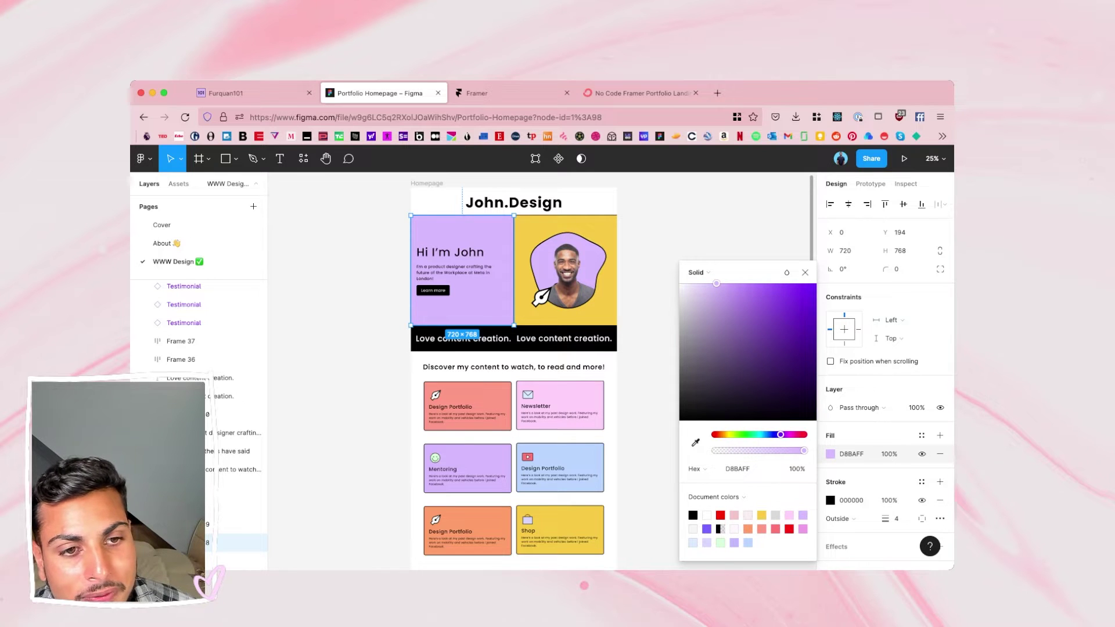
left_click(644, 226)
Look over the content cards, testimonials and footer of the homepage design.
scroll(567, 273, "down", 3)
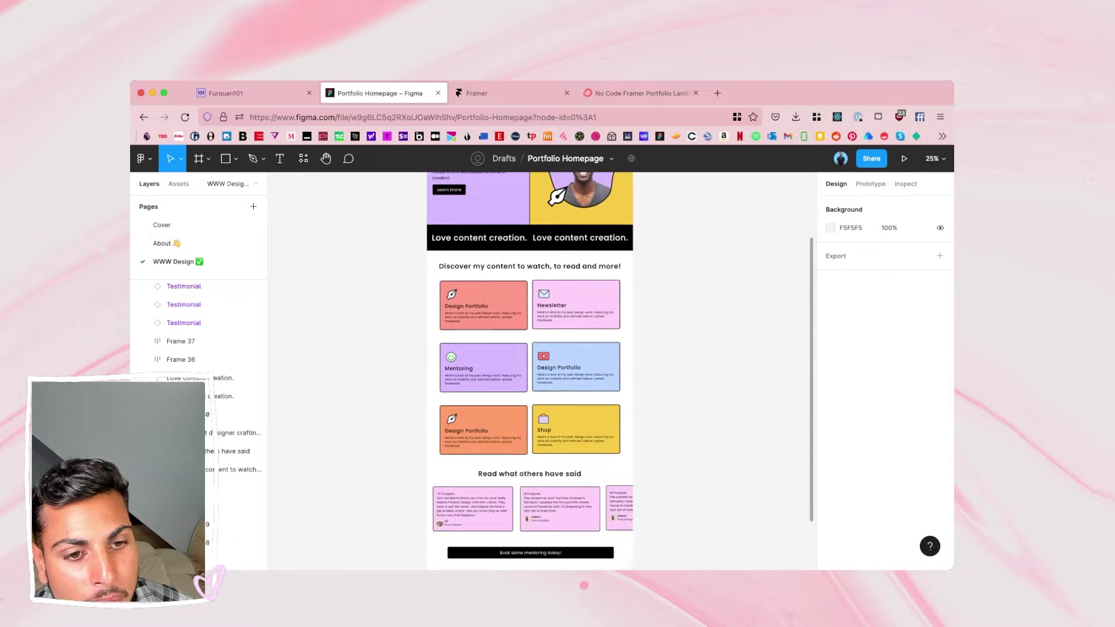
scroll(525, 372, "right", 2)
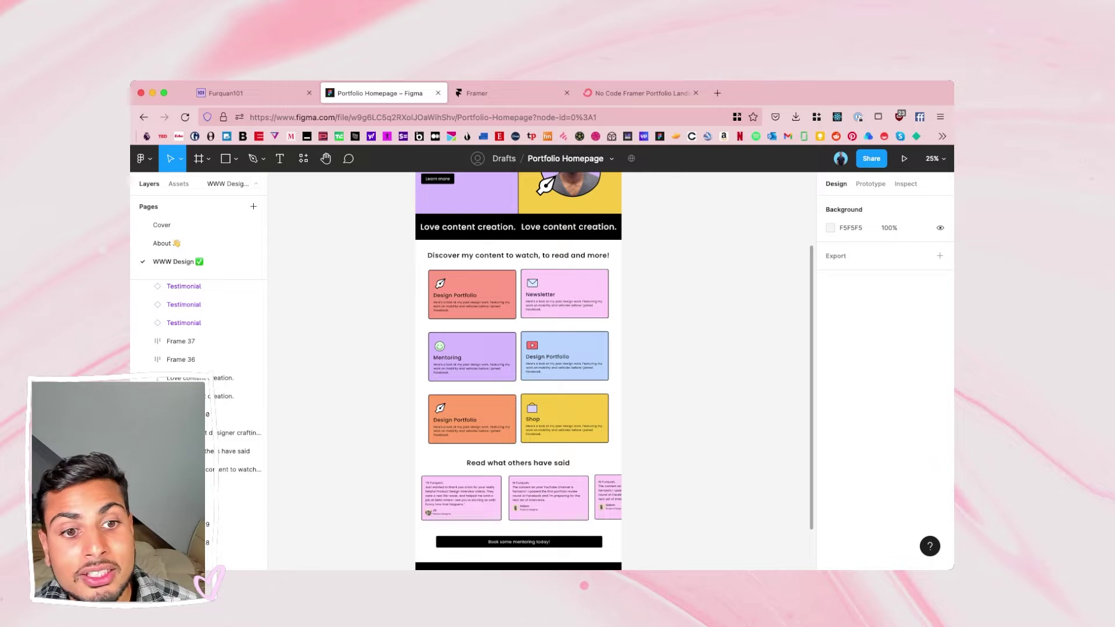
scroll(523, 371, "down", 6)
scroll(523, 371, "up", 12)
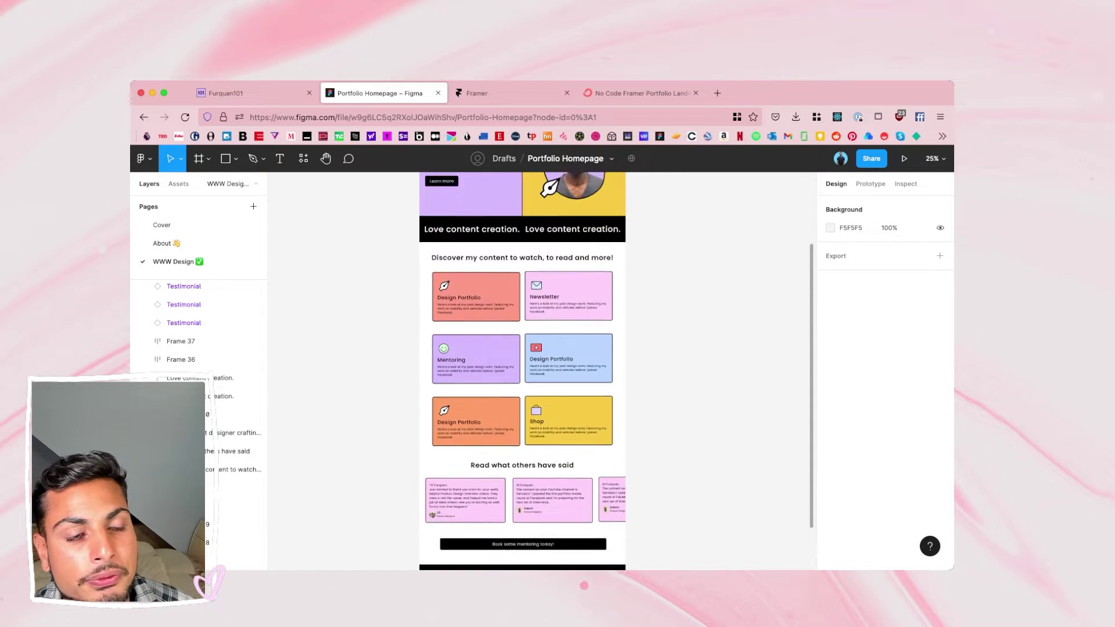
scroll(523, 371, "up", 1)
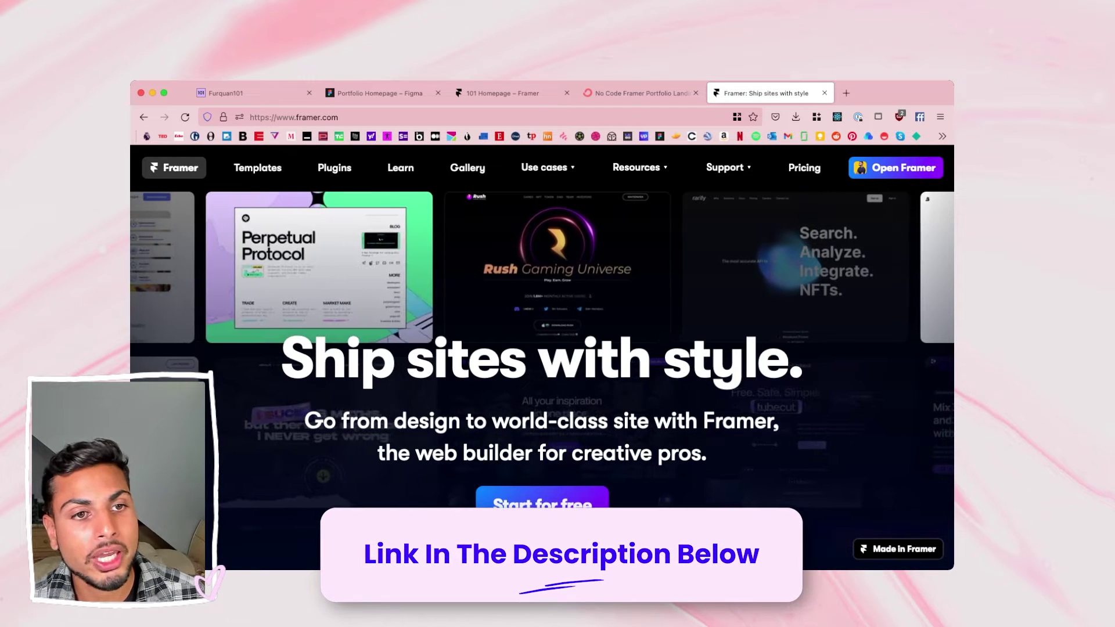
Switch to the 101 Homepage project in Framer and examine its desktop and tablet page layouts.
left_click(504, 93)
scroll(524, 374, "up", 2)
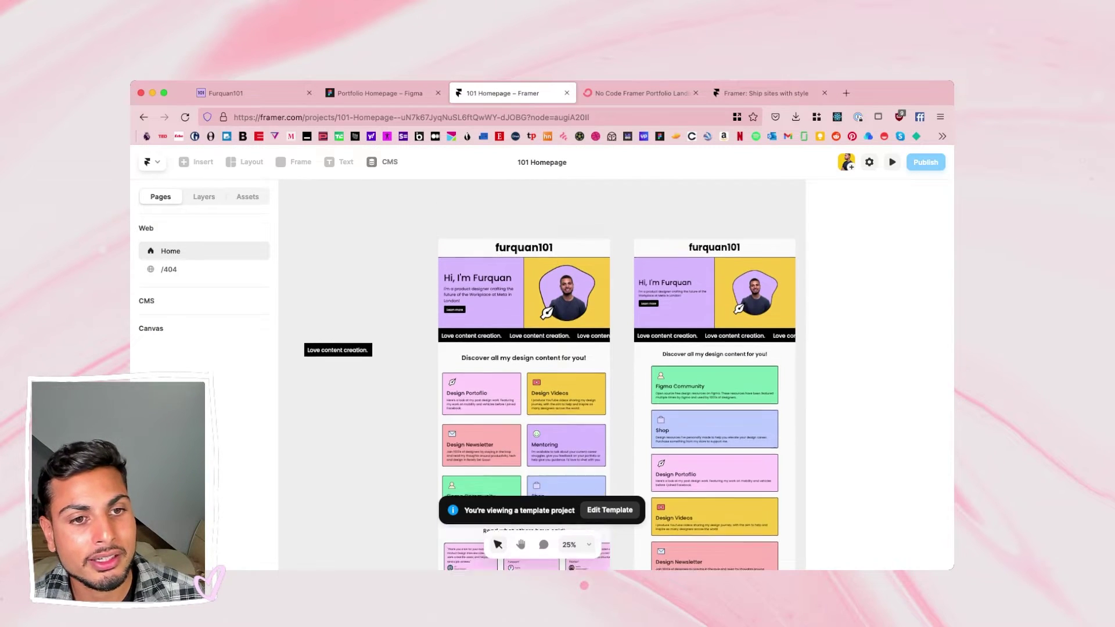
scroll(523, 374, "down", 2)
scroll(540, 378, "down", 4)
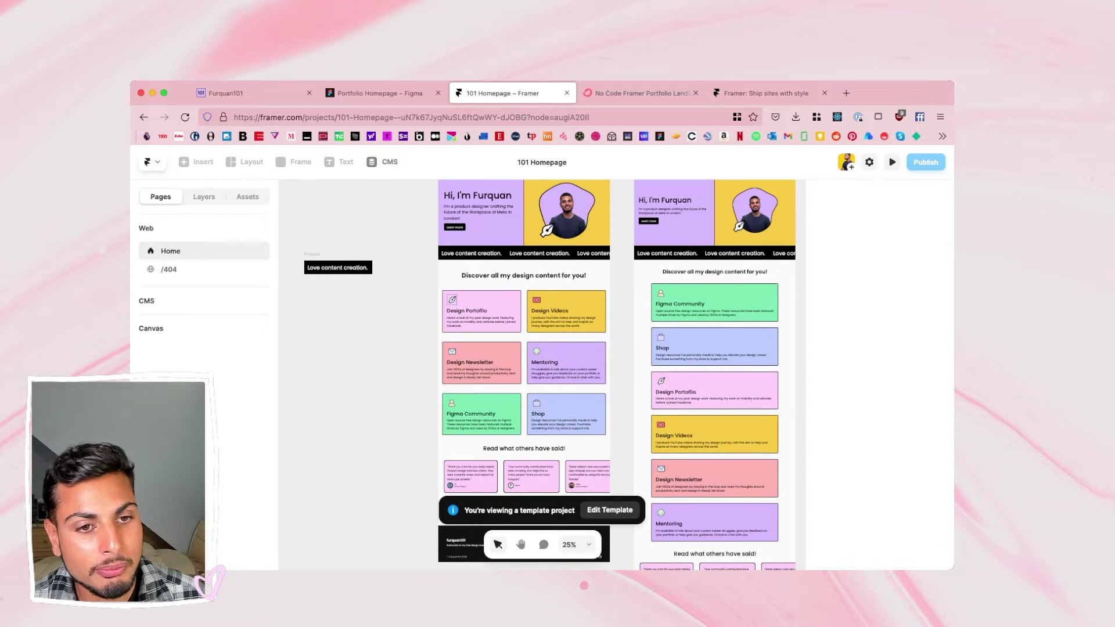
scroll(523, 316, "up", 3)
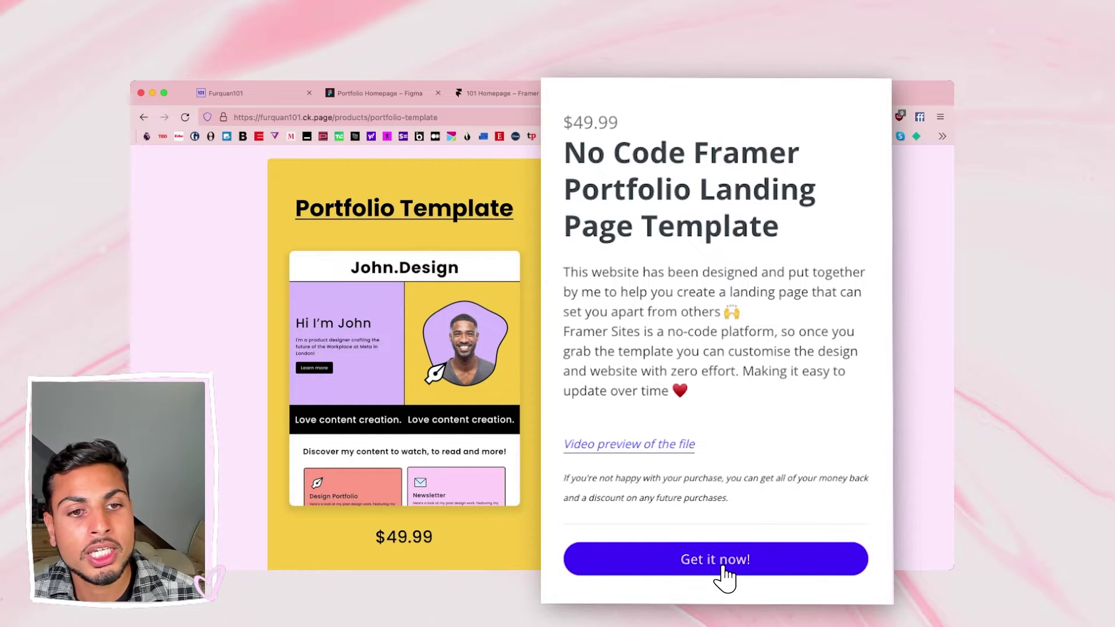
Open the 101 Homepage template project for editing.
scroll(404, 360, "down", 1)
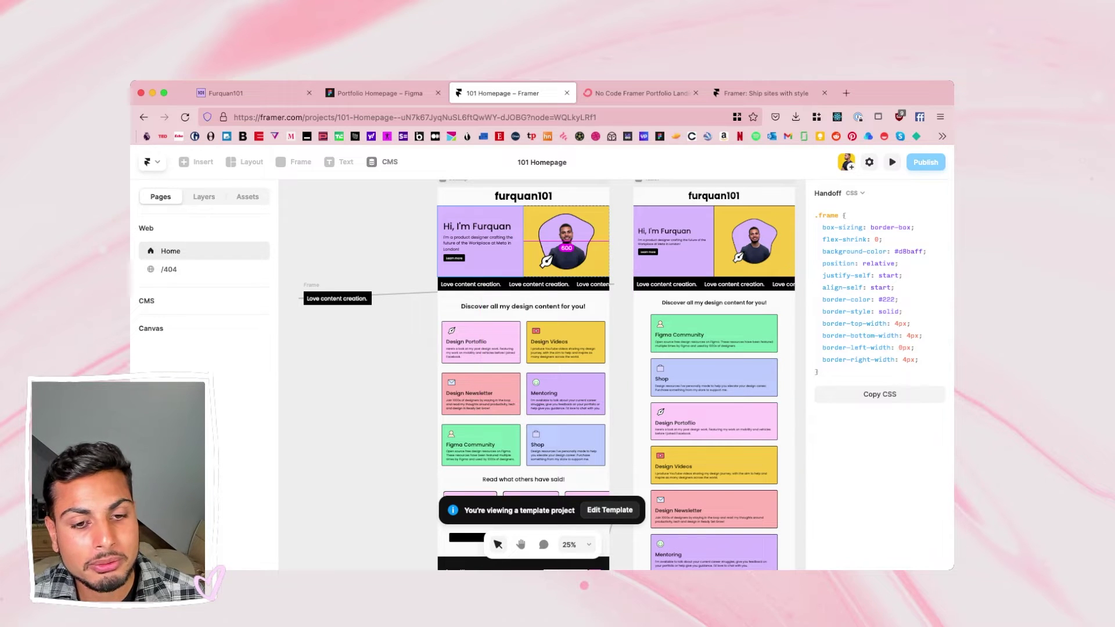
left_click(610, 510)
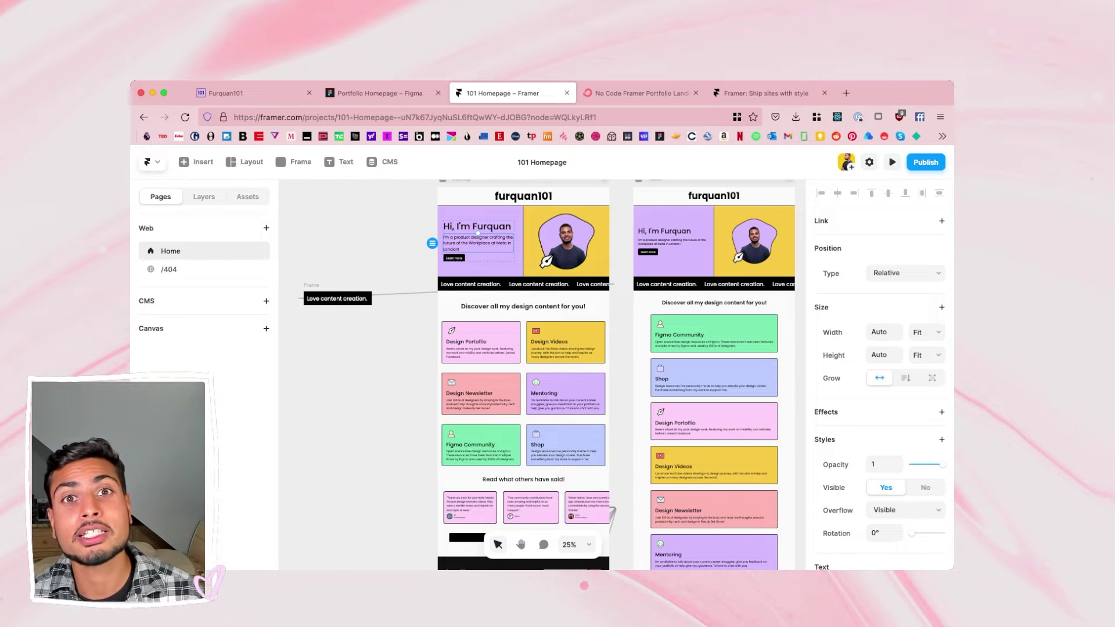
scroll(523, 348, "up", 3)
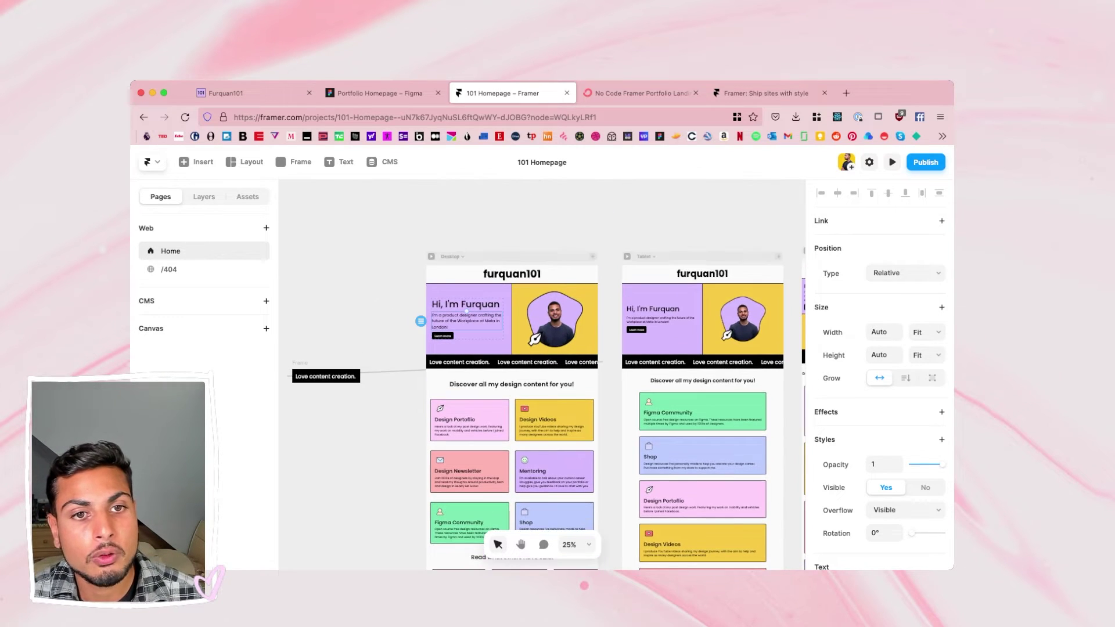
Review the product page of the No Code Framer Portfolio Landing Page Template alongside the Framer project.
left_click(633, 93)
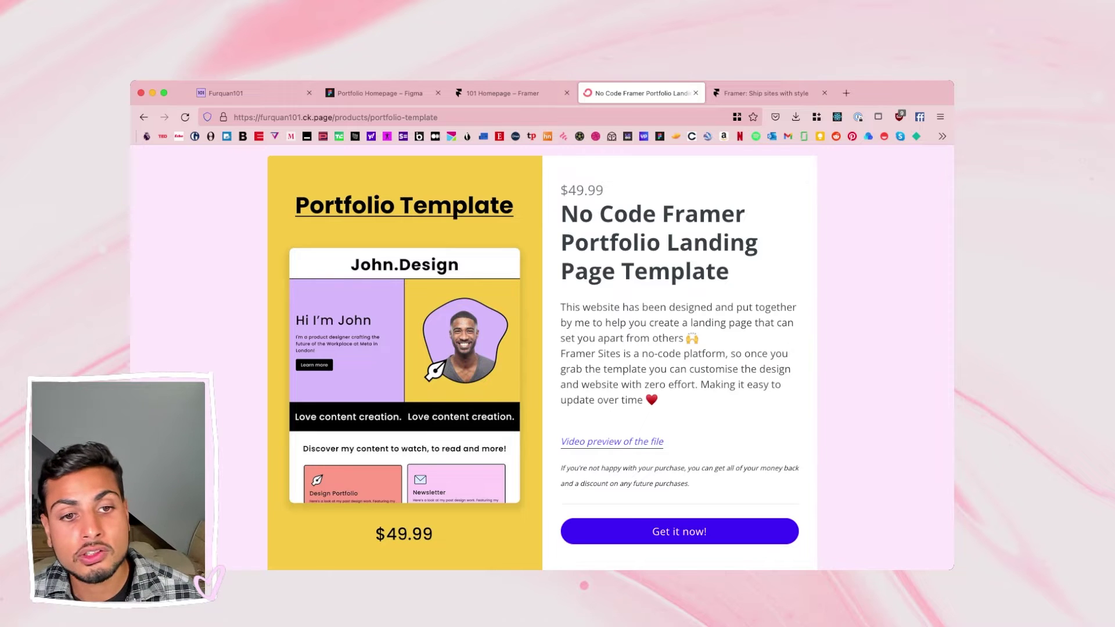
scroll(542, 358, "down", 2)
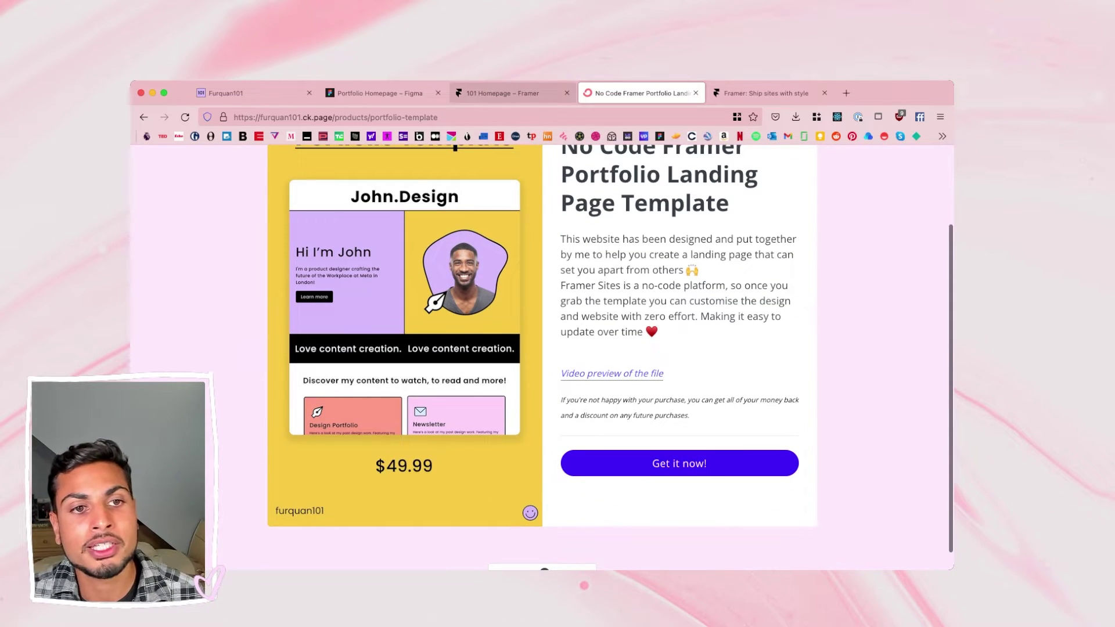
left_click(502, 93)
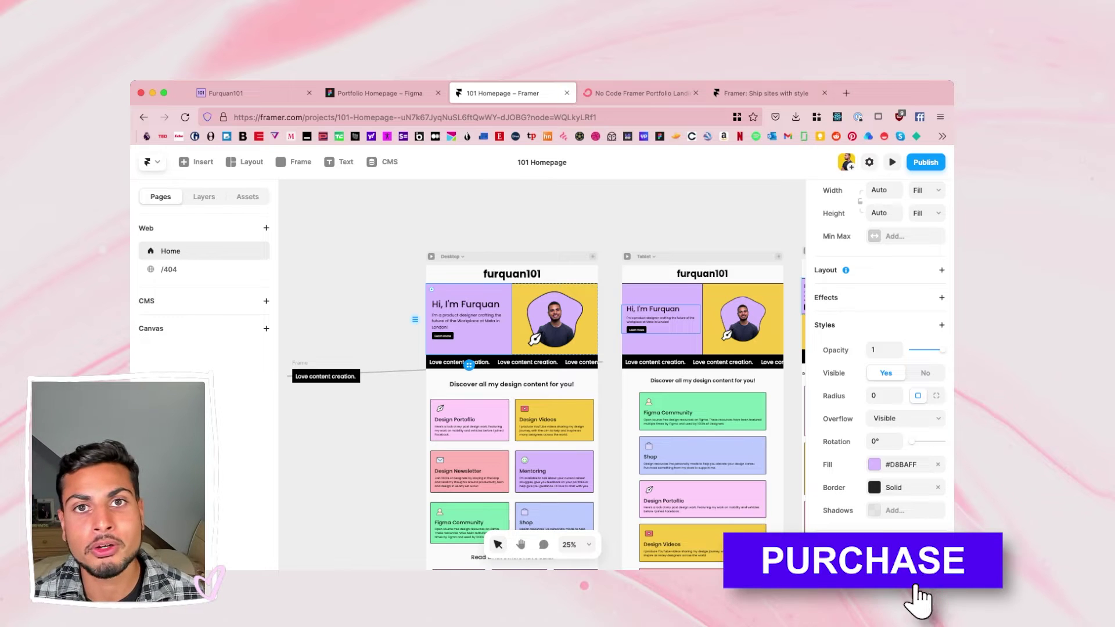
left_click(639, 93)
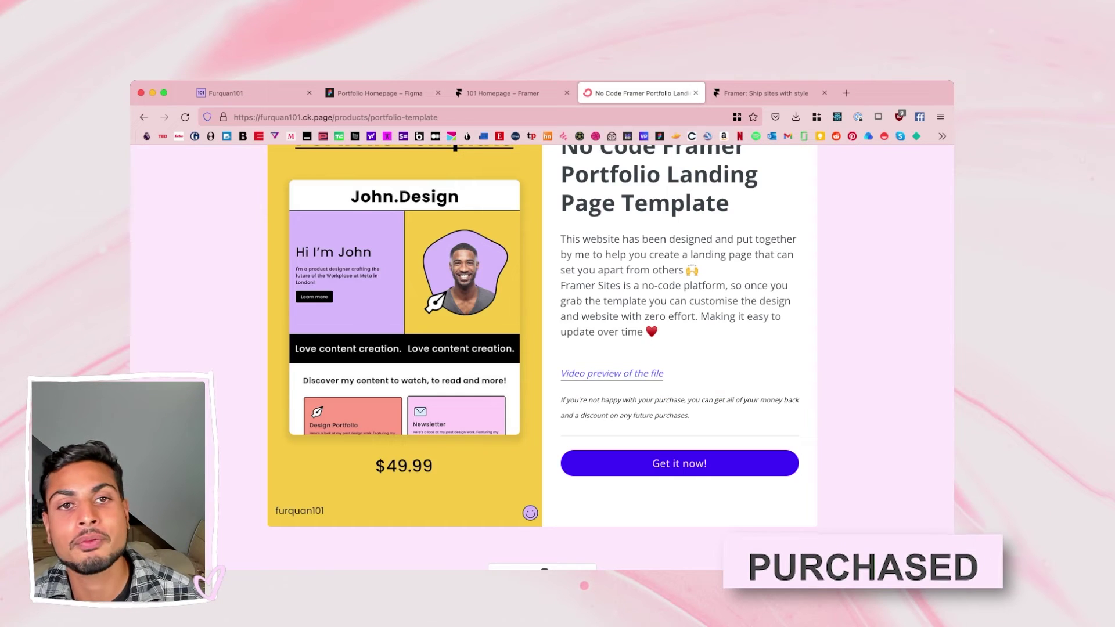
scroll(542, 356, "up", 3)
scroll(610, 357, "down", 1)
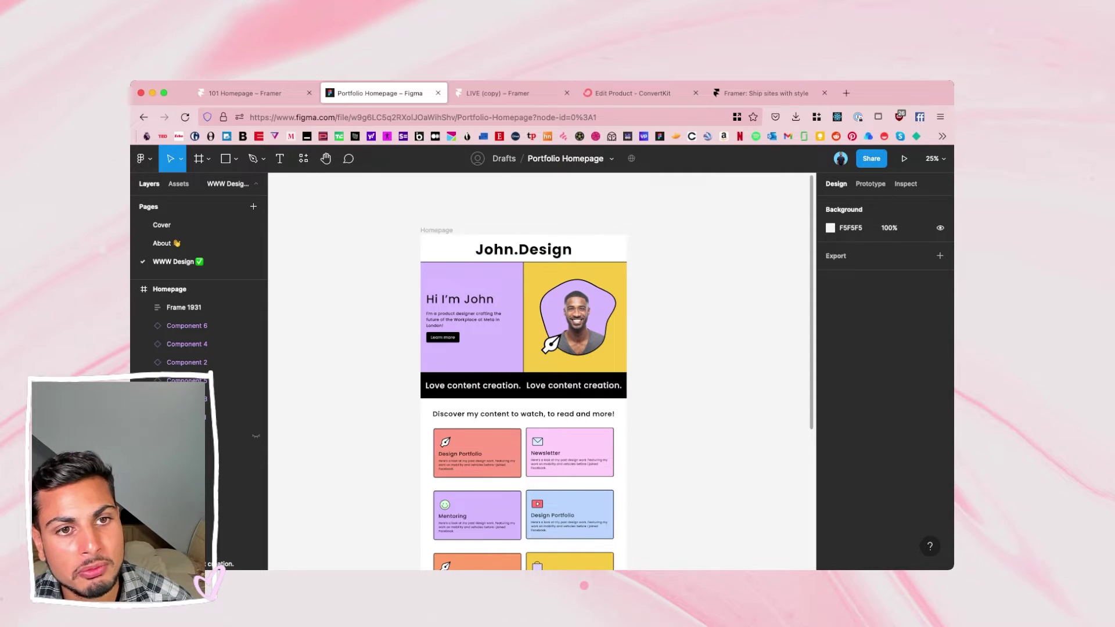
In the LIVE (copy) Framer project, move the furquan101 title slightly higher within the Desktop frame.
left_click(512, 93)
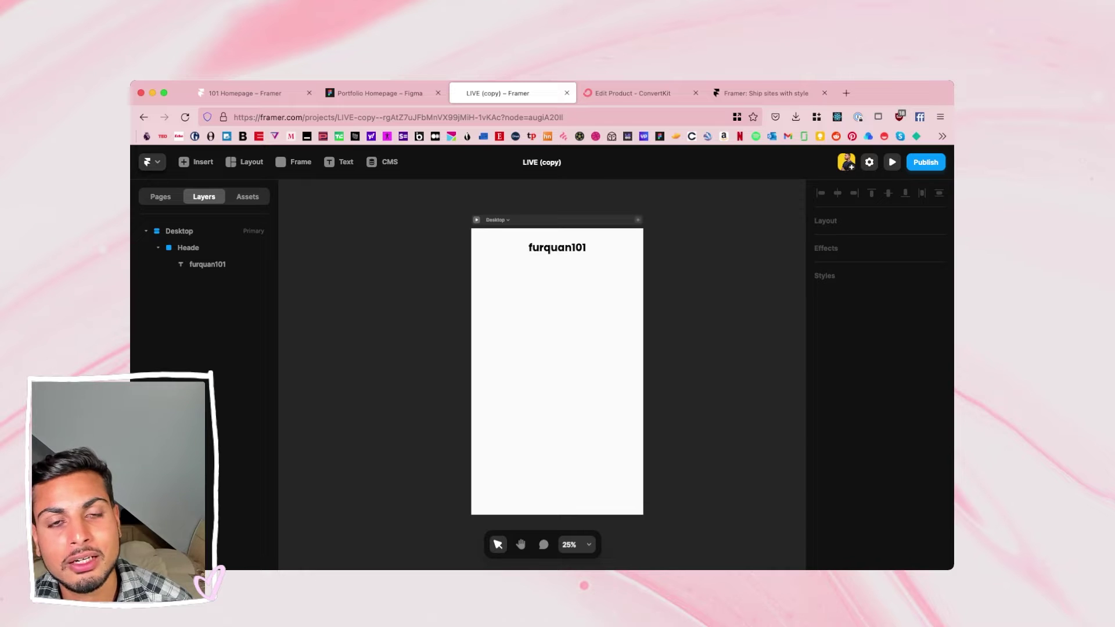
key("super+Tab")
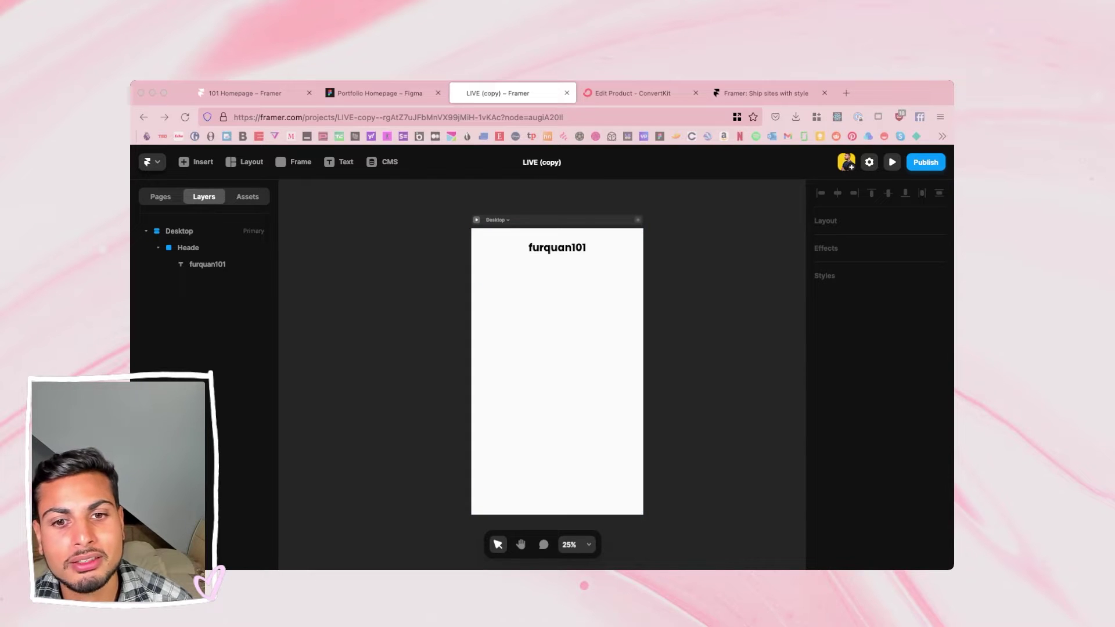
left_click(556, 248)
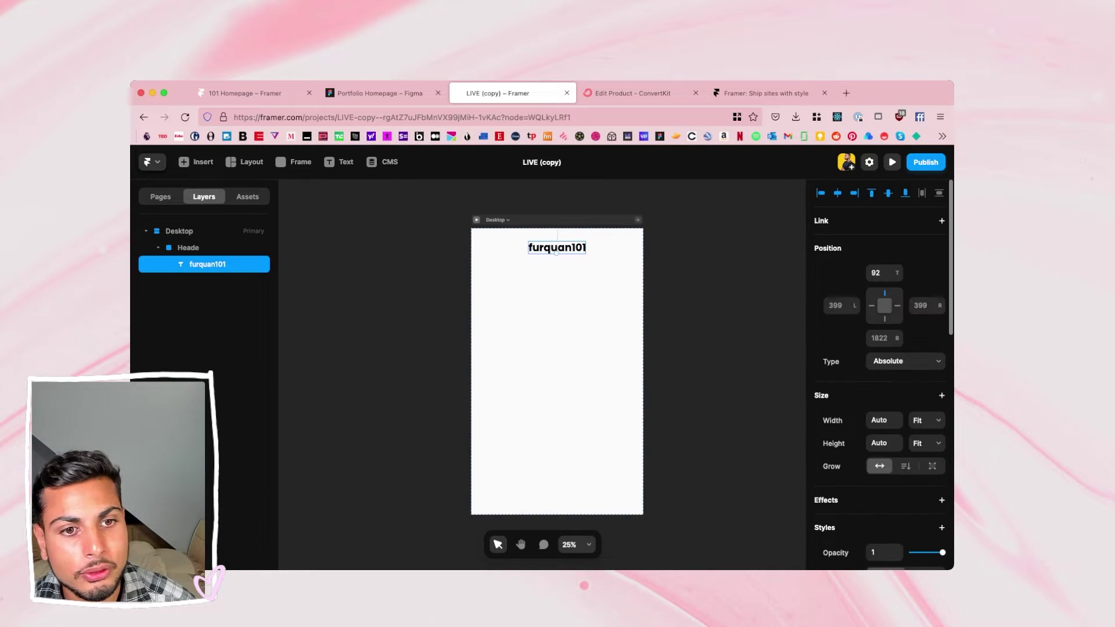
left_click_drag(557, 247, 556, 242)
Check the title area of the Figma homepage design, and select the Desktop frame in the LIVE (copy) Framer project.
left_click(377, 92)
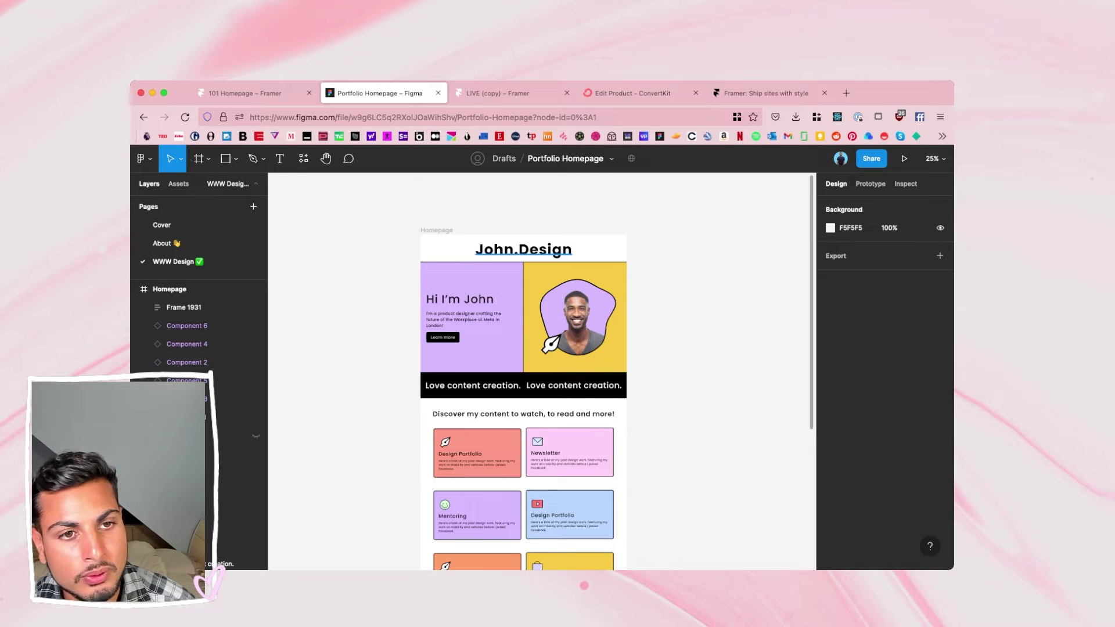
left_click(498, 93)
left_click(188, 210)
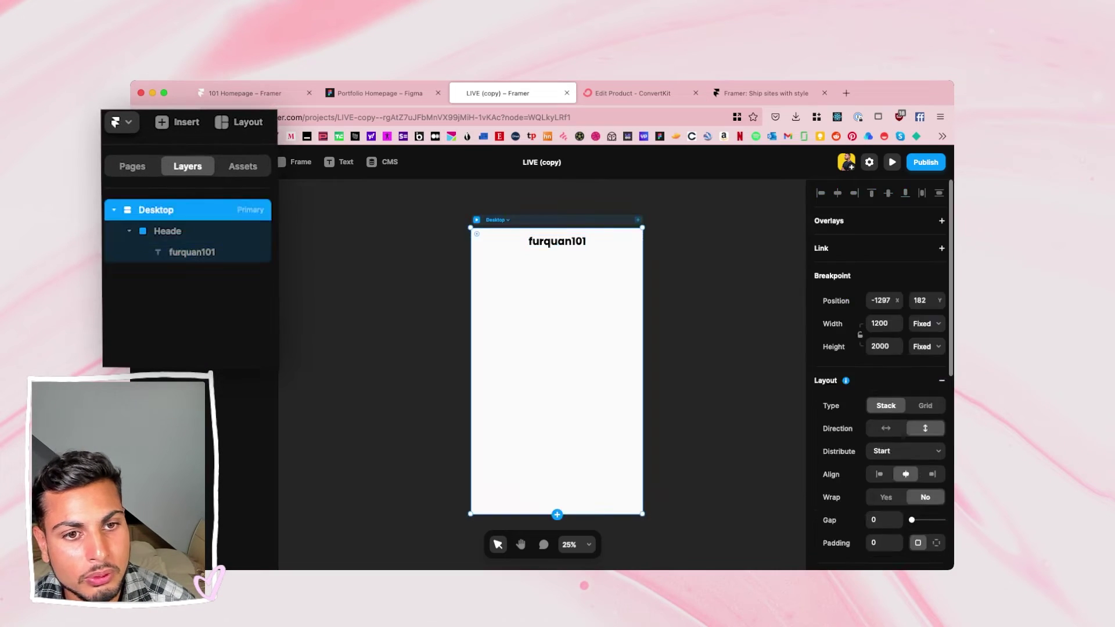
Move the furquan101 title in the Heade frame lower on the Desktop page.
left_click(167, 231)
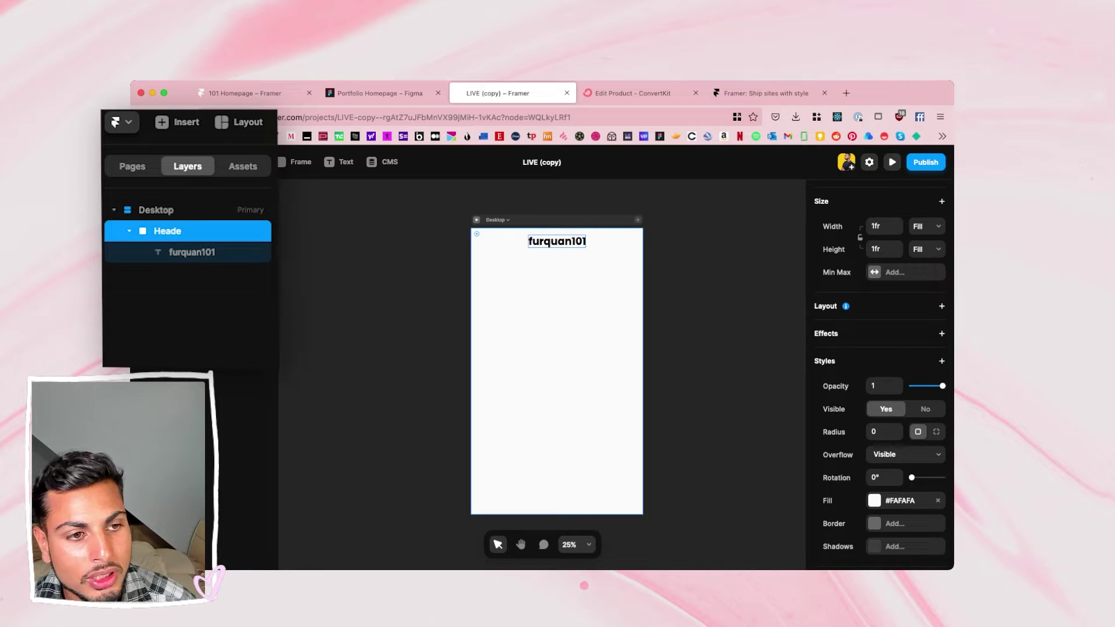
left_click(192, 251)
left_click_drag(557, 241, 557, 279)
key("t")
left_click(541, 322)
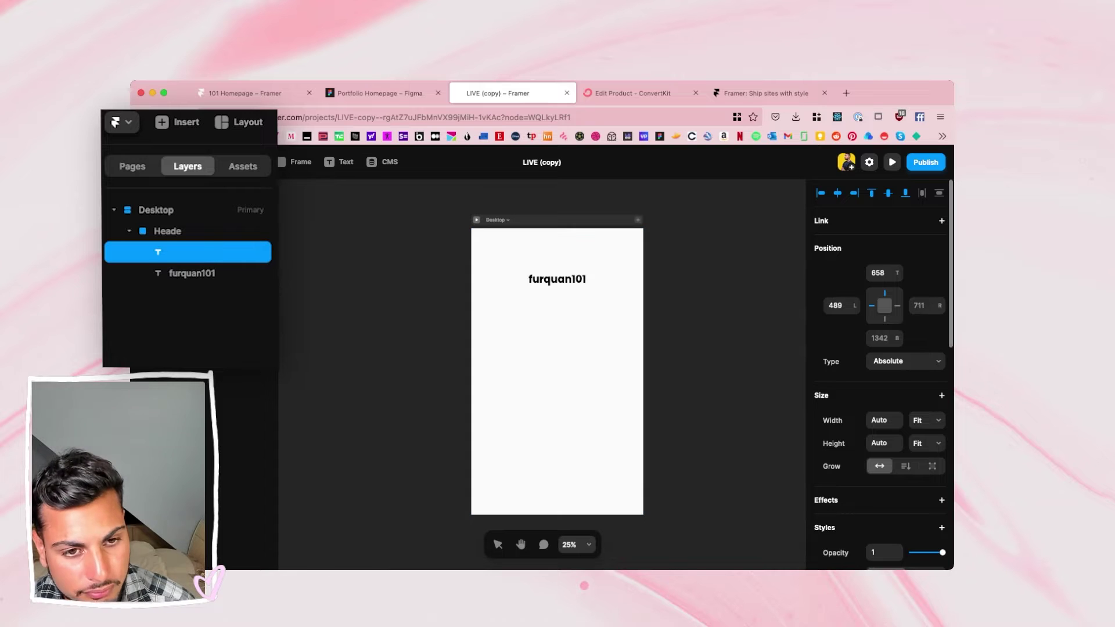
key("Escape")
key("t")
left_click(542, 317)
type("sdas")
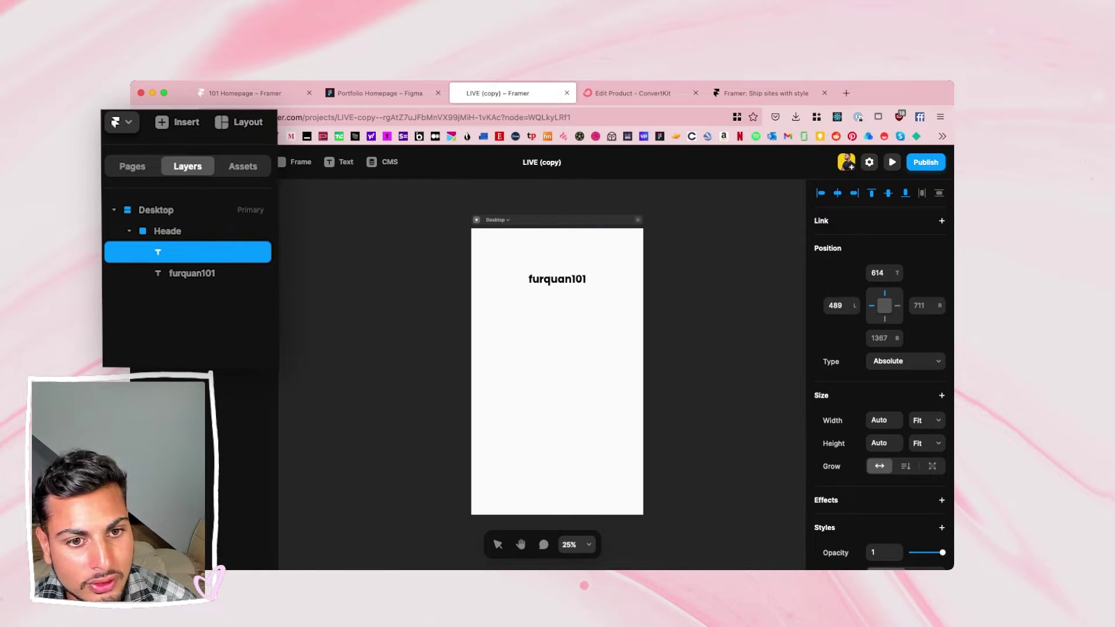
key("Escape")
Move the furquan101 title back up to 80 px below the top of the Heade frame.
scroll(542, 355, "up", 4)
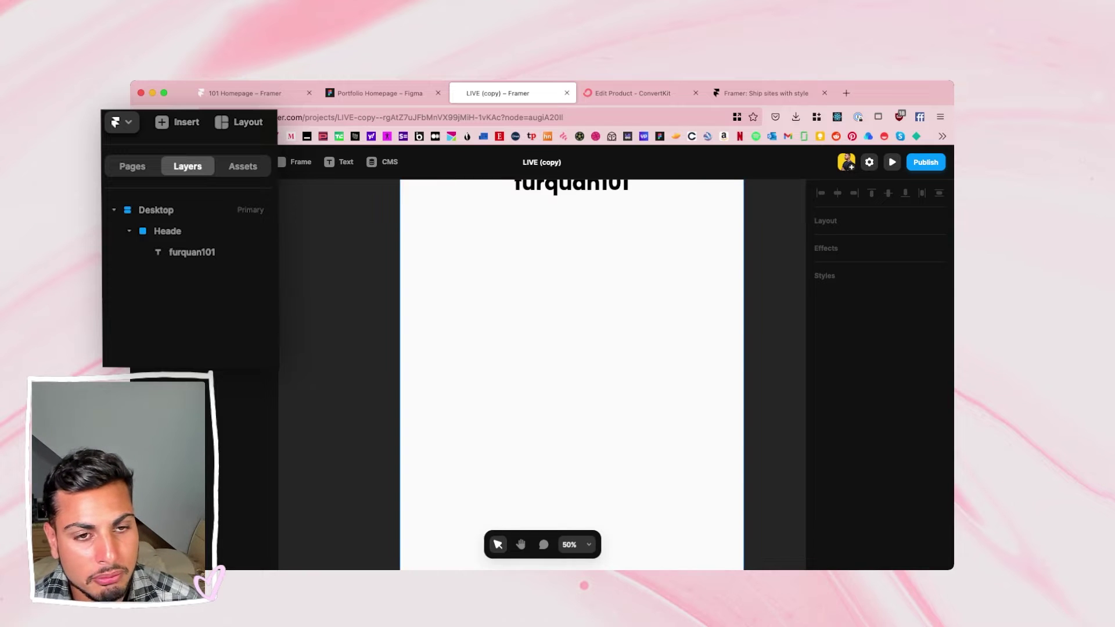
scroll(541, 356, "up", 3)
left_click(542, 406)
left_click(571, 338)
left_click_drag(572, 338, 562, 272)
Delete the furquan101 title and the Heade frame from the Desktop page.
left_click(167, 231)
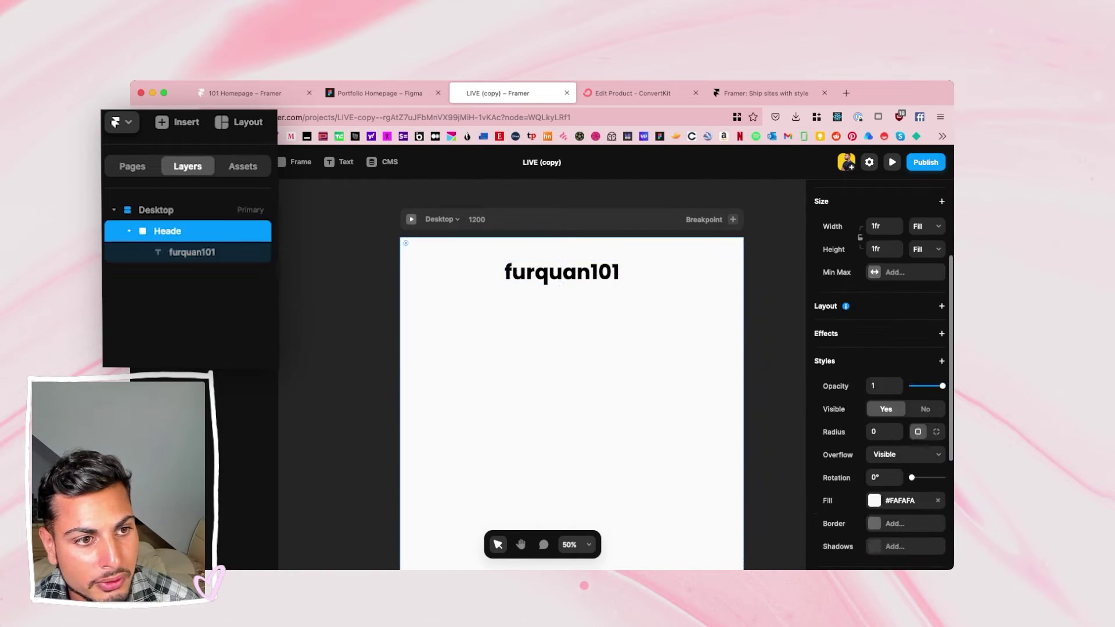
left_click(129, 231)
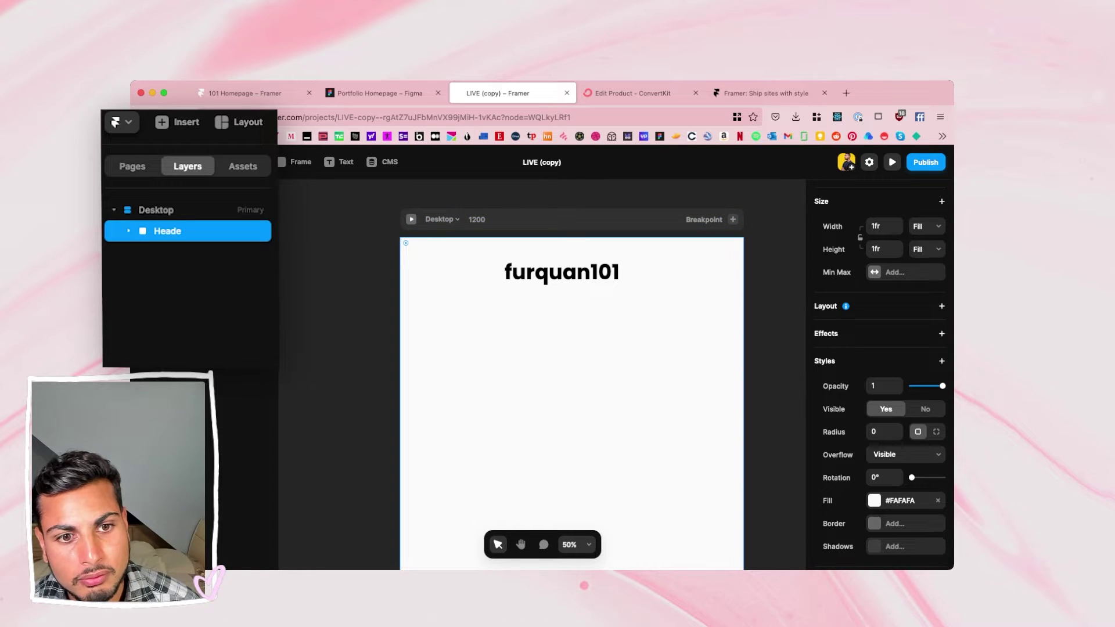
mouse_move(572, 302)
left_mouse_down()
mouse_move(571, 288)
mouse_move(571, 302)
left_mouse_up()
left_click(562, 272)
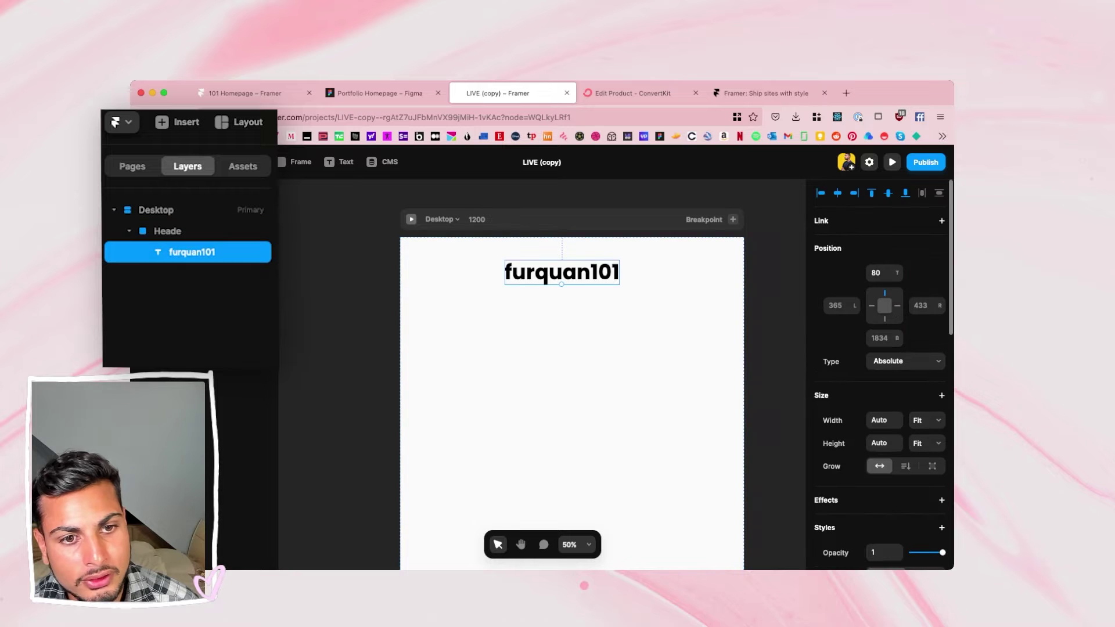
key("BackSpace")
left_click(167, 231)
key("BackSpace")
Add a text layer reading furquan101 at the top of the empty Desktop frame.
key("t")
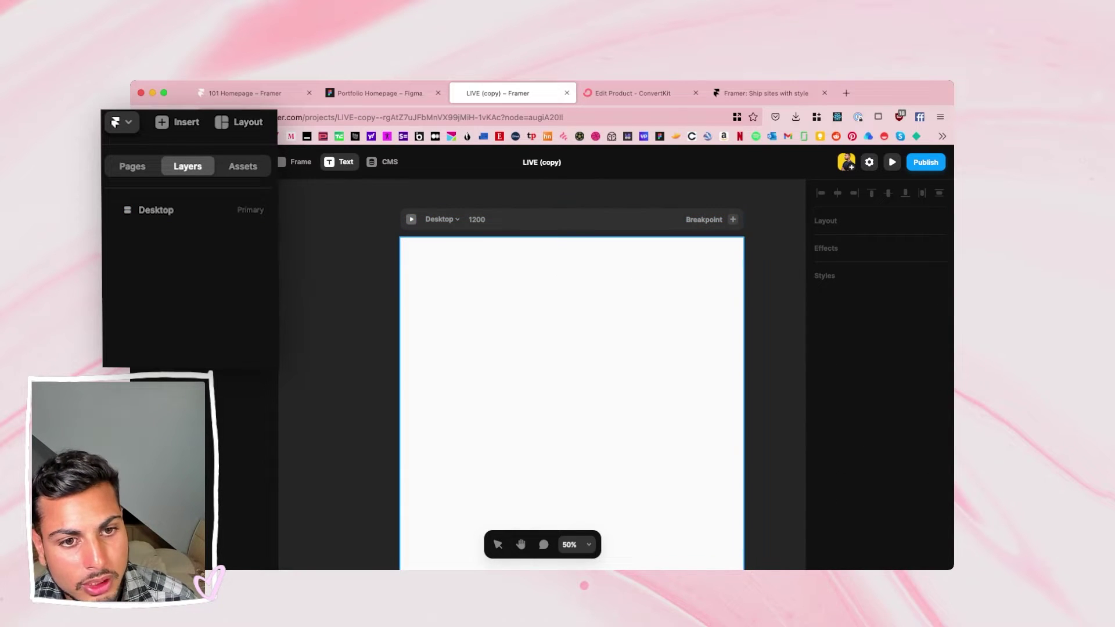
left_click(572, 240)
type("furquan1")
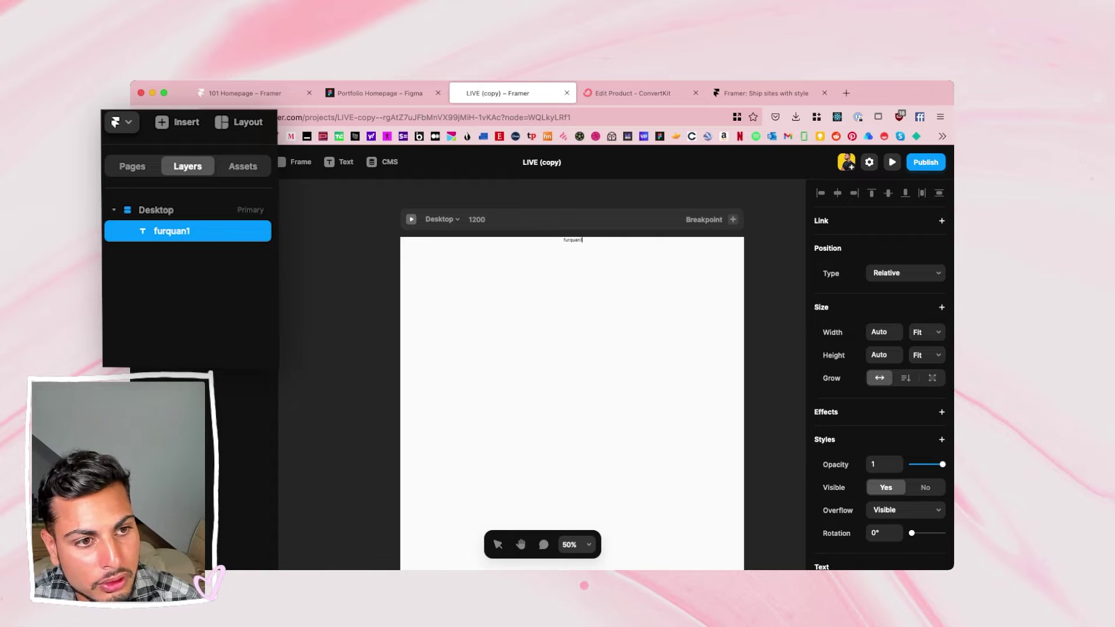
key("Escape")
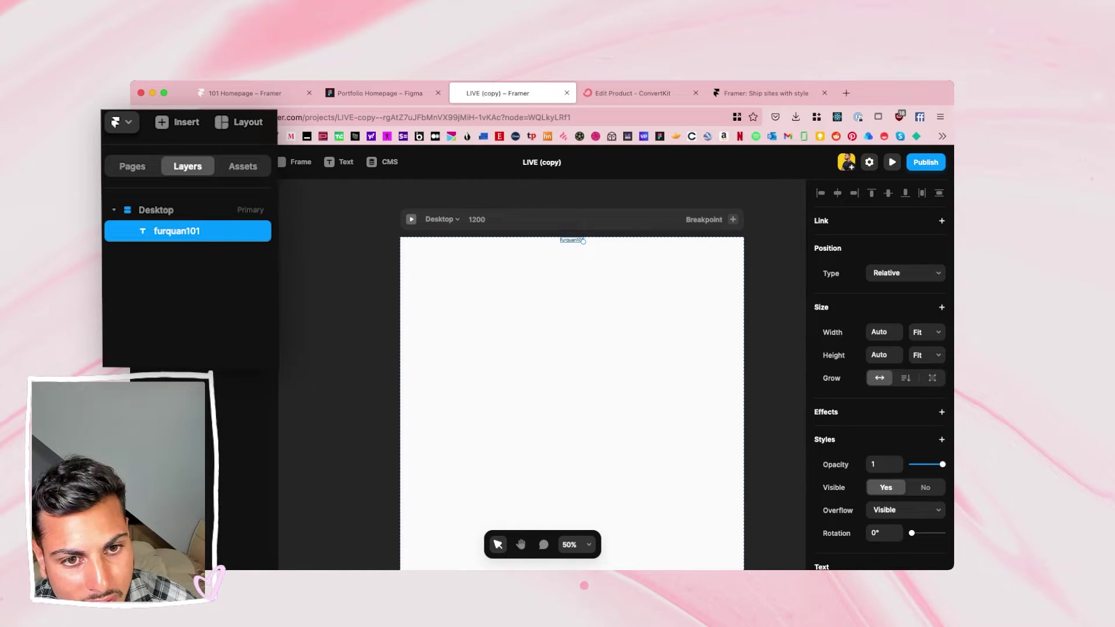
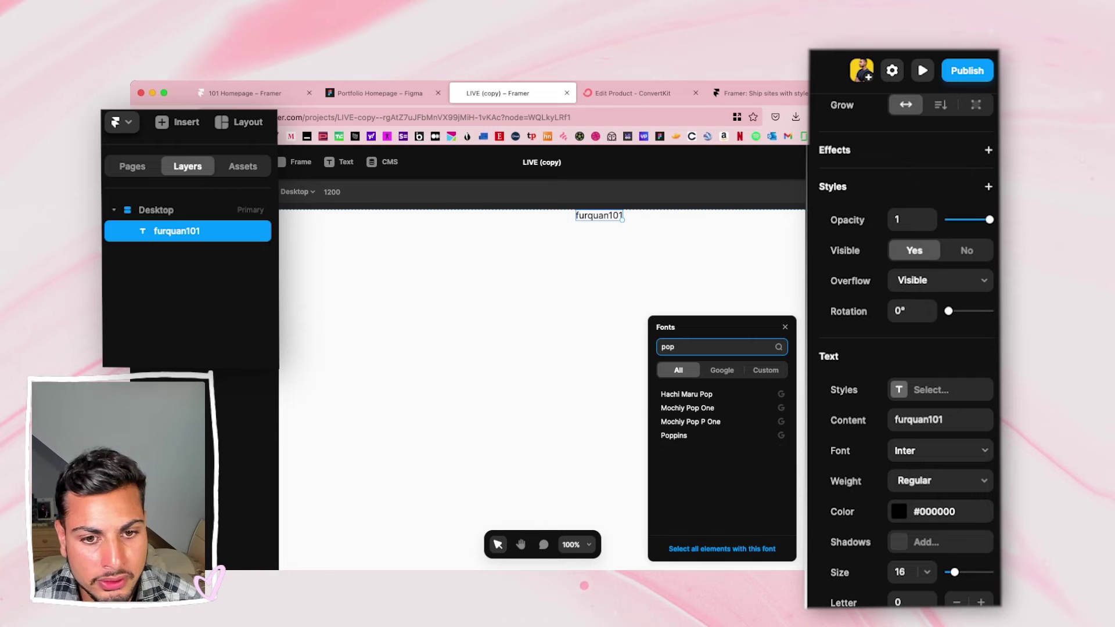
Set the furquan101 title's font to Poppins and its size to 120.
left_click(721, 435)
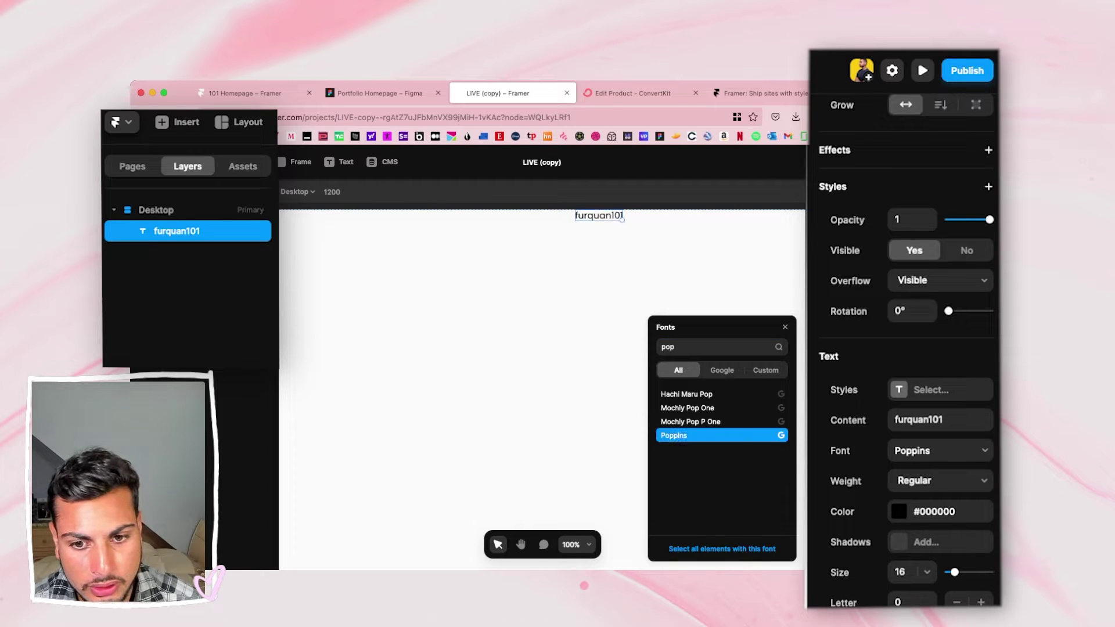
left_click(905, 572)
type("120")
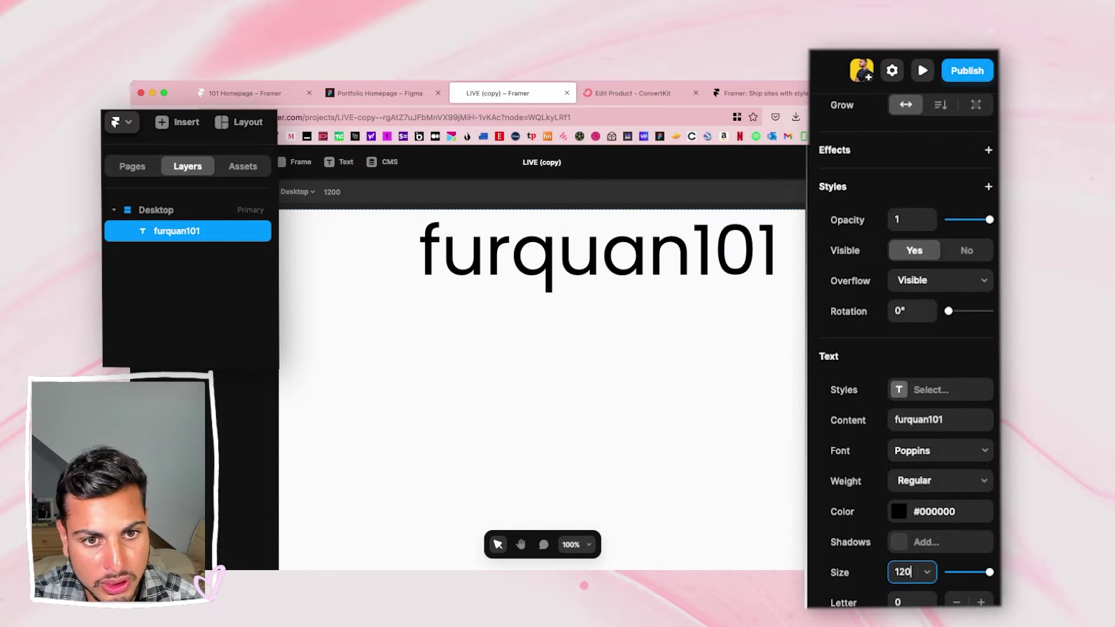
key("Escape")
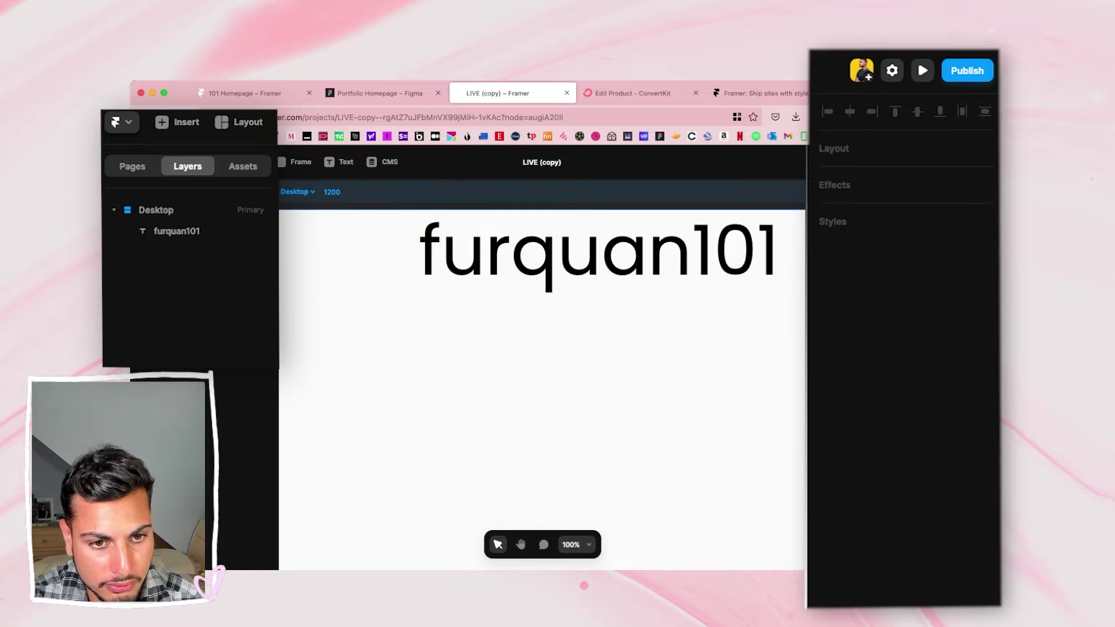
Wrap the furquan101 title in a new frame.
key("super+minus")
left_click(571, 312)
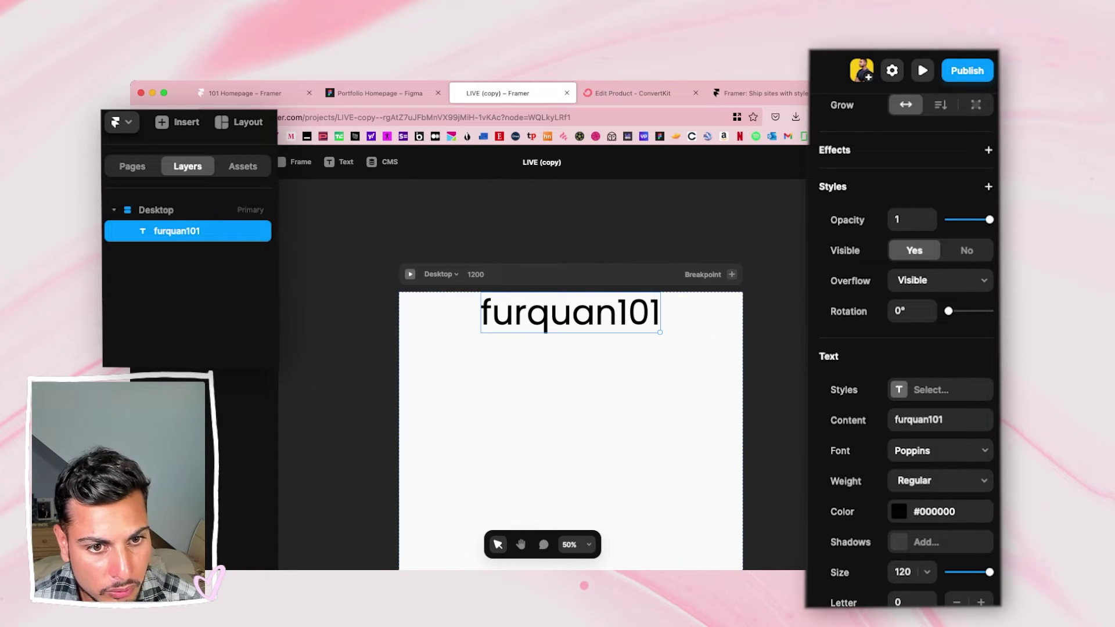
right_click(546, 328)
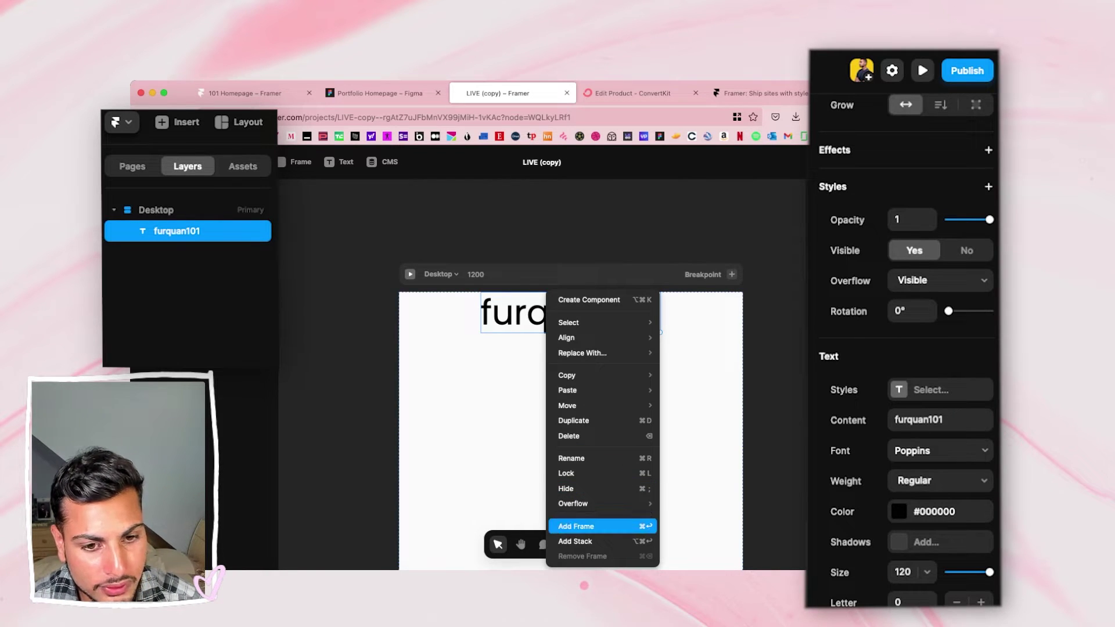
left_click(576, 526)
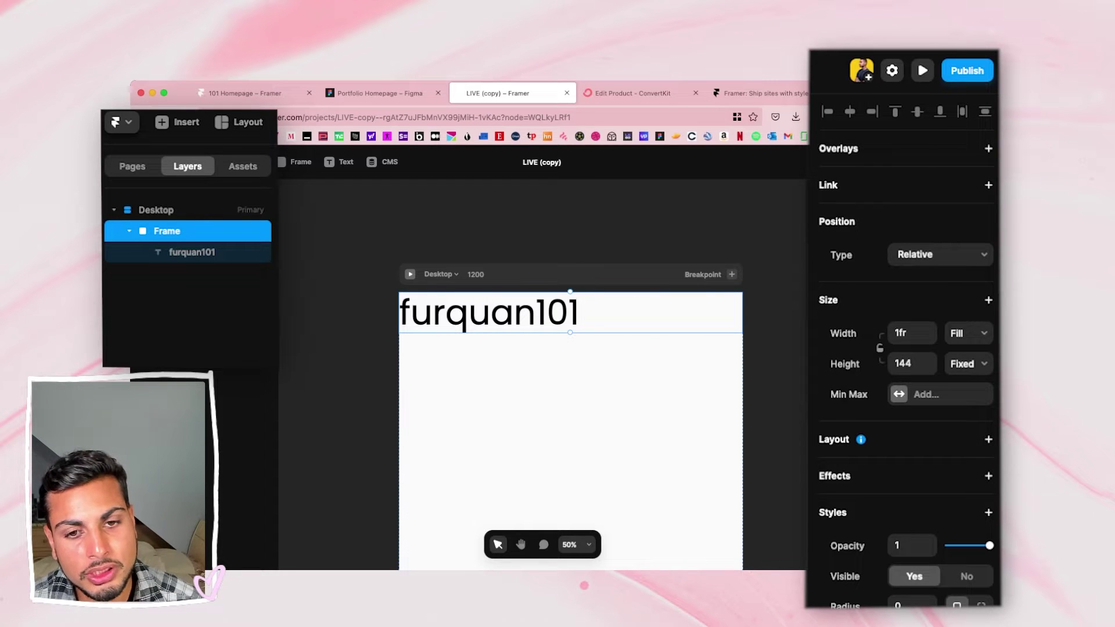
Examine the size, layout and style properties of the frame around the furquan101 title.
scroll(543, 374, "down", 2)
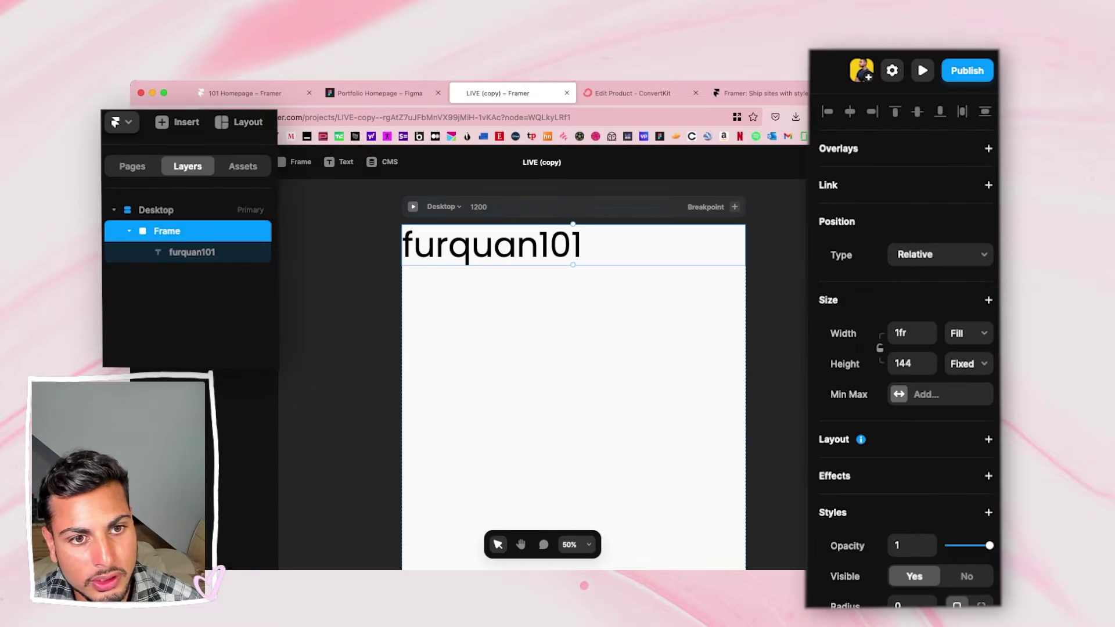
scroll(906, 349, "down", 5)
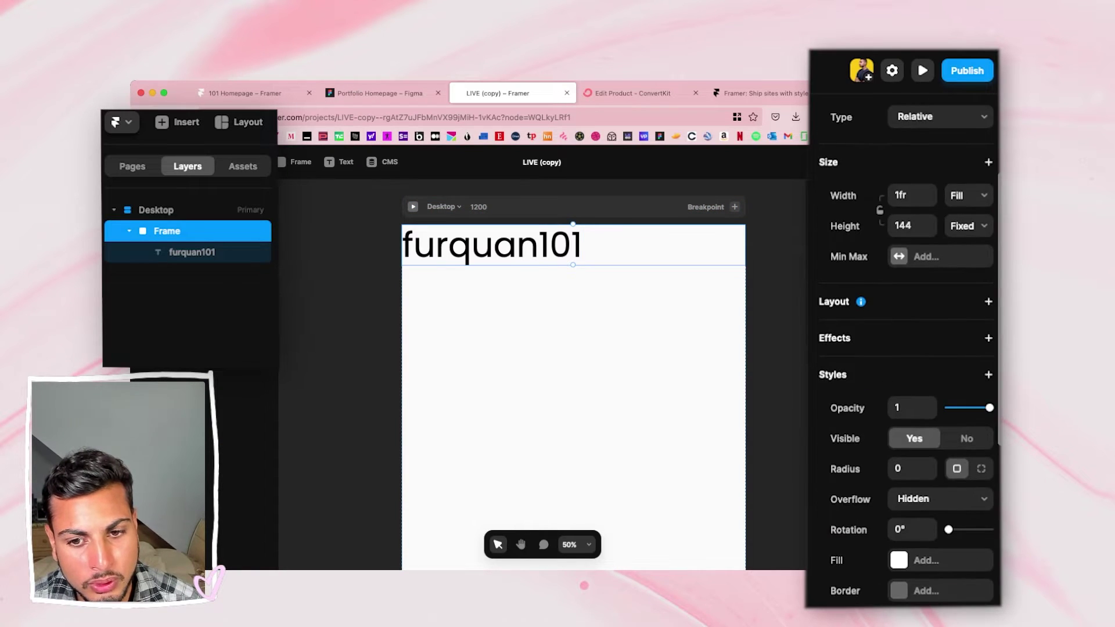
key("Escape")
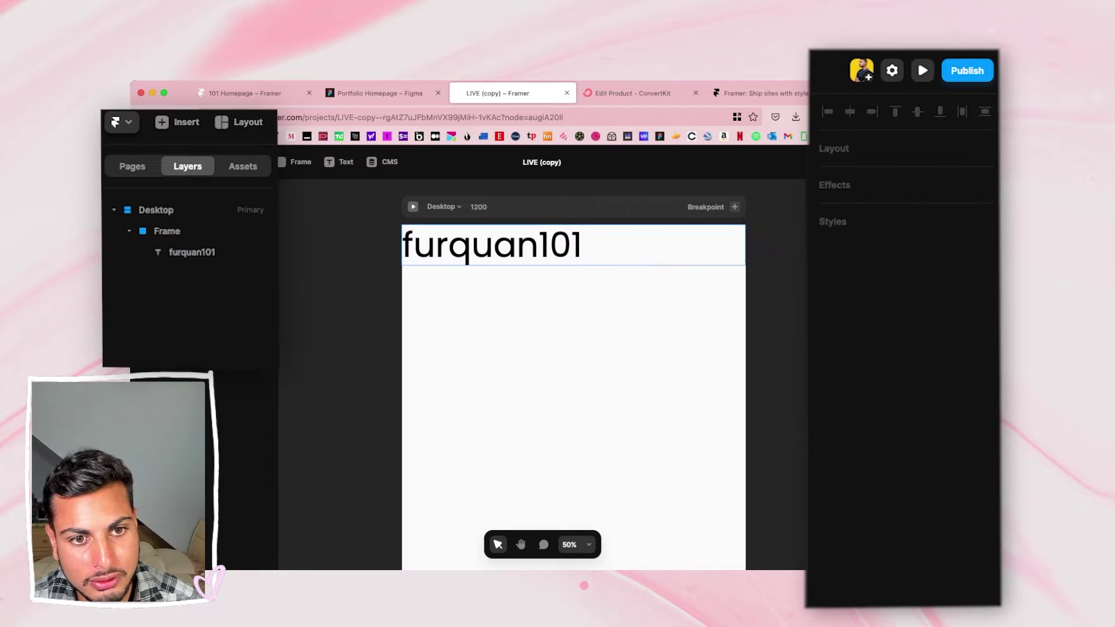
left_click(491, 245)
left_click(663, 244)
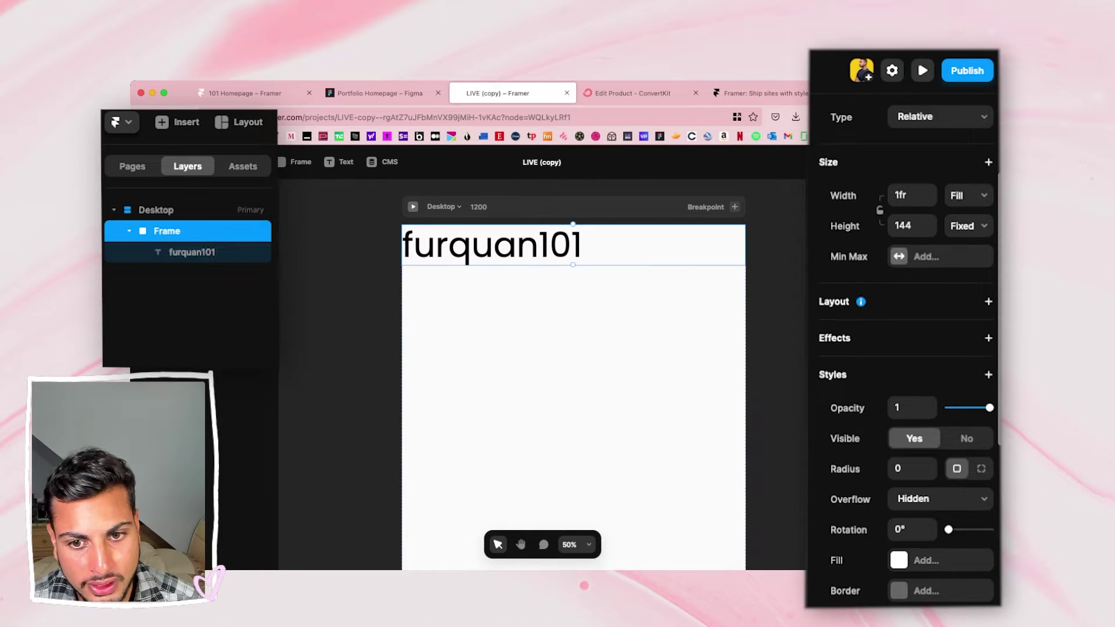
scroll(906, 349, "down", 10)
scroll(906, 348, "up", 15)
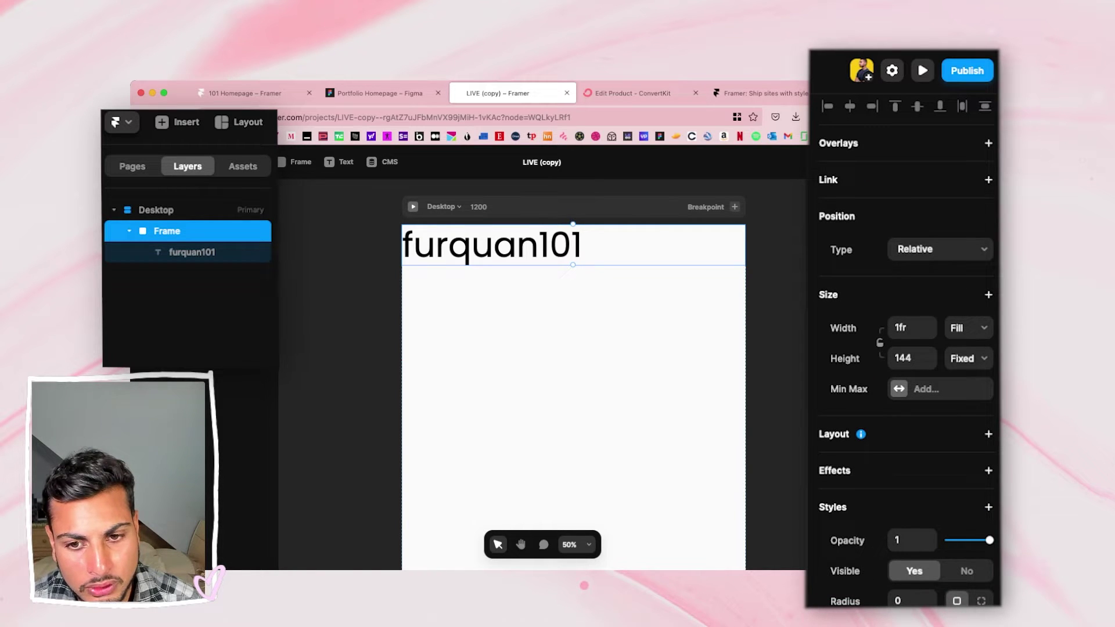
Wrap the furquan101 title in a stack instead of the plain frame.
key("super+z")
key("super+shift+z")
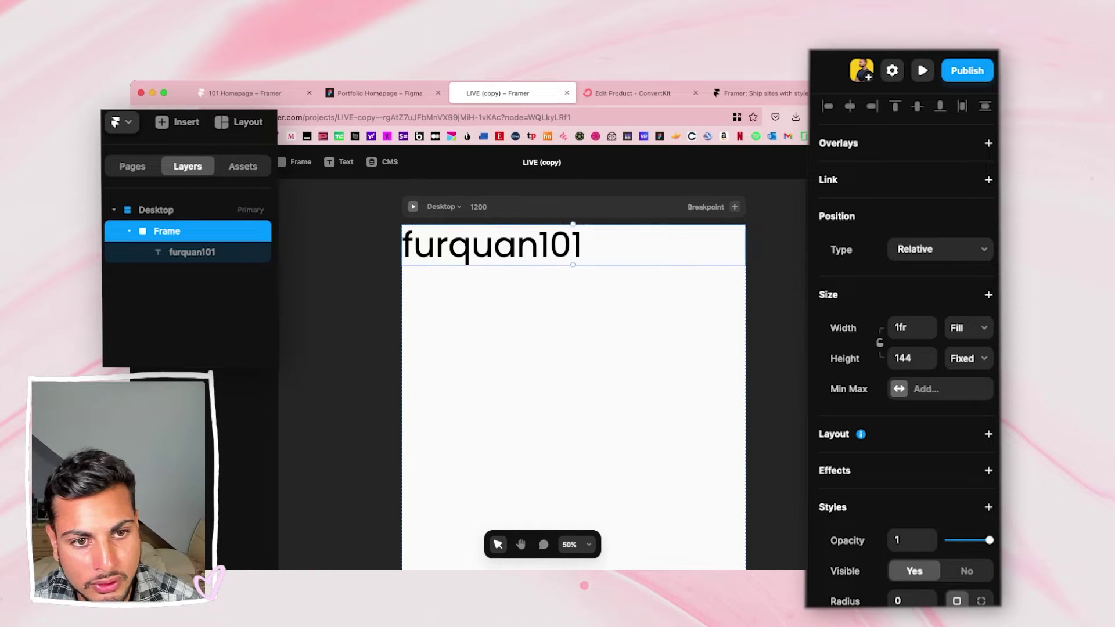
key("alt+super+Return")
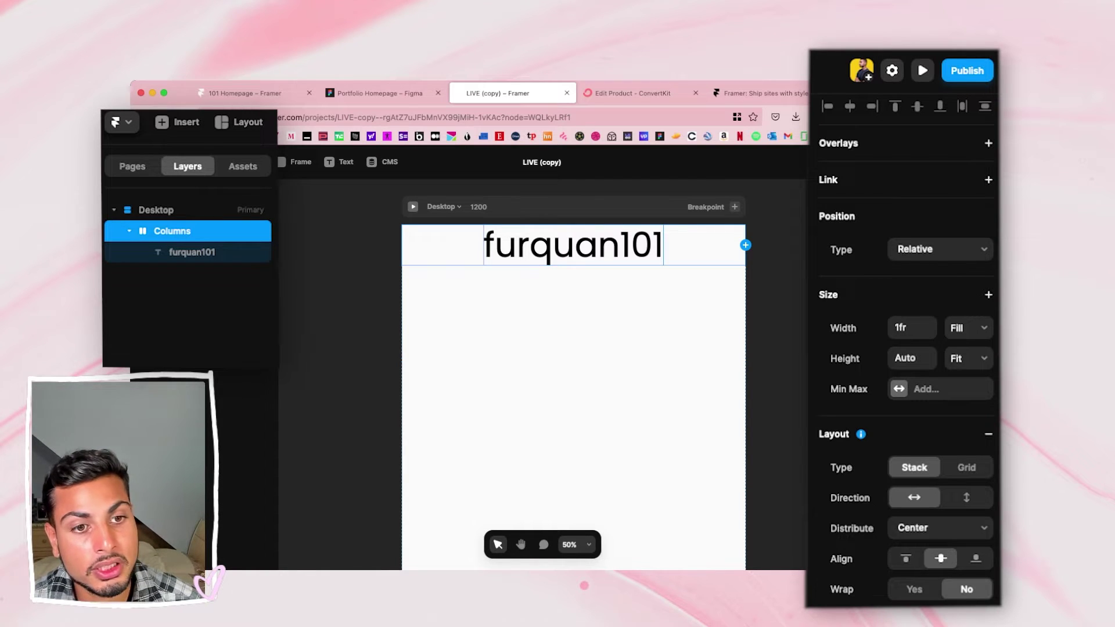
Give the stack around the furquan101 title a solid #D9D9D9 fill.
left_click(573, 245)
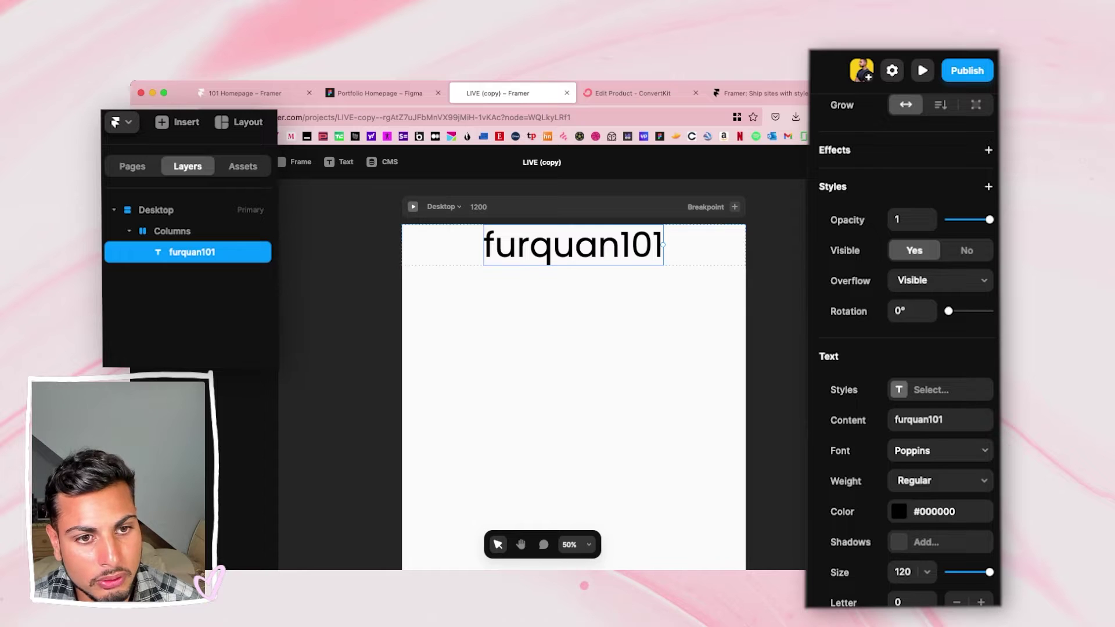
left_click(442, 244)
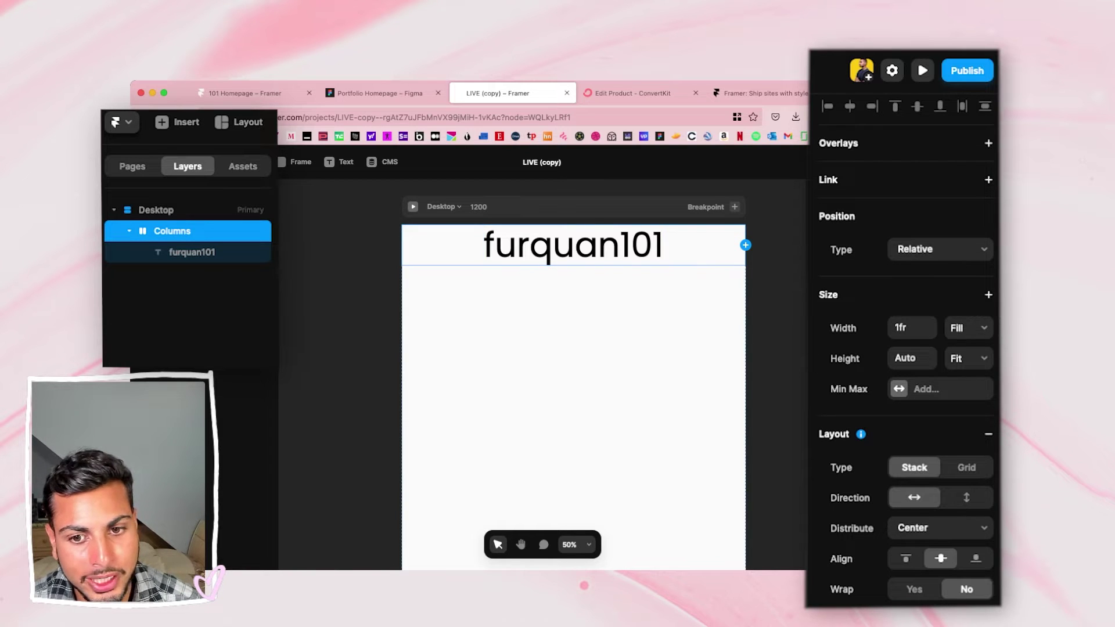
scroll(902, 349, "down", 3)
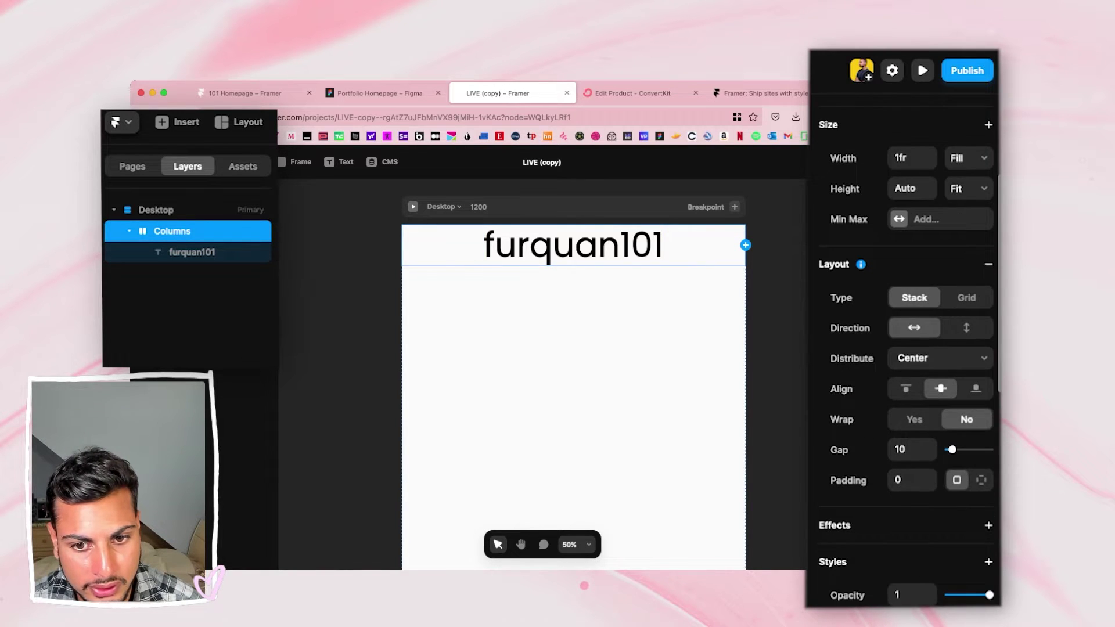
scroll(906, 348, "down", 8)
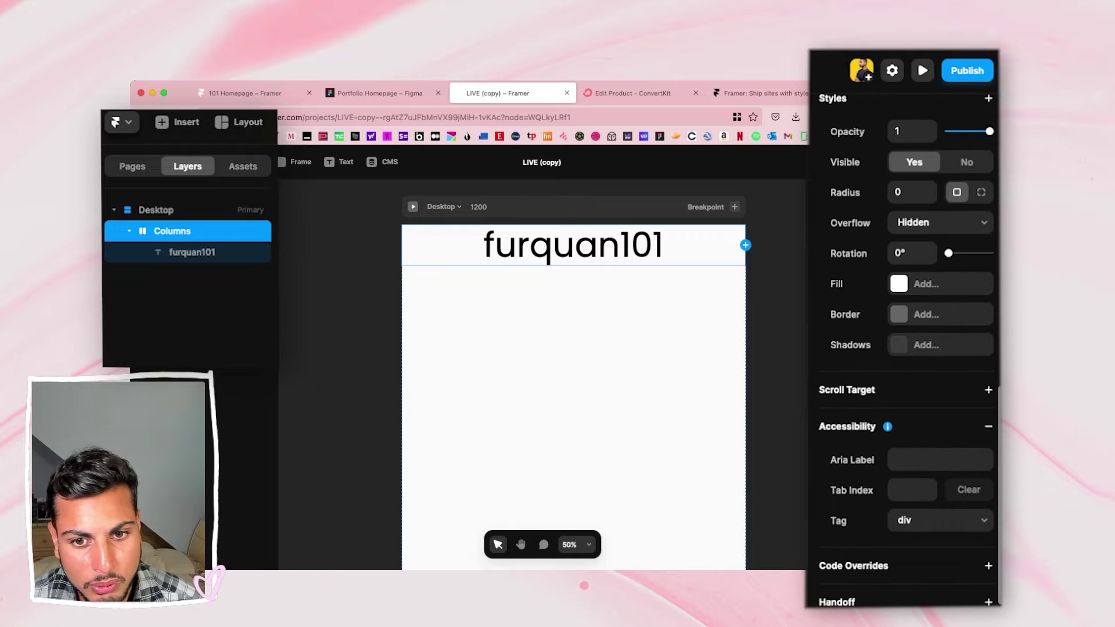
left_click(938, 284)
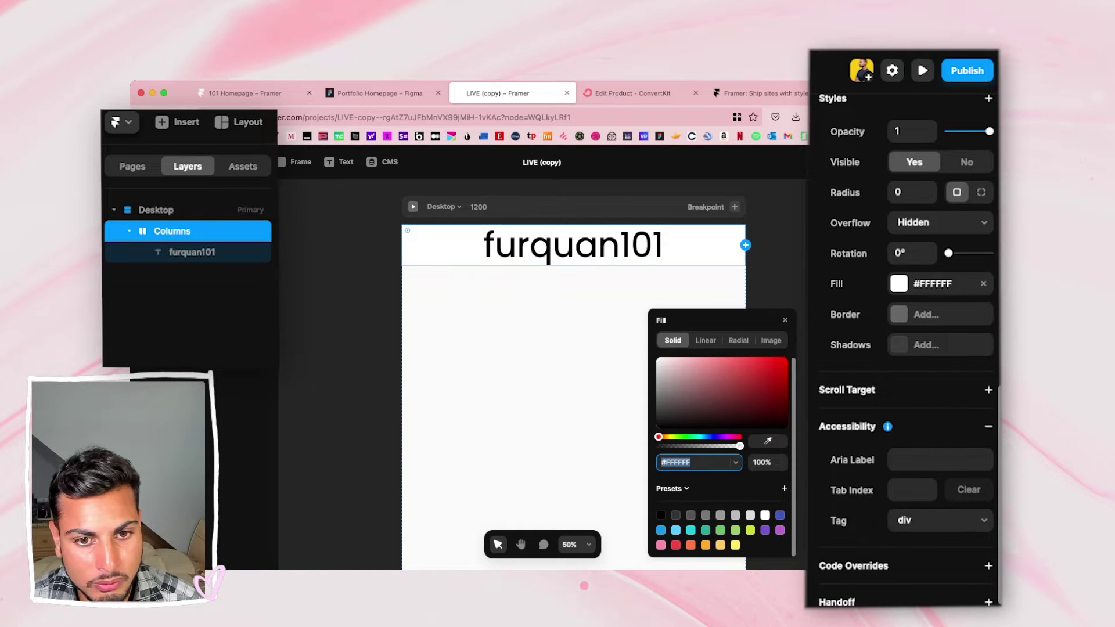
type("D9D9D9")
key("Return")
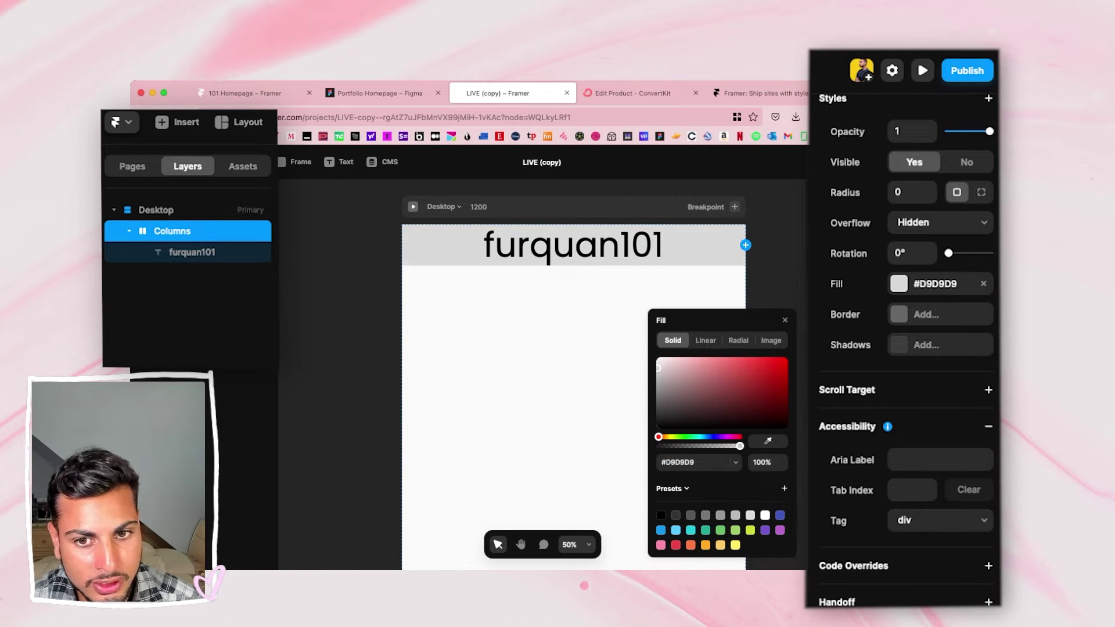
Set the font weight of the furquan101 title to Semibold.
left_click(573, 245)
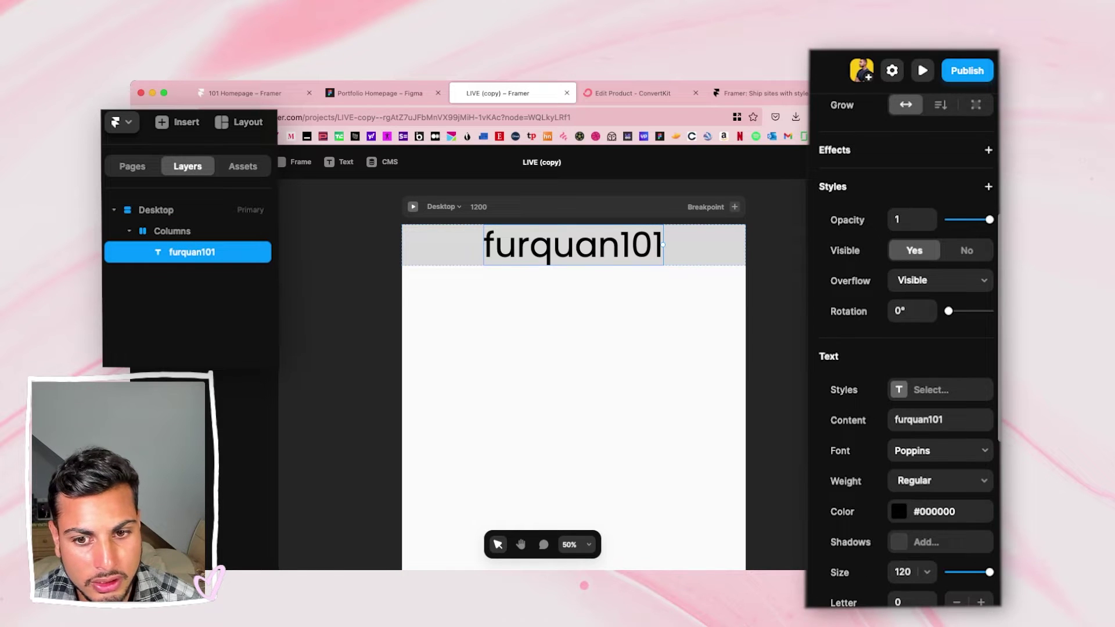
scroll(903, 349, "down", 3)
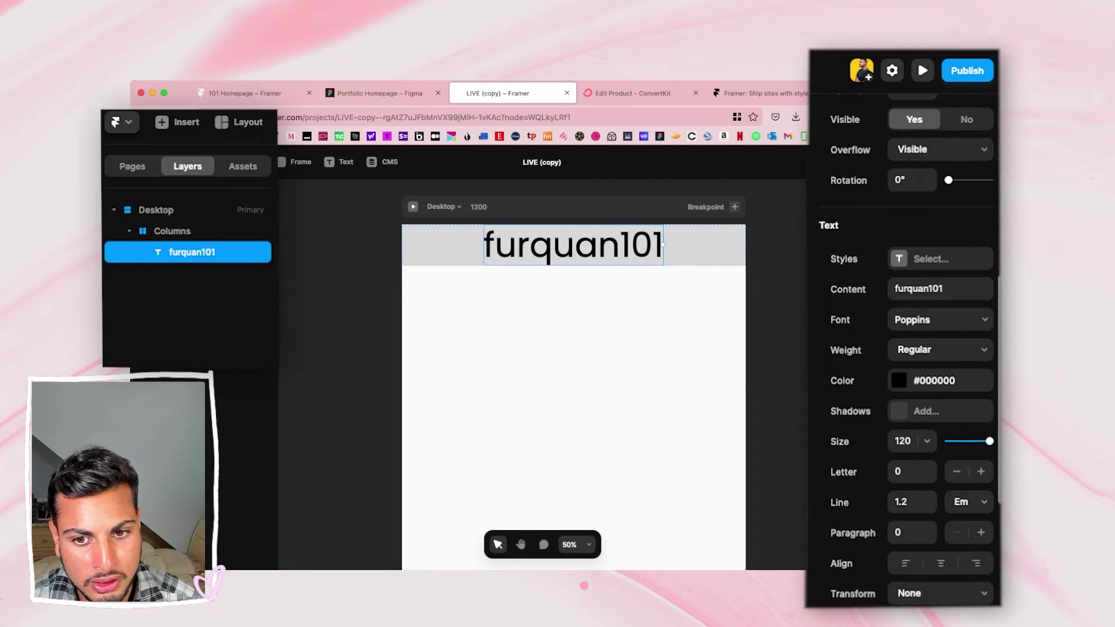
left_click(939, 349)
left_click(929, 380)
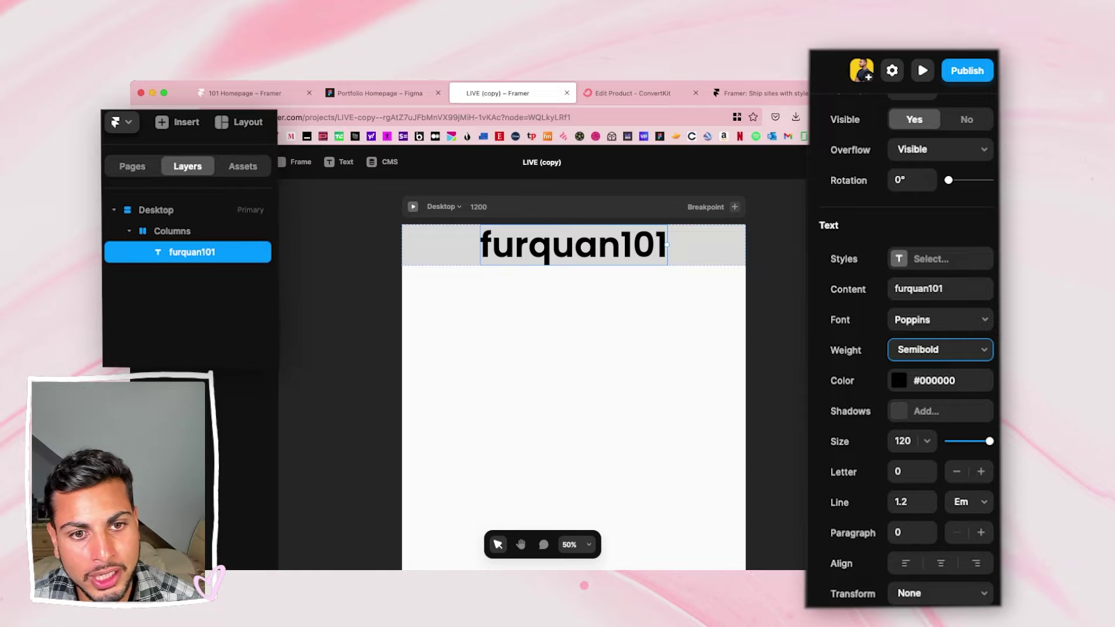
Set separate padding on the stack around the furquan101 title: 16 at the top and 16 at the bottom.
left_click(172, 231)
scroll(906, 348, "up", 10)
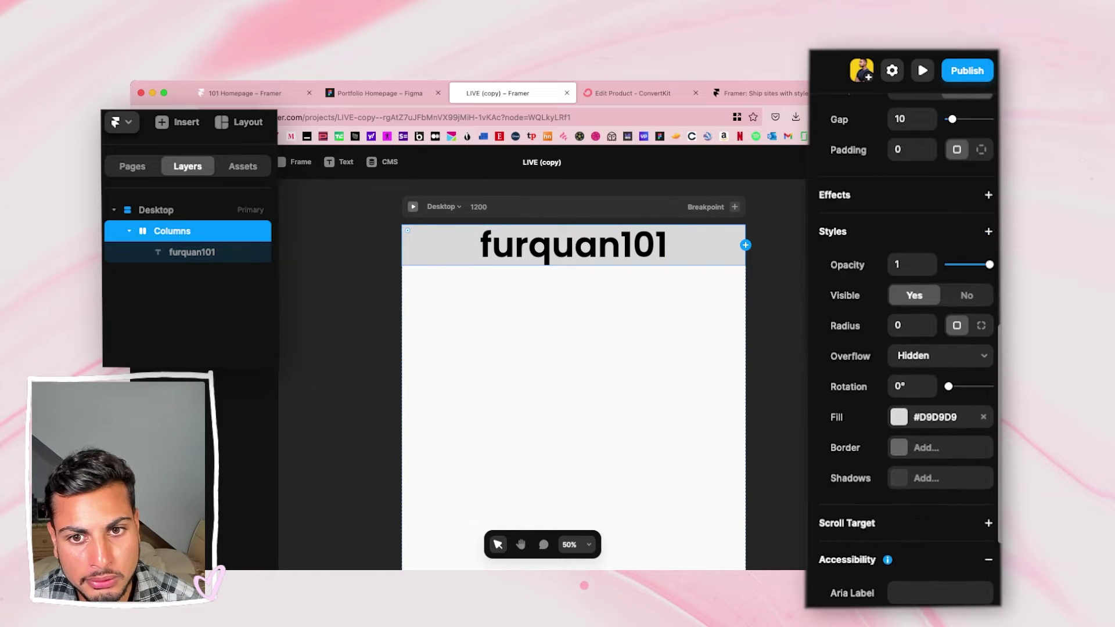
scroll(906, 349, "up", 3)
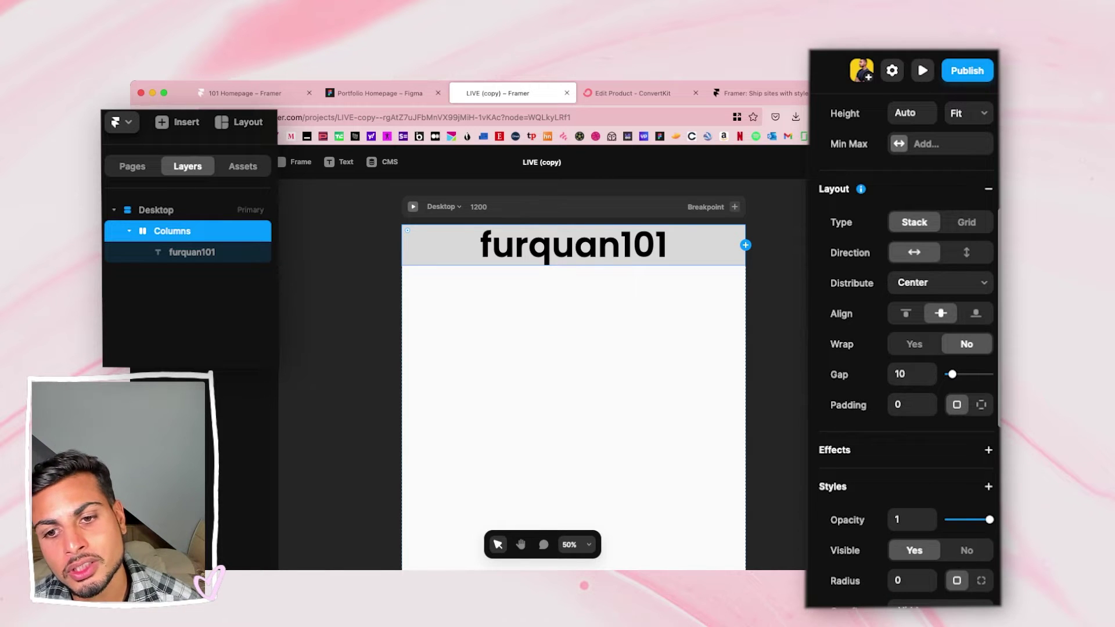
left_click(981, 405)
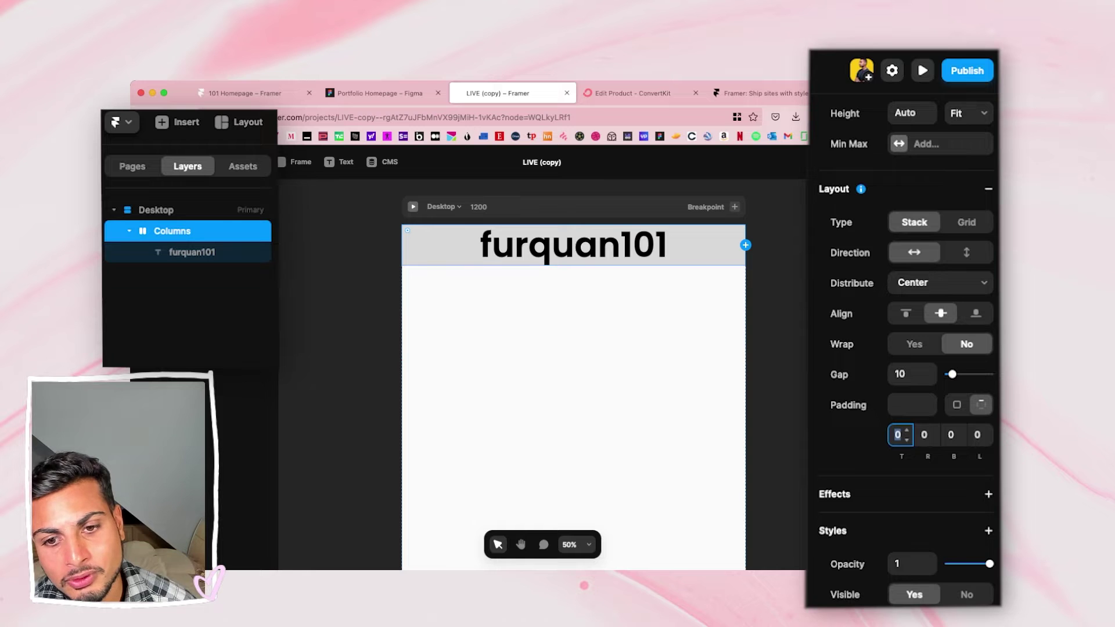
left_click_drag(906, 434, 960, 427)
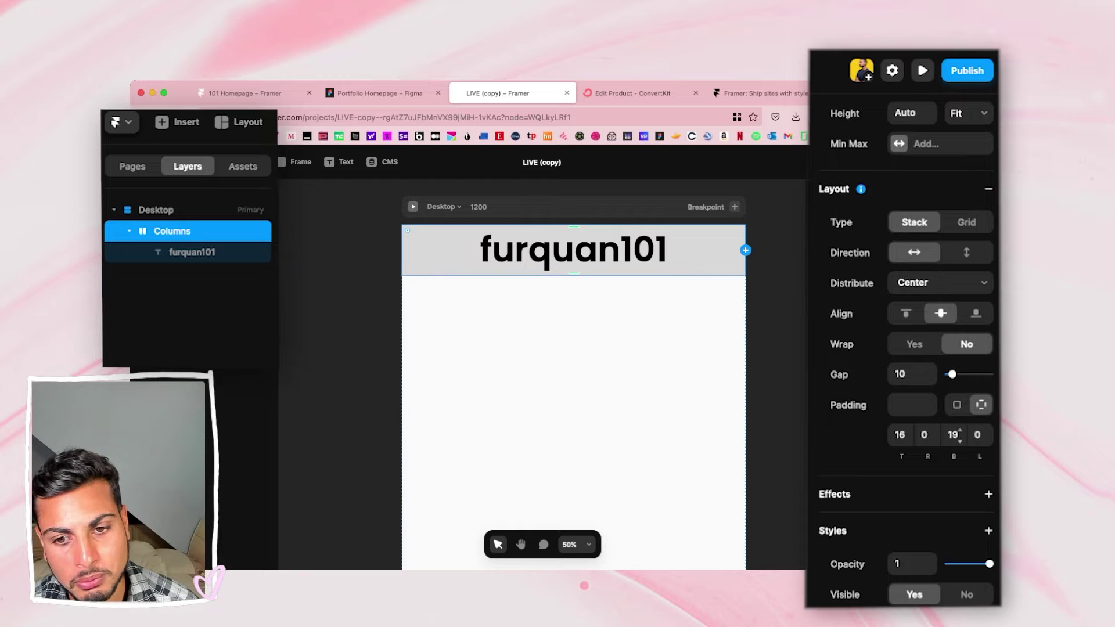
key("Down")
key("Down")
key("Down")
left_click(660, 360)
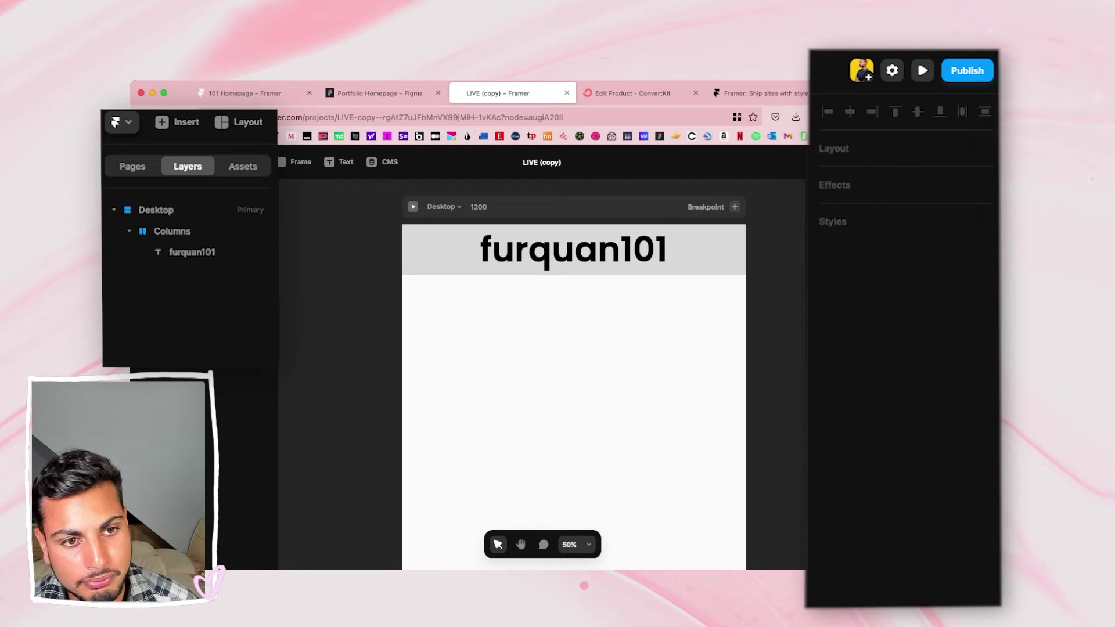
left_click(573, 249)
scroll(573, 374, "down", 3)
scroll(573, 375, "right", 1)
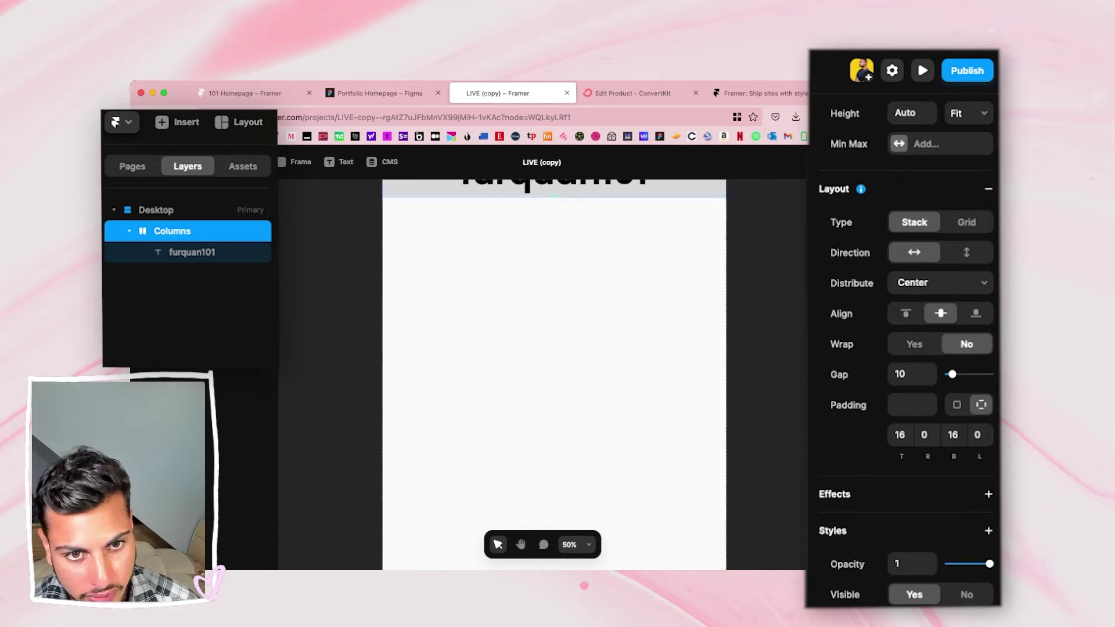
key("Escape")
scroll(554, 375, "up", 3)
Switch to the Figma Portfolio Homepage design and inspect the purple hero panel's size, fill and stroke beside the yellow panel.
left_click(380, 93)
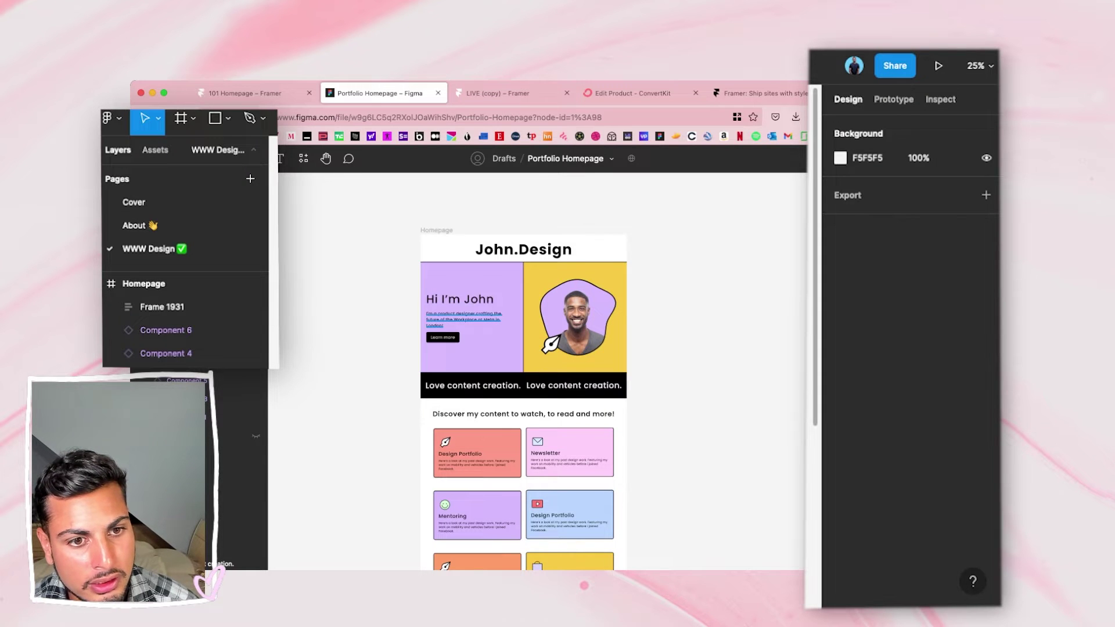
left_click(463, 319)
left_click(535, 319, "shift")
left_click(472, 282)
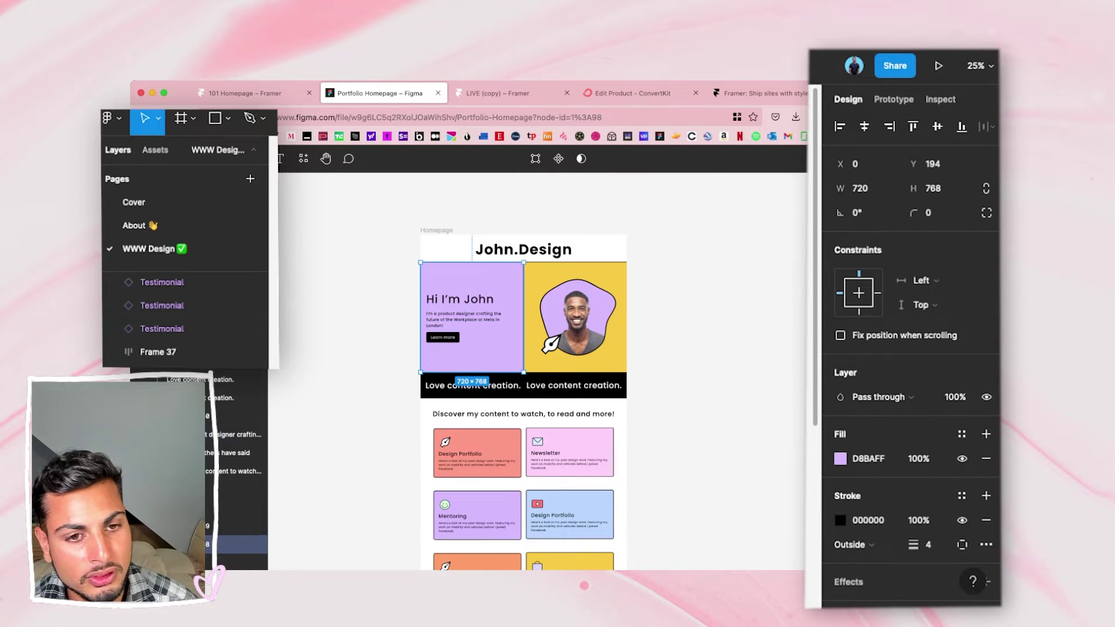
key("Escape")
left_click_drag(667, 336, 627, 299)
key("Escape")
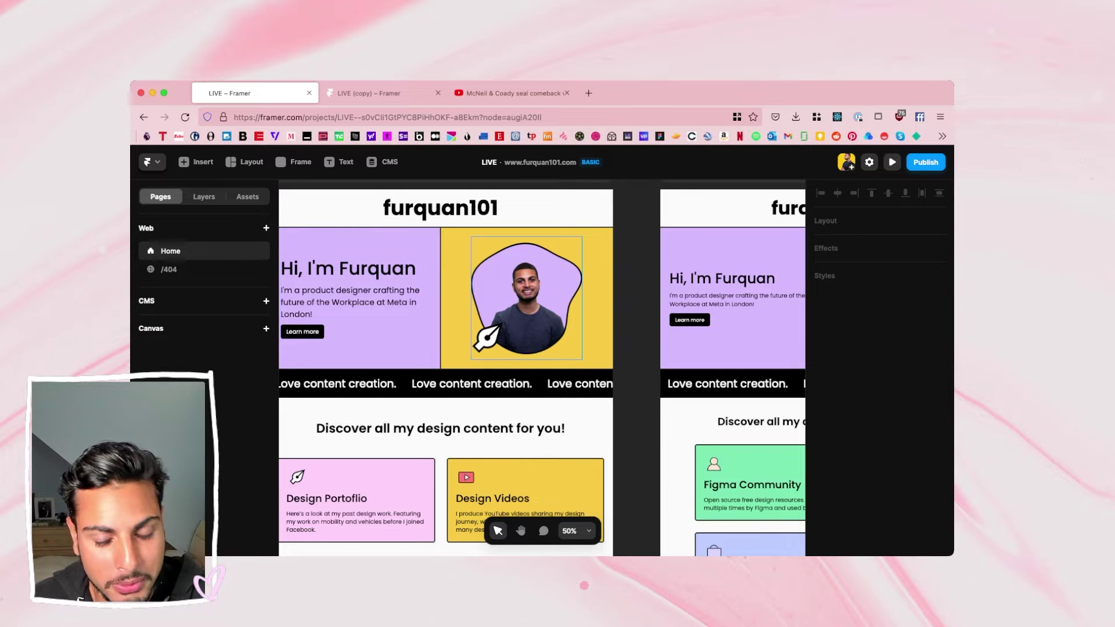
In the LIVE (copy) Framer project, move the purple and yellow hero section into the Desktop page directly below the furquan101 title.
scroll(539, 367, "down", 2)
scroll(539, 366, "down", 3)
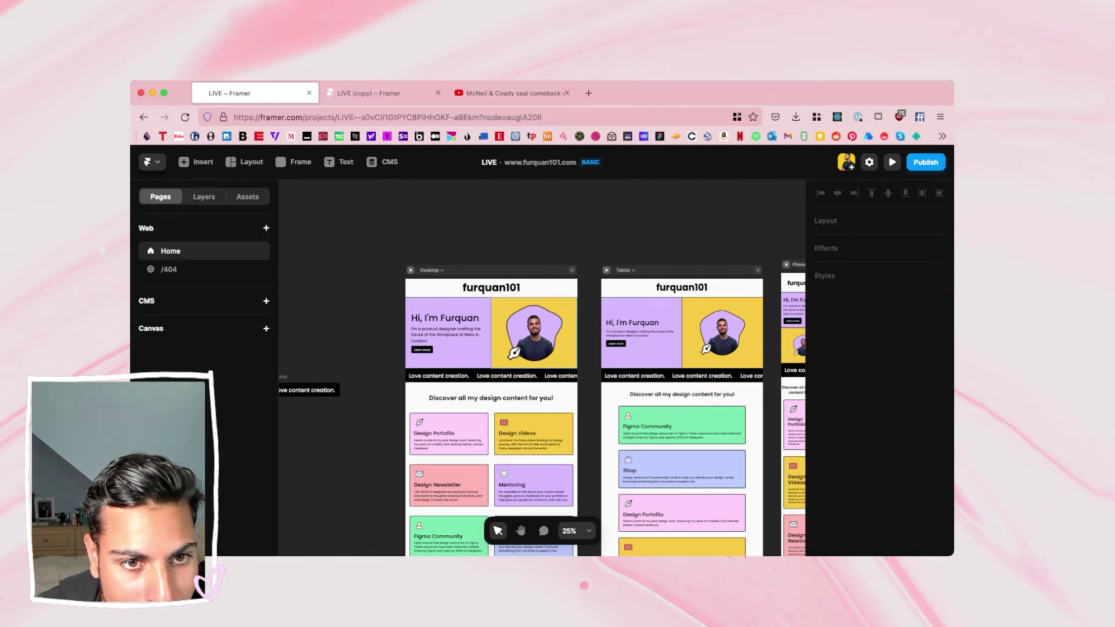
left_click(383, 93)
scroll(541, 366, "right", 3)
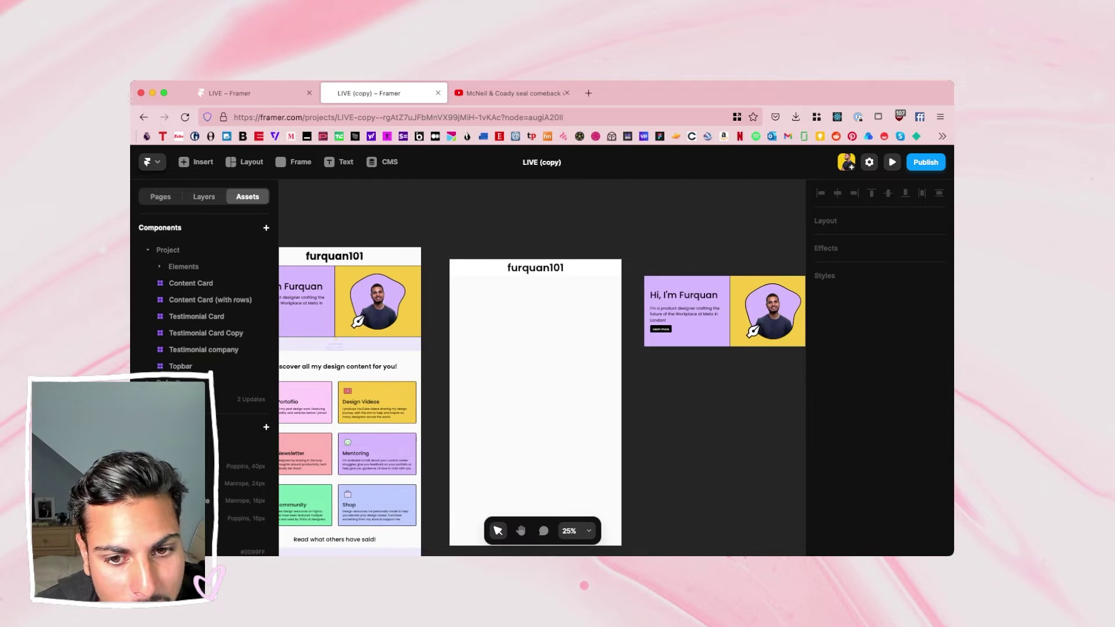
left_click_drag(724, 312, 529, 311)
key("Escape")
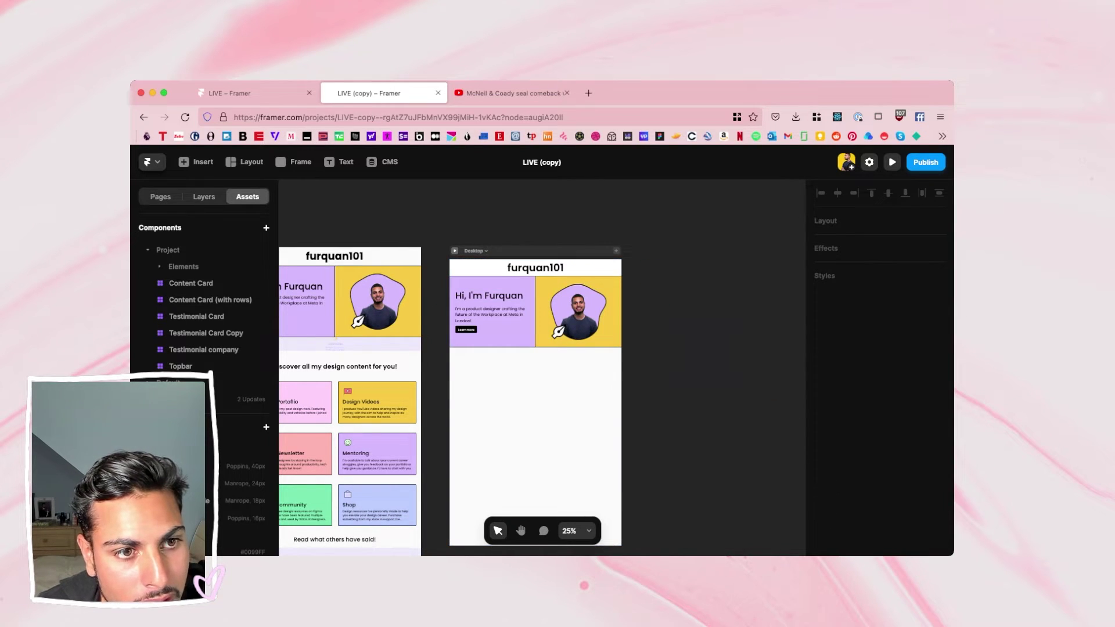
Switch to the finished LIVE project and examine the layers and size settings of the Desktop hero's purple and yellow panels.
key("ctrl+shift+Tab")
scroll(541, 365, "down", 3)
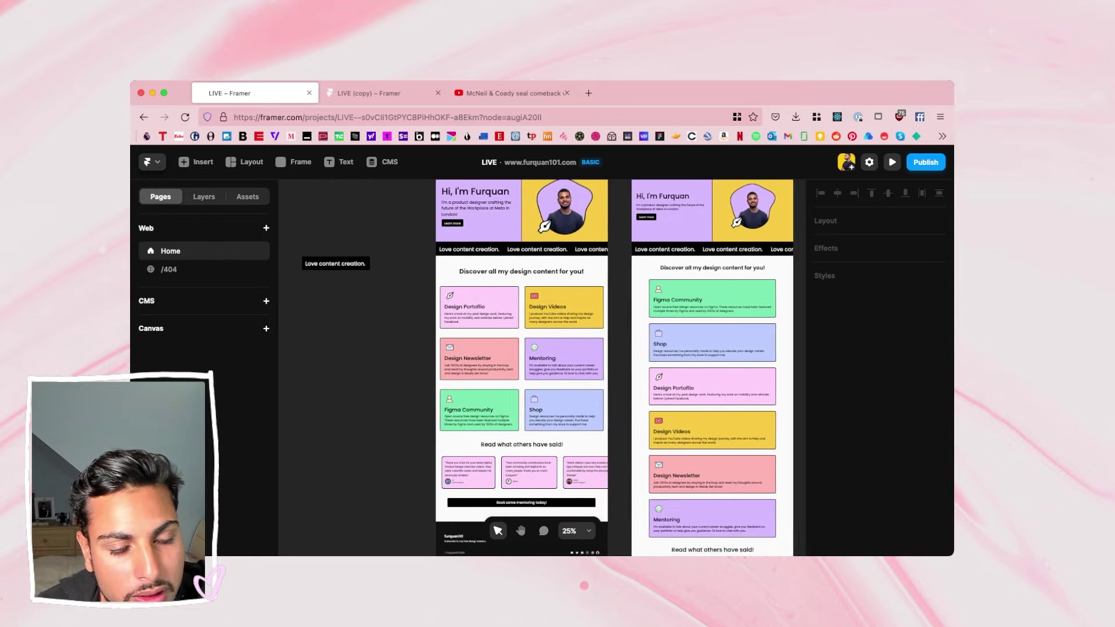
scroll(542, 366, "up", 2)
scroll(355, 368, "up", 5)
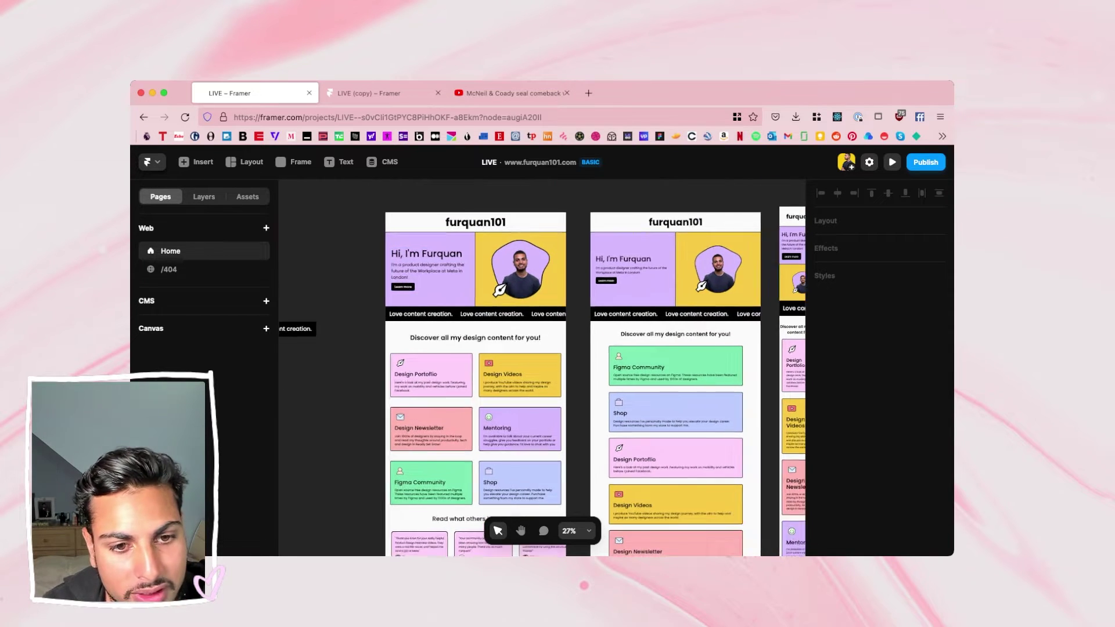
scroll(516, 381, "up", 3)
left_click(516, 382)
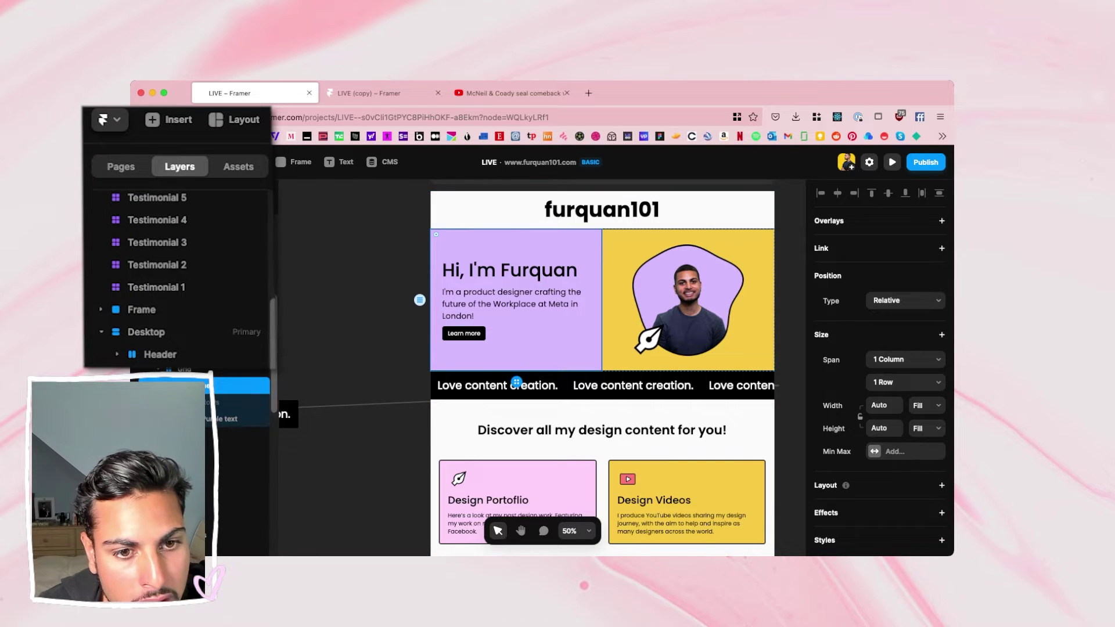
scroll(516, 382, "right", 5)
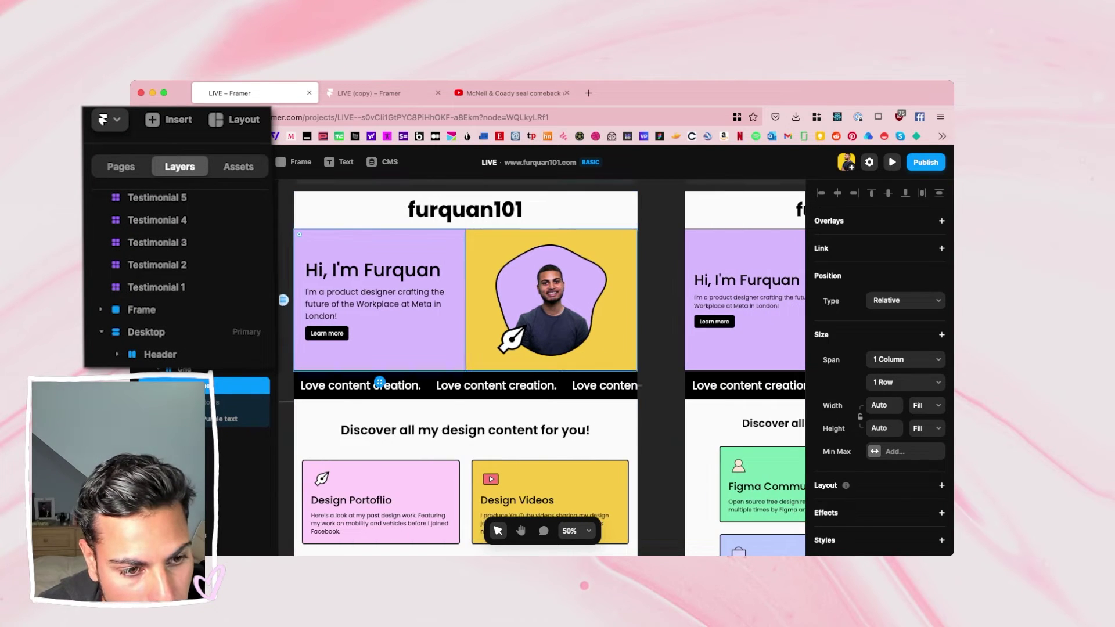
left_click(184, 370)
left_click(238, 385)
left_click(167, 385)
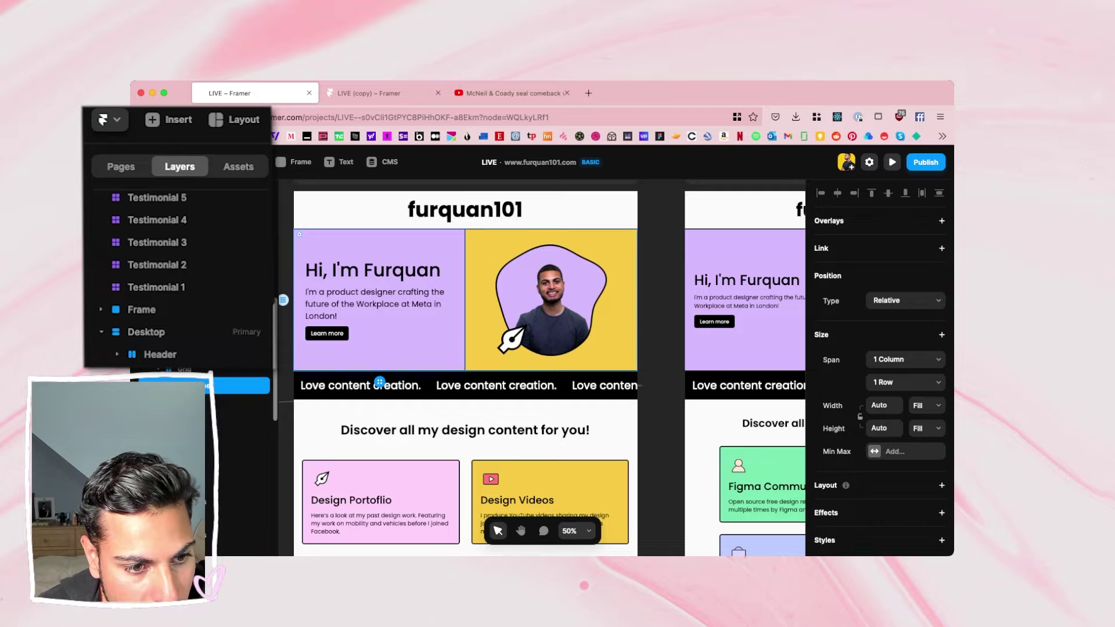
left_click(238, 402)
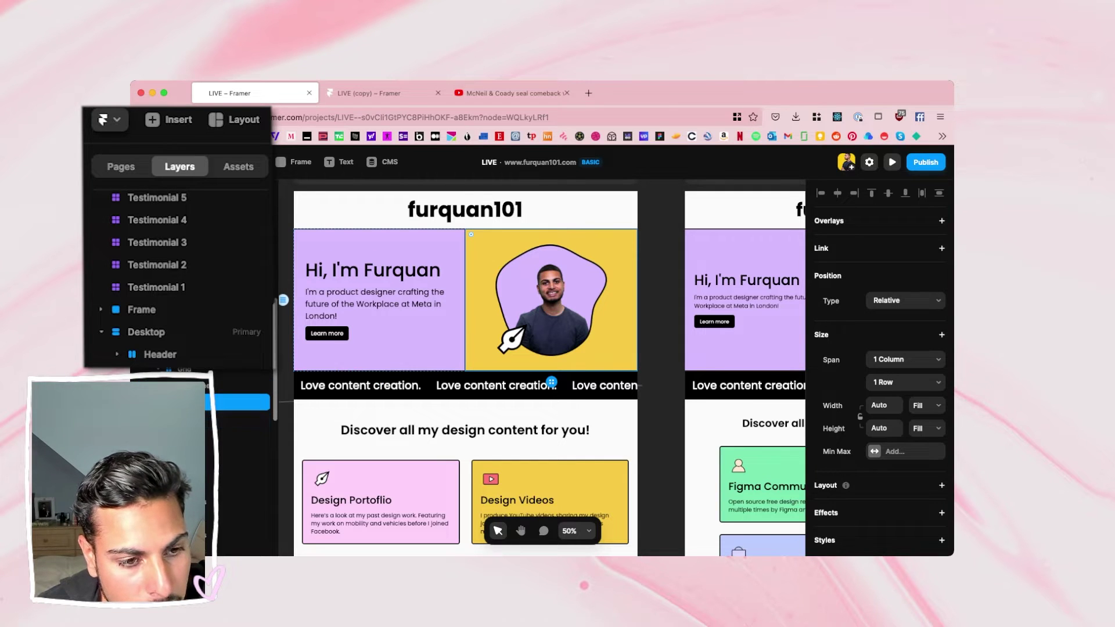
Examine the position and size settings of the purple panel's text group, its description text and the spacer under the heading.
left_click(374, 304, "super")
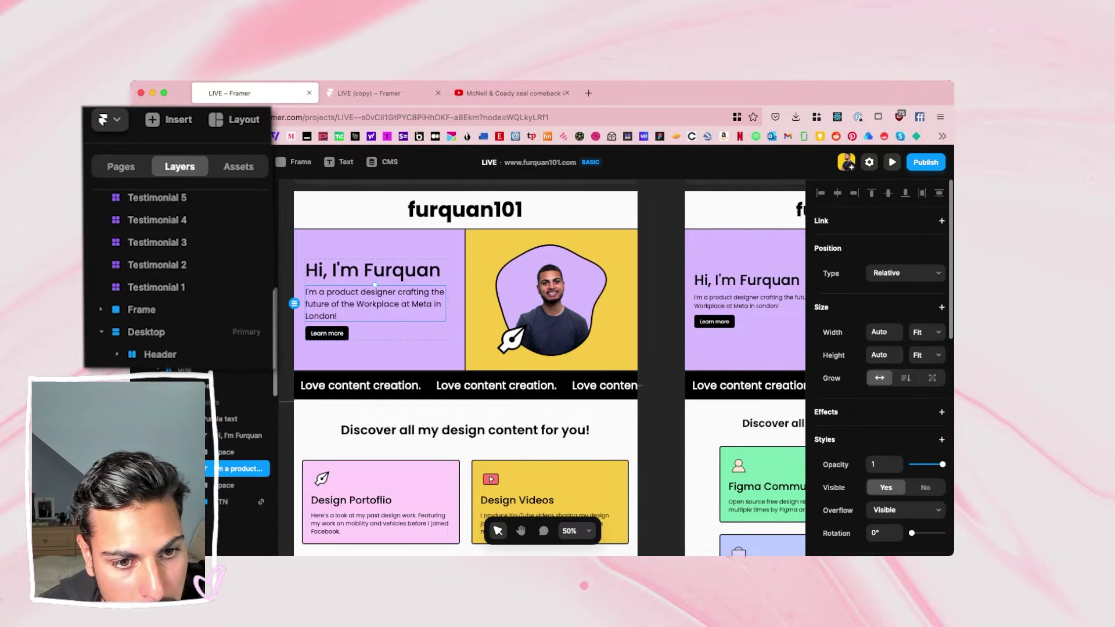
left_click(327, 355)
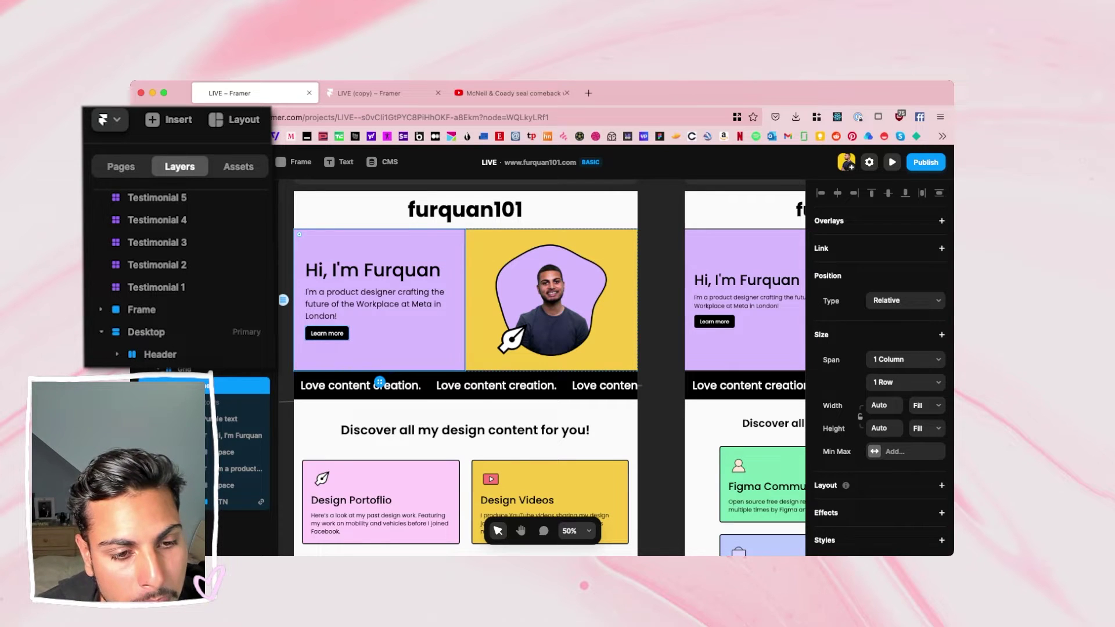
key("Return")
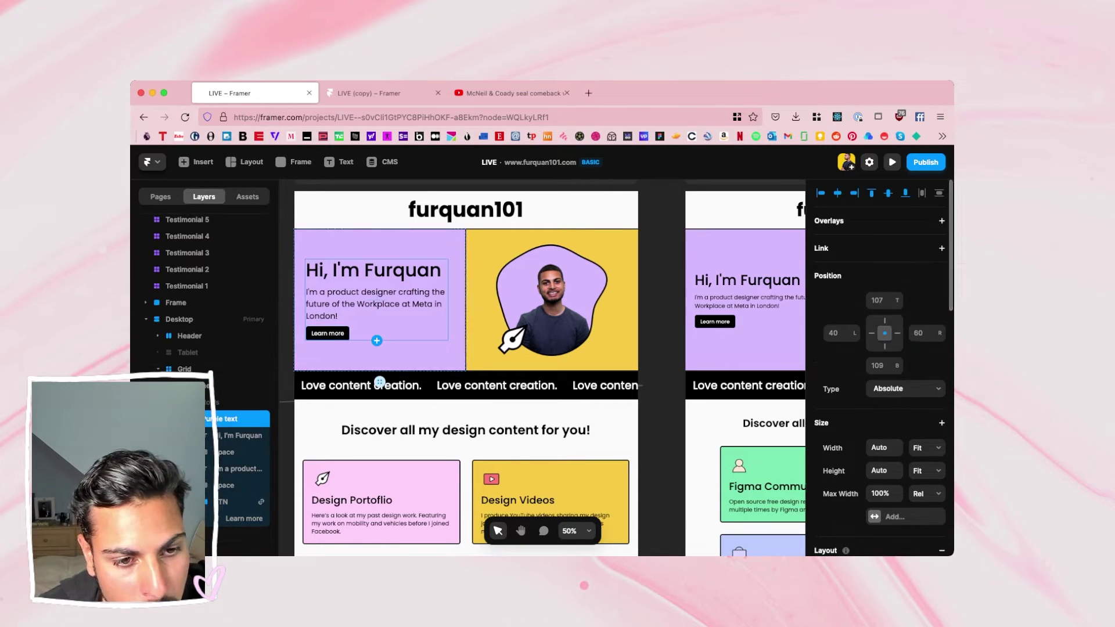
scroll(542, 367, "left", 2)
key("Escape")
key("Return")
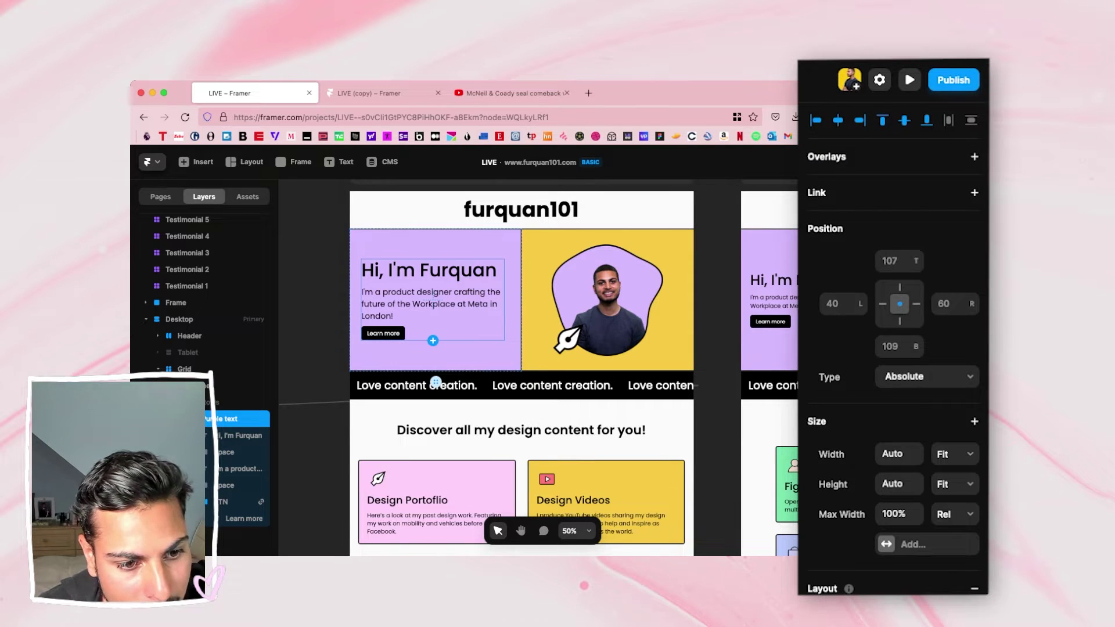
left_click(432, 282)
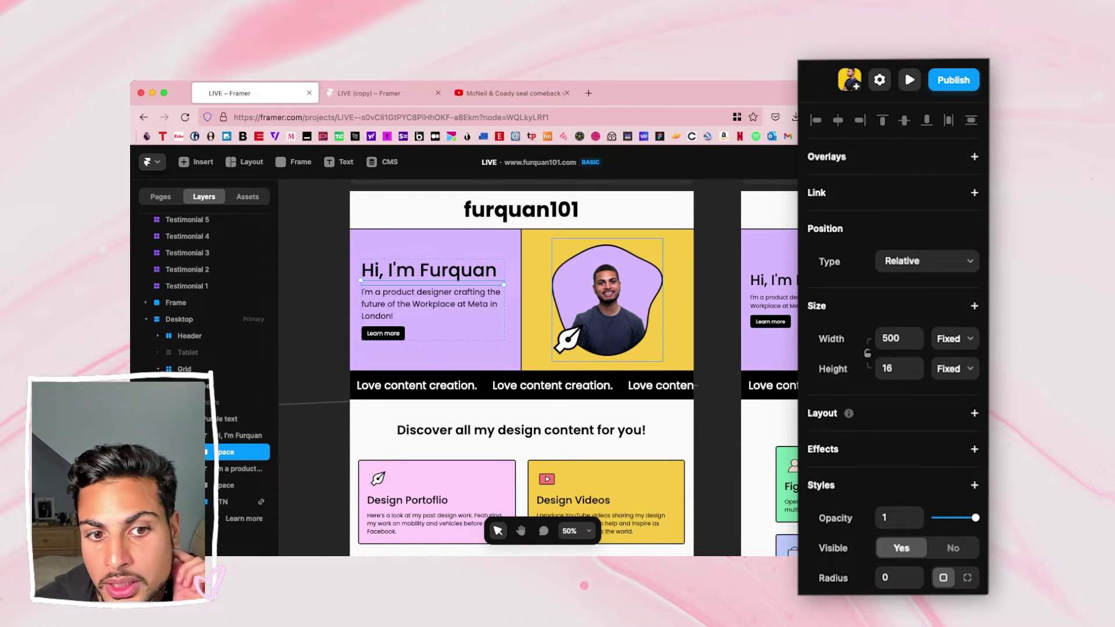
scroll(539, 368, "right", 3)
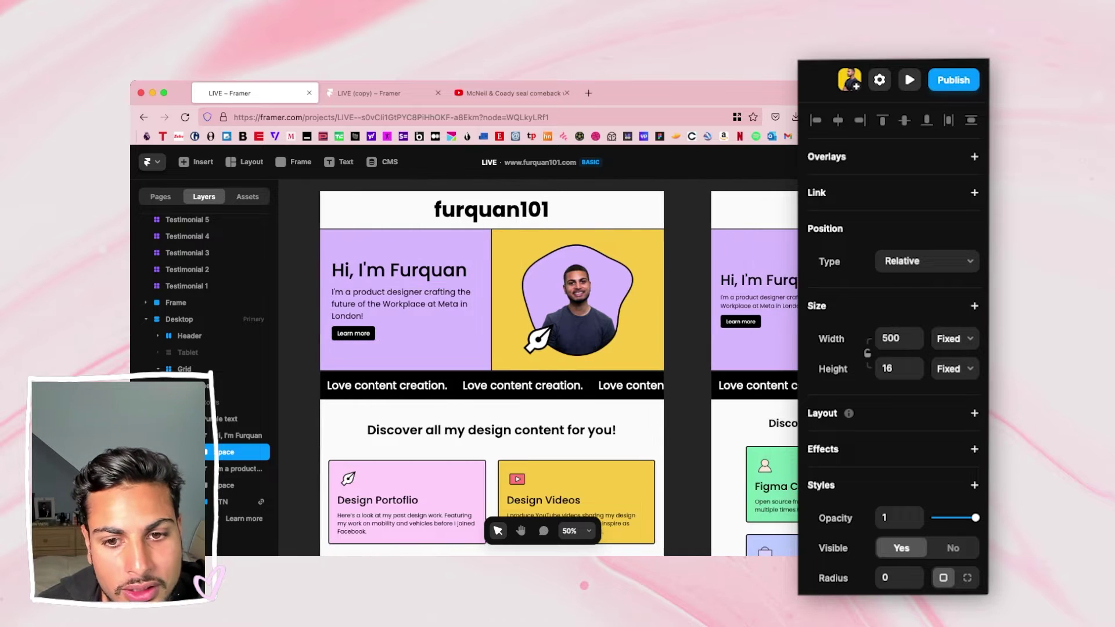
key("Escape")
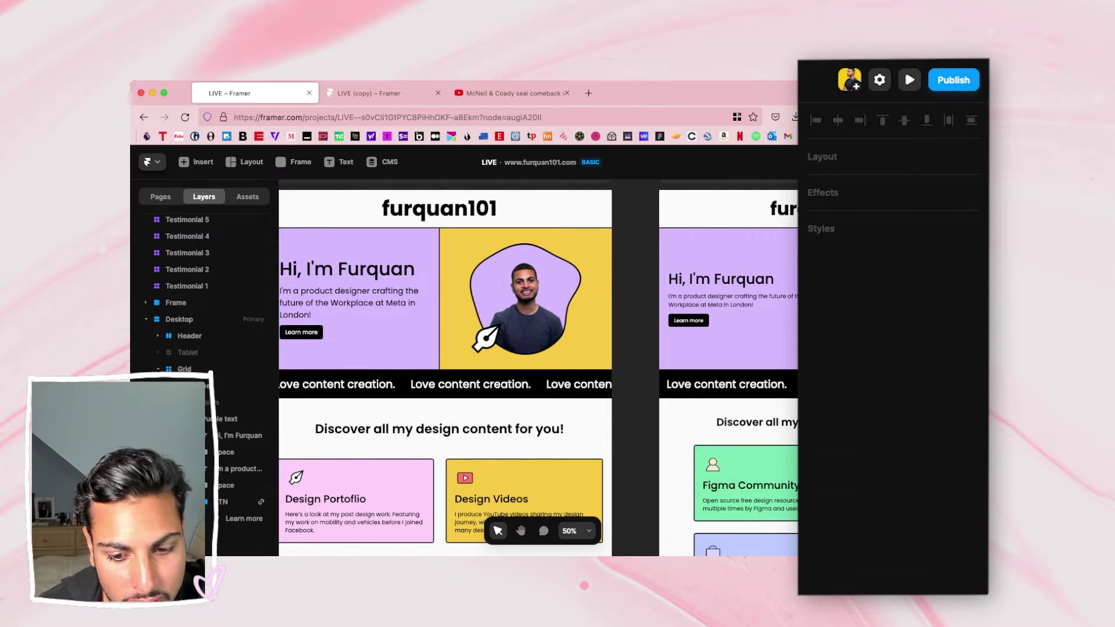
Examine the Desktop breakpoint's settings and its options for adding a breakpoint, and compare it with the Tablet and Phone layouts.
key("super+minus")
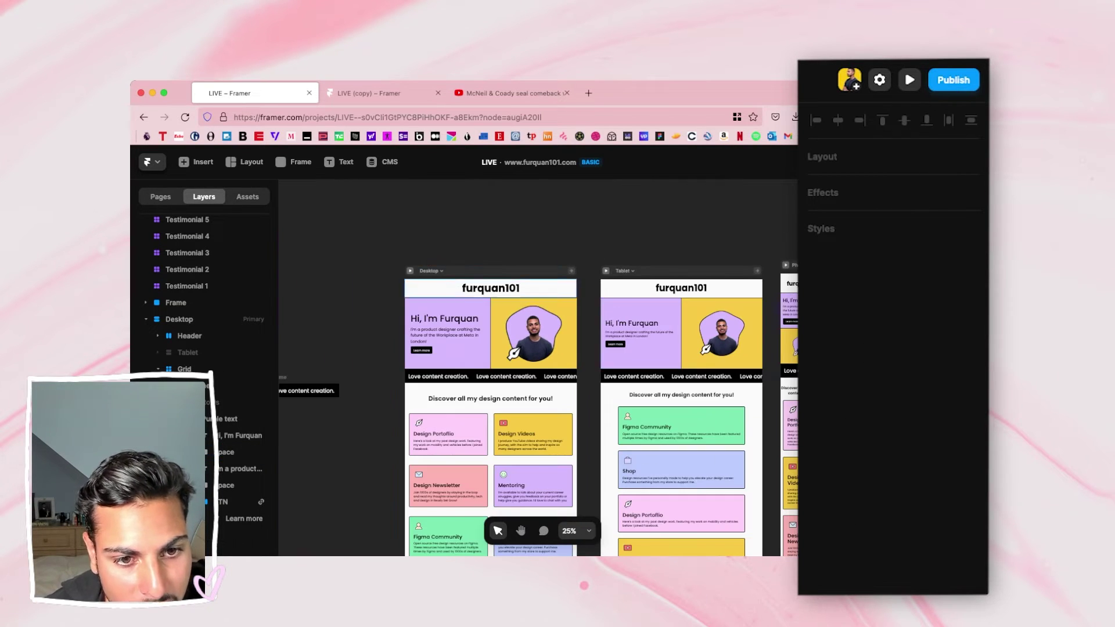
left_click(430, 271)
left_click(571, 271)
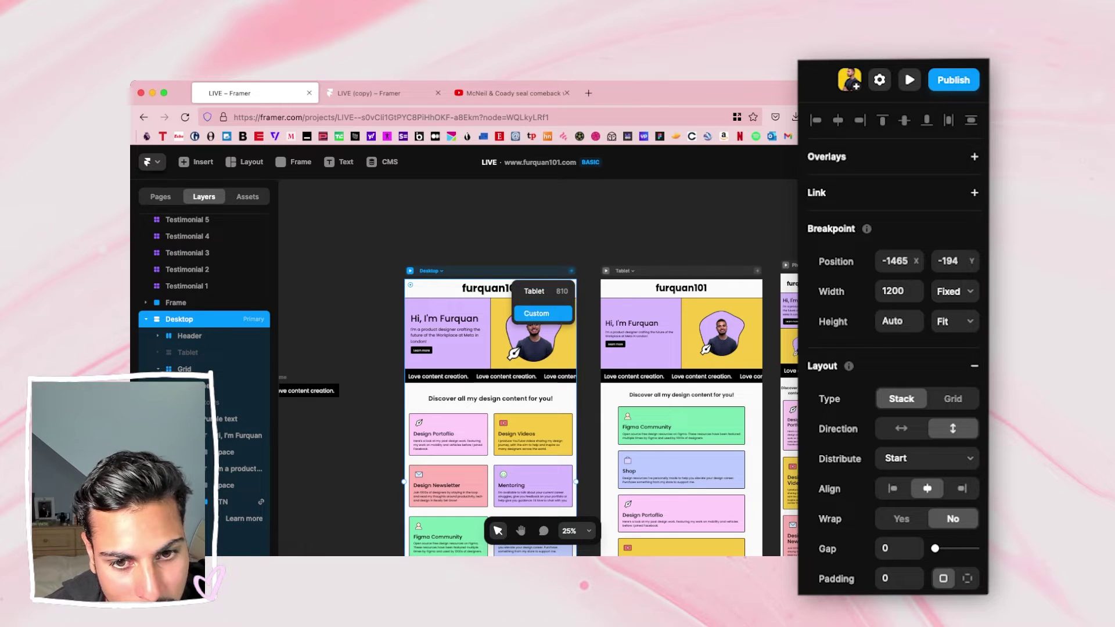
scroll(539, 368, "right", 3)
scroll(511, 415, "right", 3)
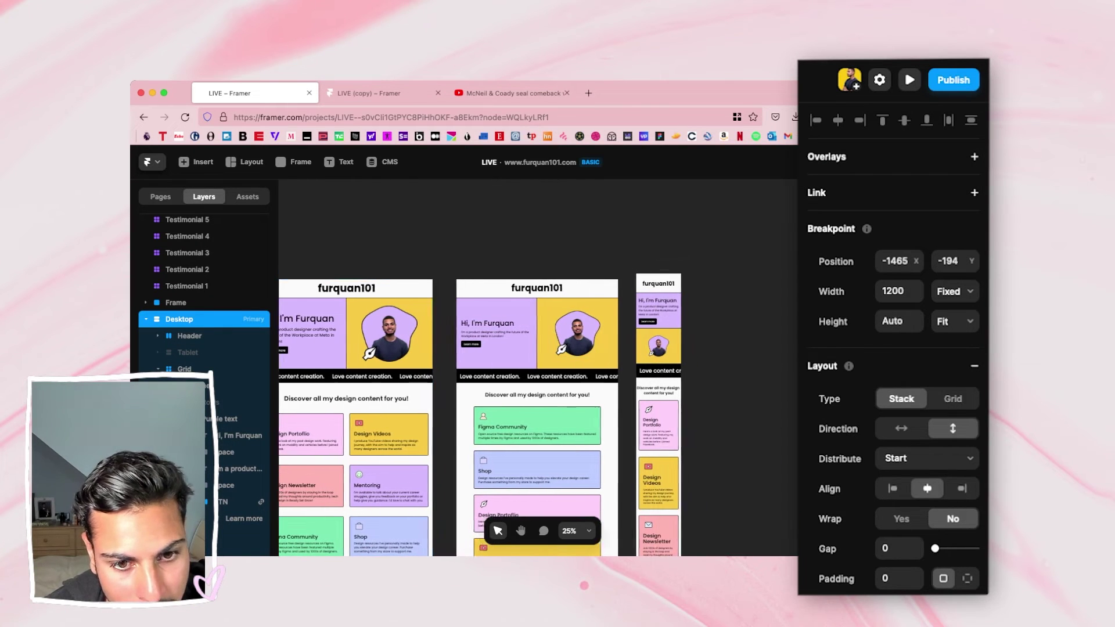
scroll(511, 349, "left", 1)
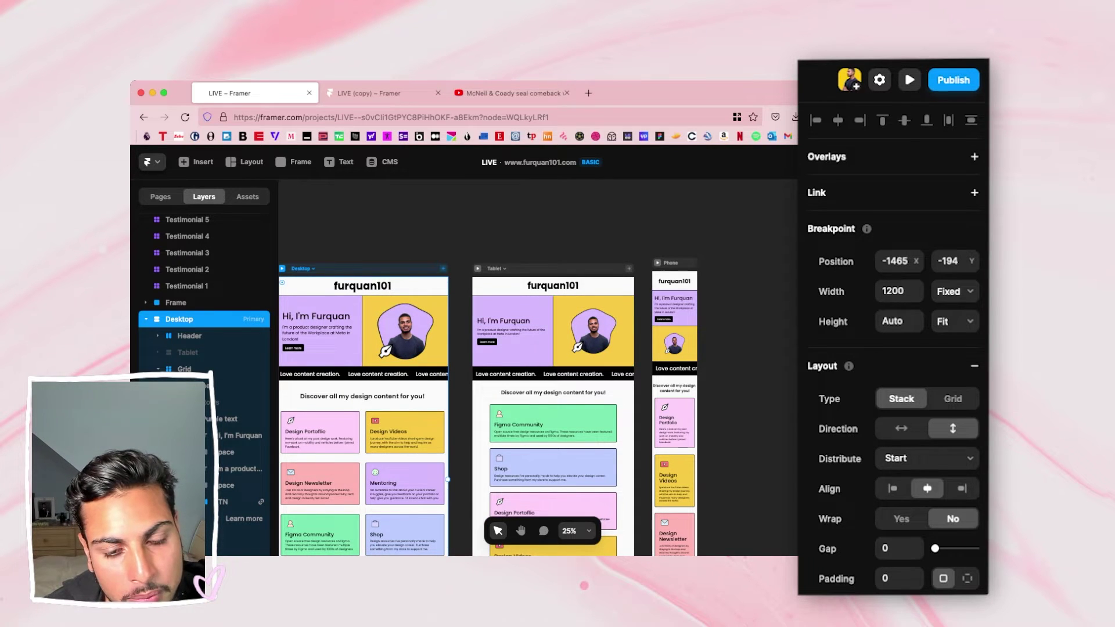
Examine how the purple and yellow hero panels are stacked in the Phone breakpoint.
scroll(511, 348, "right", 3)
key("super+=")
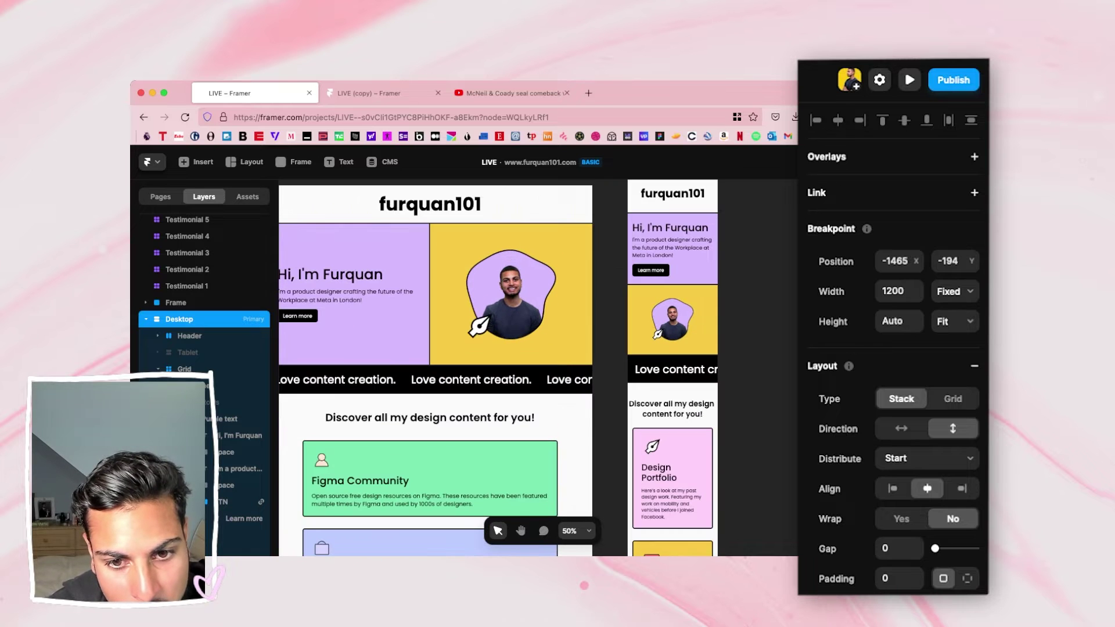
left_click(690, 270, "super")
left_click(672, 319)
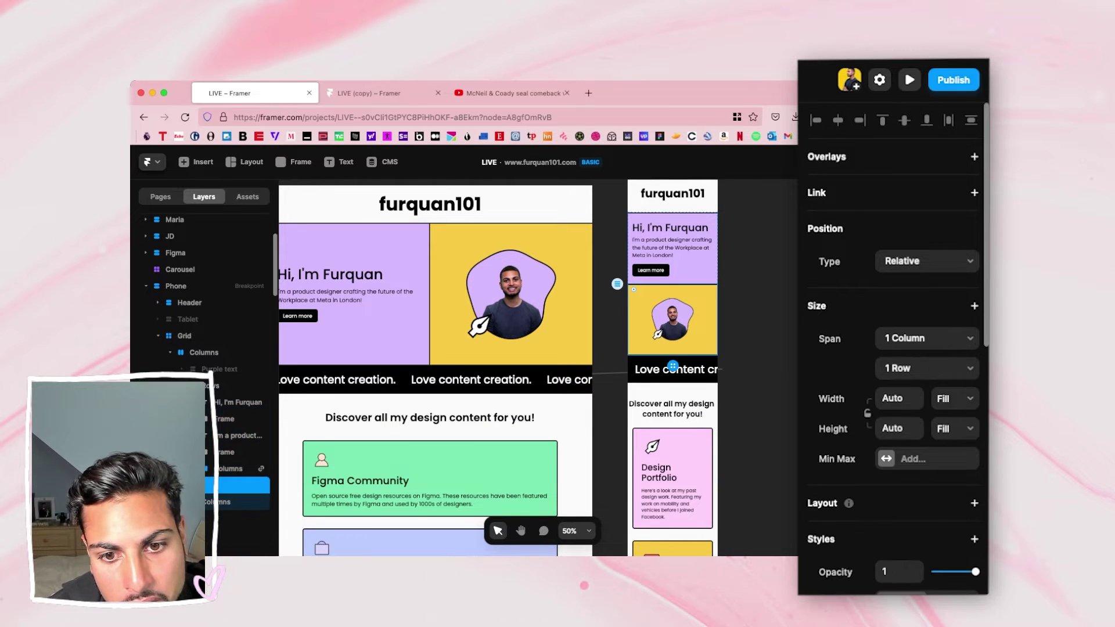
key("Escape")
scroll(537, 368, "left", 8)
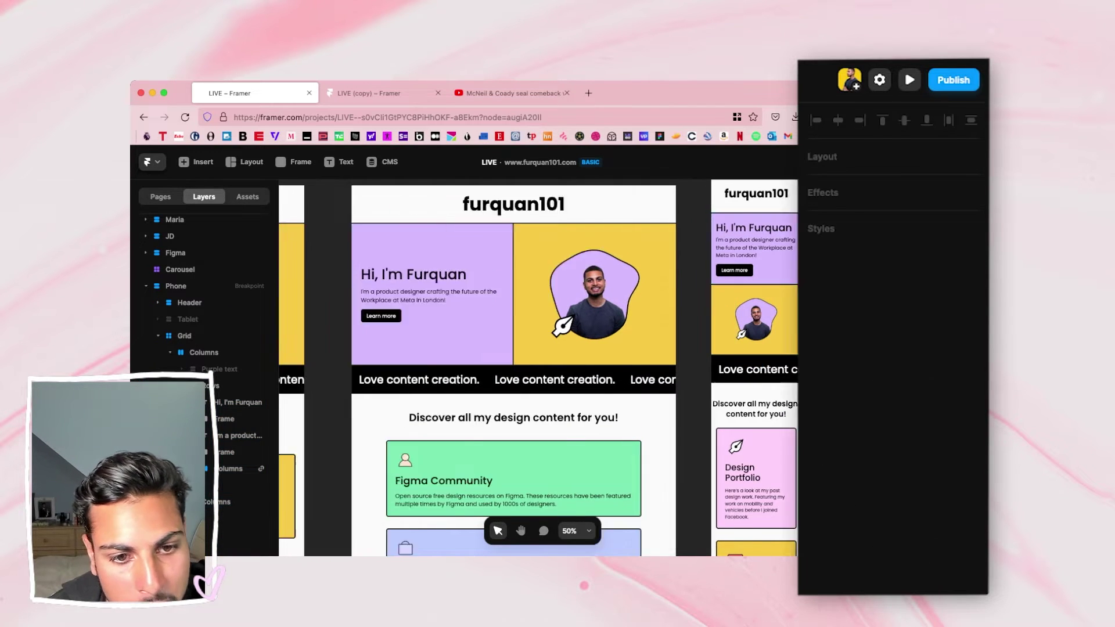
Examine the size and layout settings of the black "Love content creation." band below the Desktop hero.
scroll(538, 367, "down", 2)
scroll(538, 368, "right", 1)
scroll(537, 367, "right", 1)
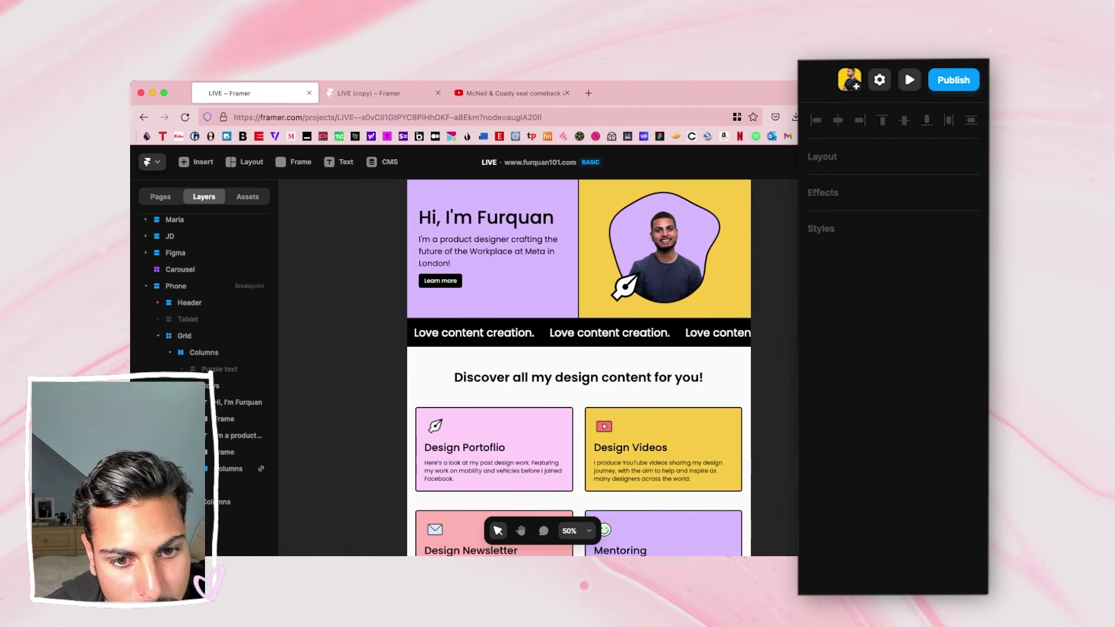
left_click(579, 333)
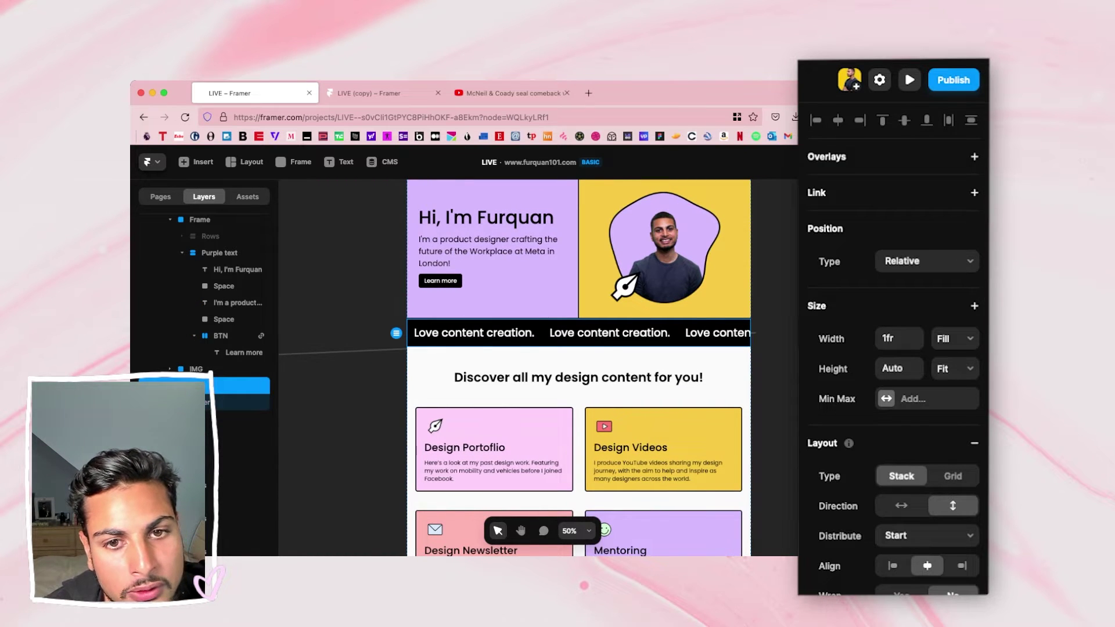
Load the live website furquan101.com in the browser tab that shows the YouTube video.
left_click(513, 93)
left_click(484, 118)
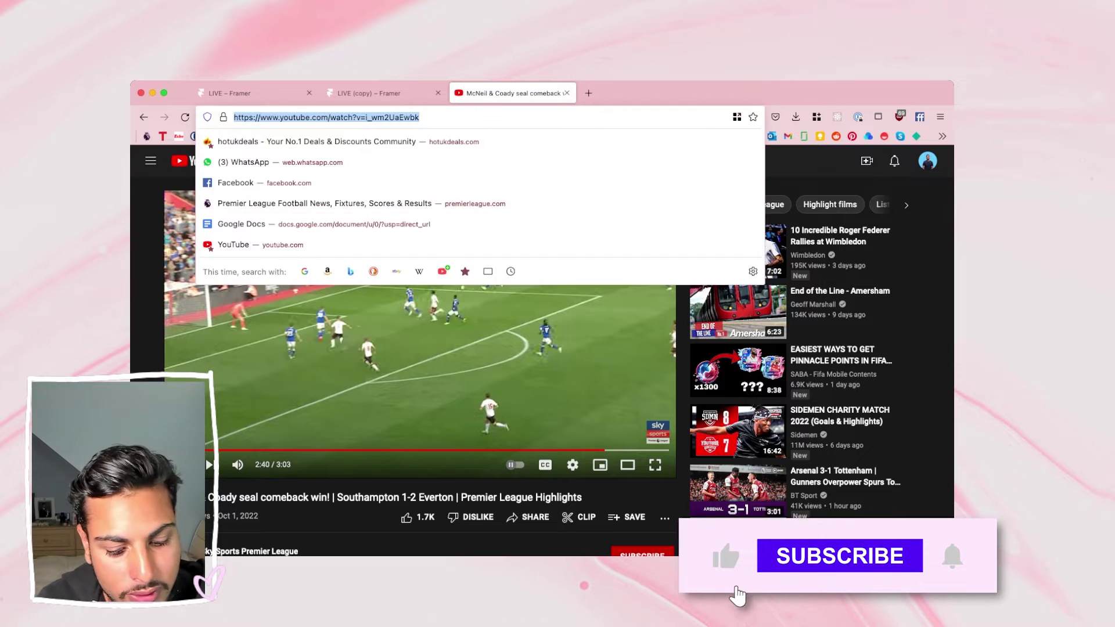
type("furquan101.co")
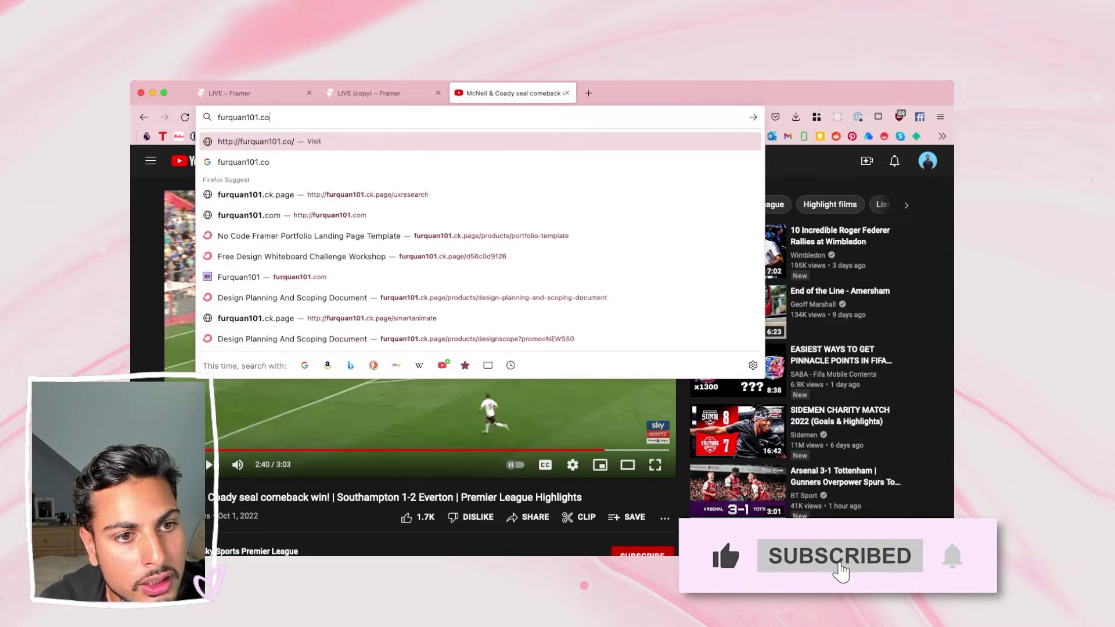
type("m")
key("Return")
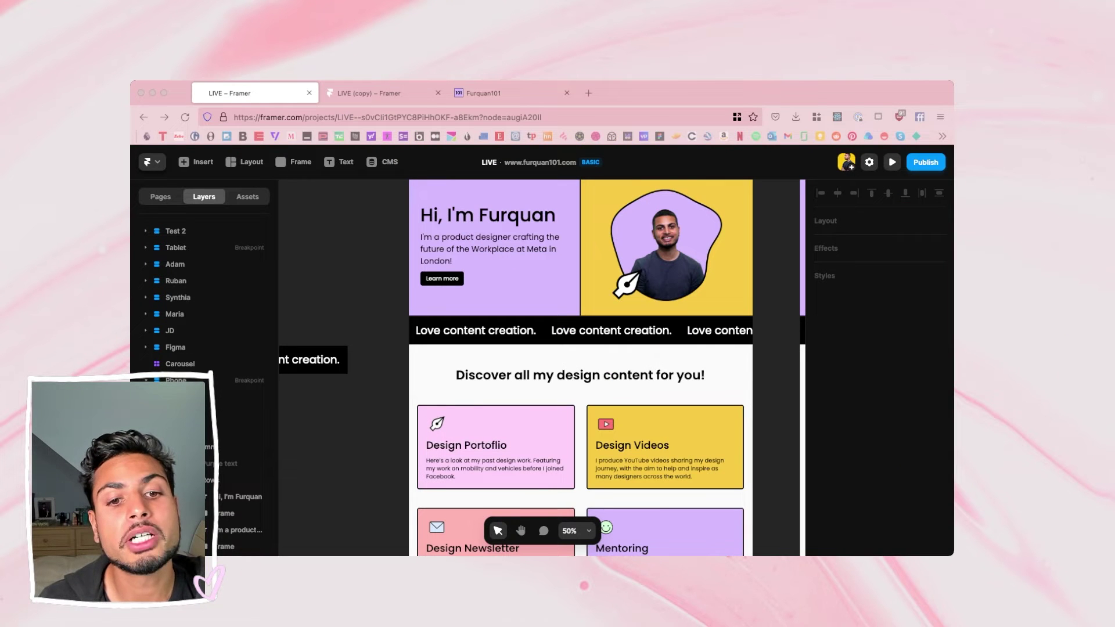
Return to the Framer project and insert a Ticker component on the empty canvas beside the Desktop breakpoint.
key("super+Tab")
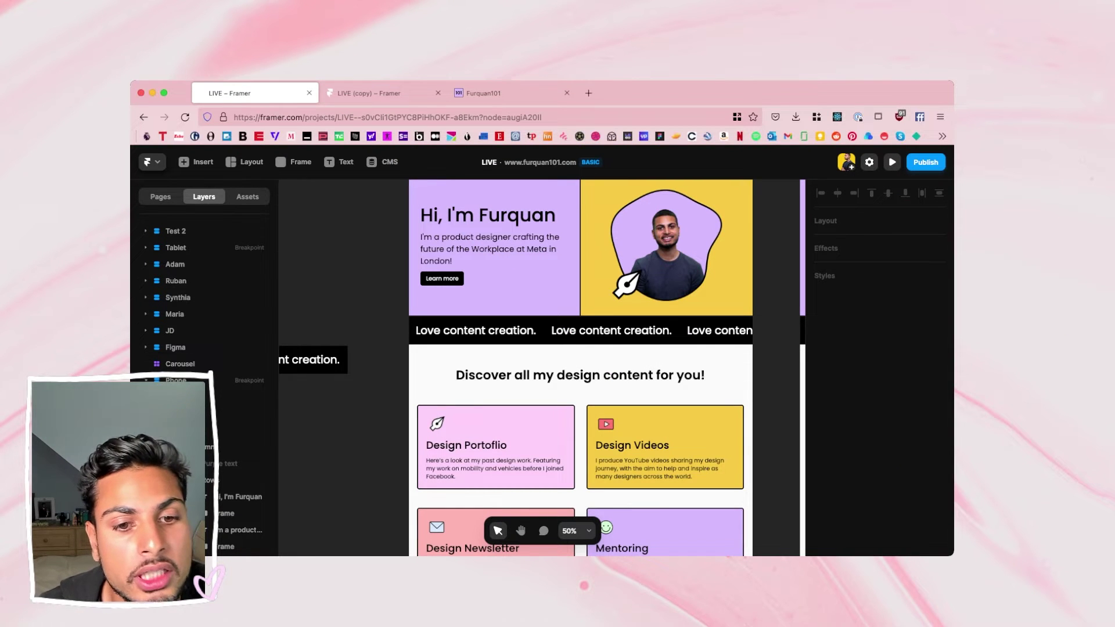
scroll(542, 367, "left", 2)
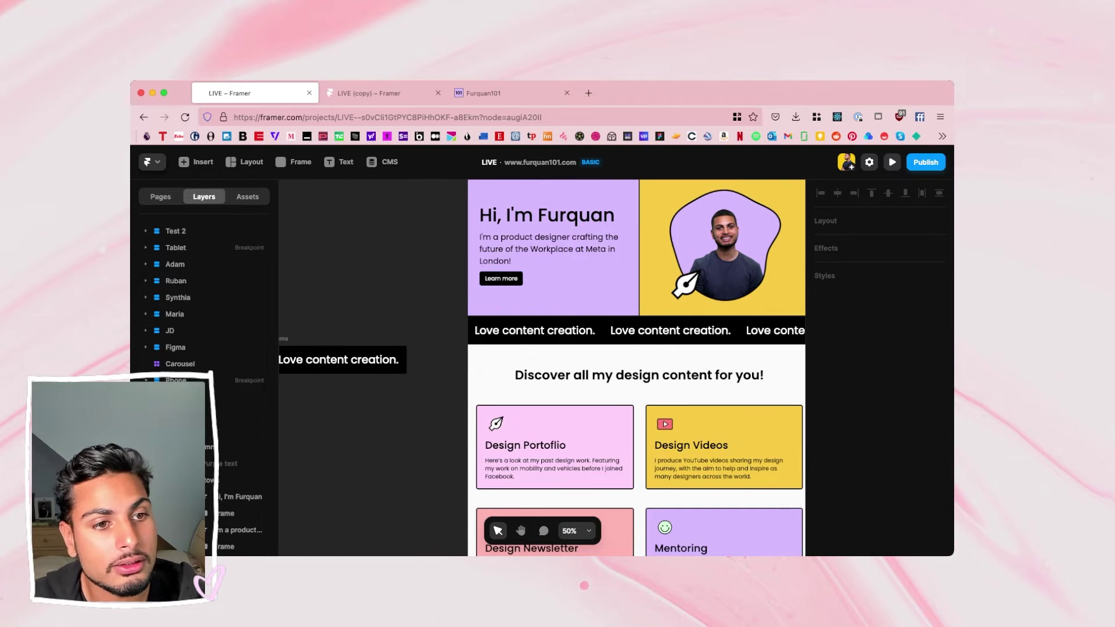
left_click(196, 162)
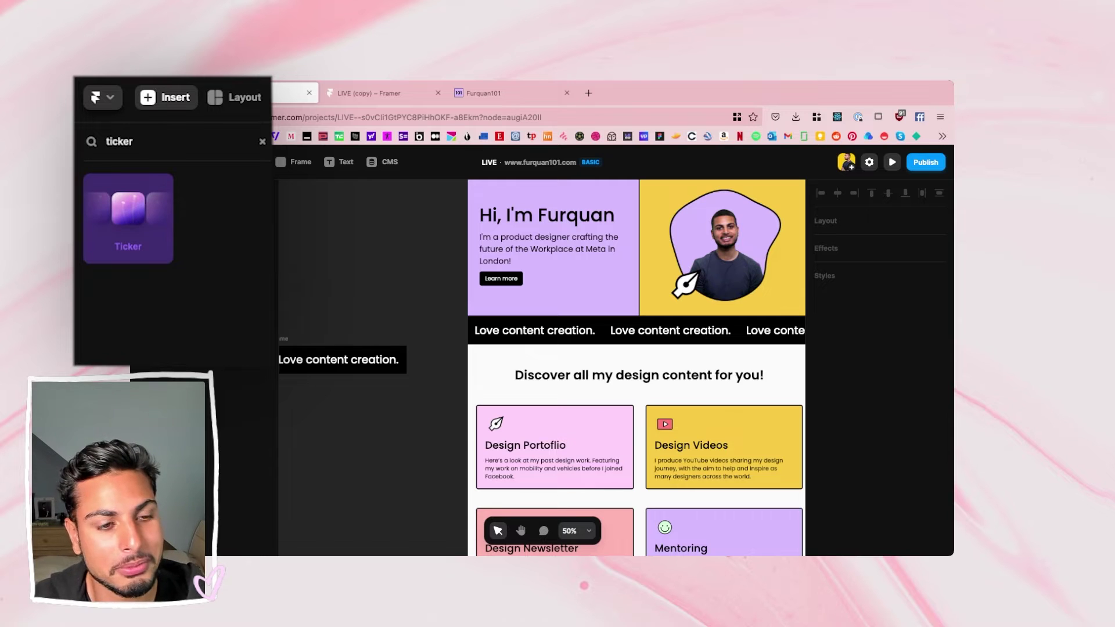
key("super+a")
left_click_drag(128, 218, 338, 278)
scroll(338, 278, "left", 2)
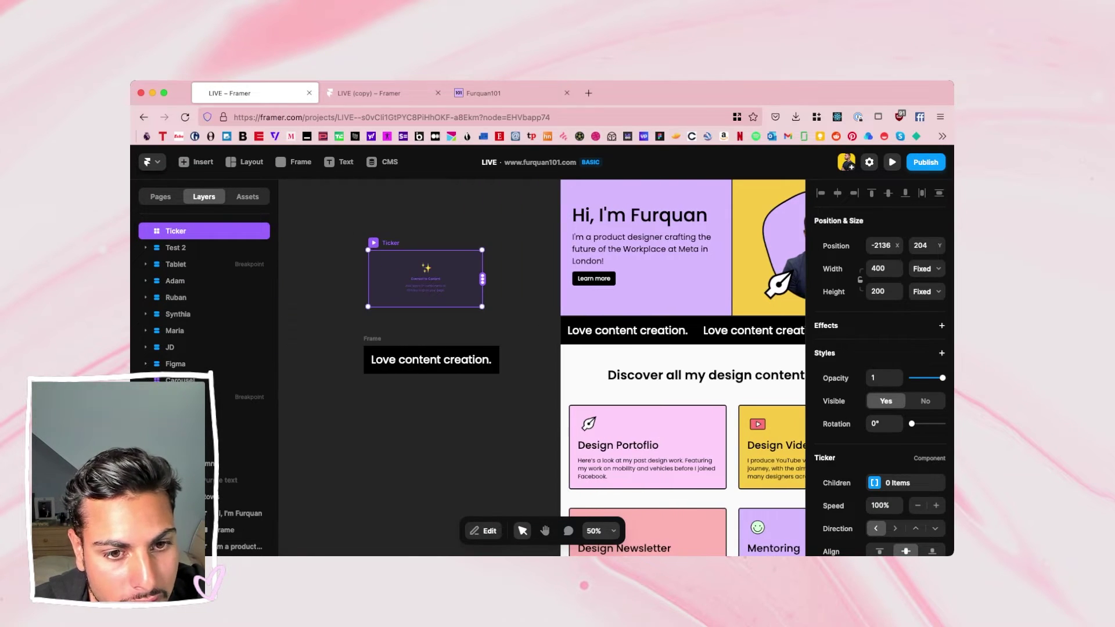
Connect the new Ticker to the black "Love content creation." frame so it becomes the Ticker's content.
left_click_drag(482, 280, 430, 360)
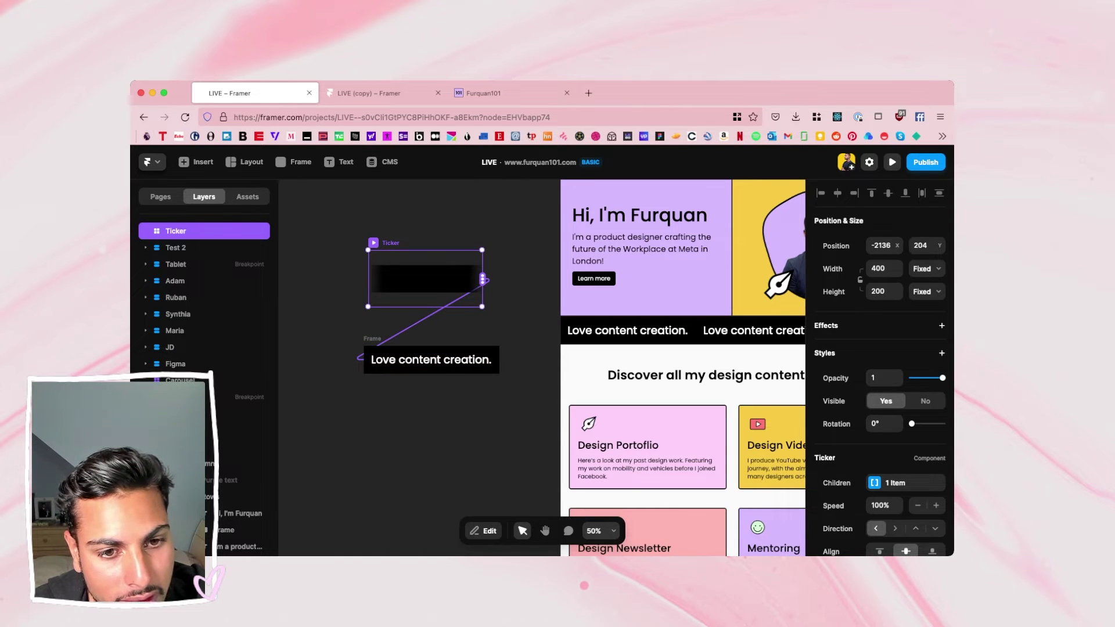
left_click(410, 322)
left_click(425, 279)
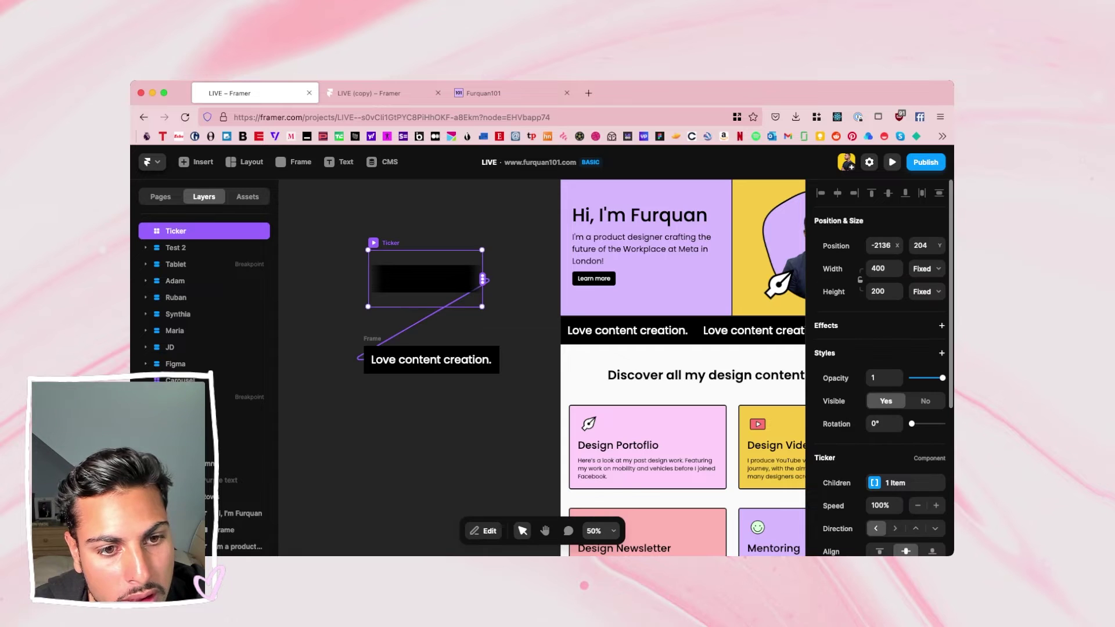
Examine the new Ticker's component settings and compare them with those of the existing ticker band in the Desktop breakpoint.
scroll(903, 372, "down", 5)
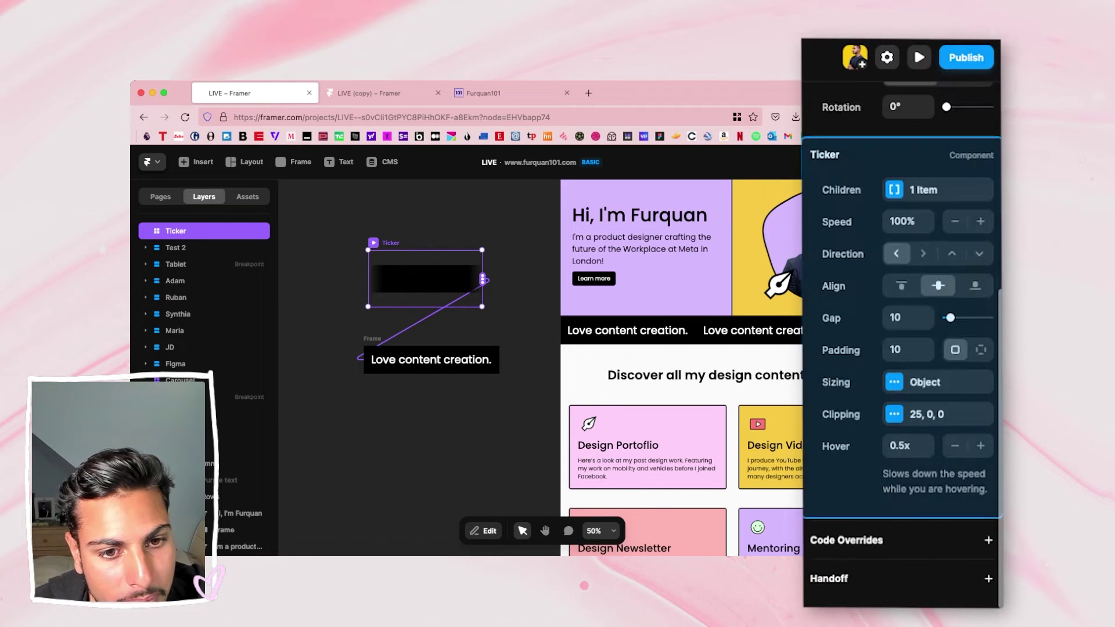
scroll(903, 349, "up", 5)
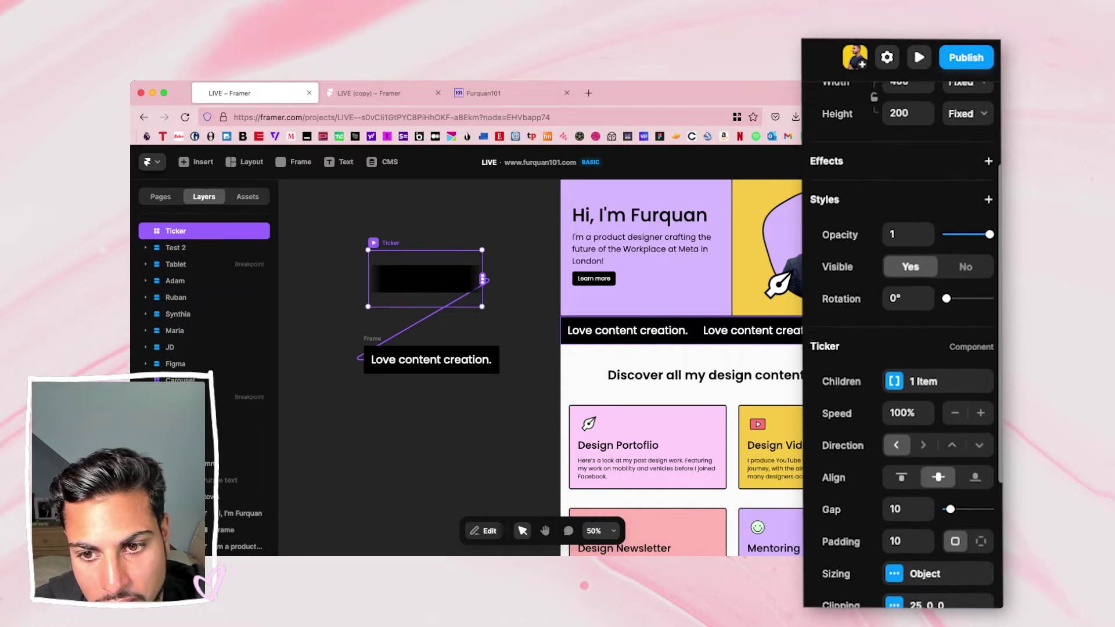
scroll(903, 348, "down", 3)
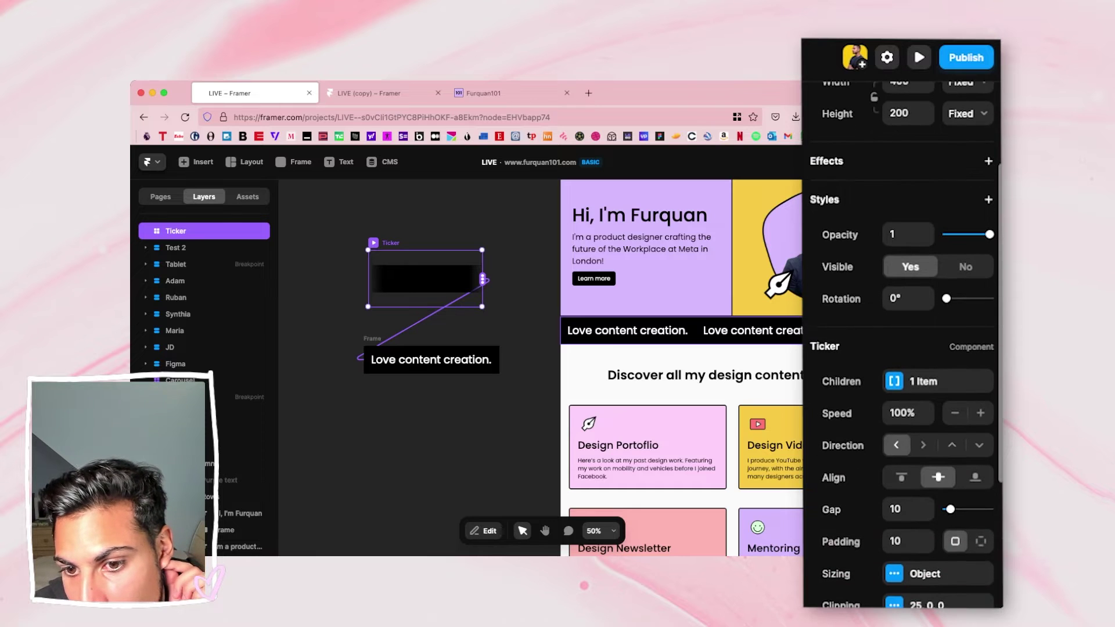
scroll(902, 348, "down", 1)
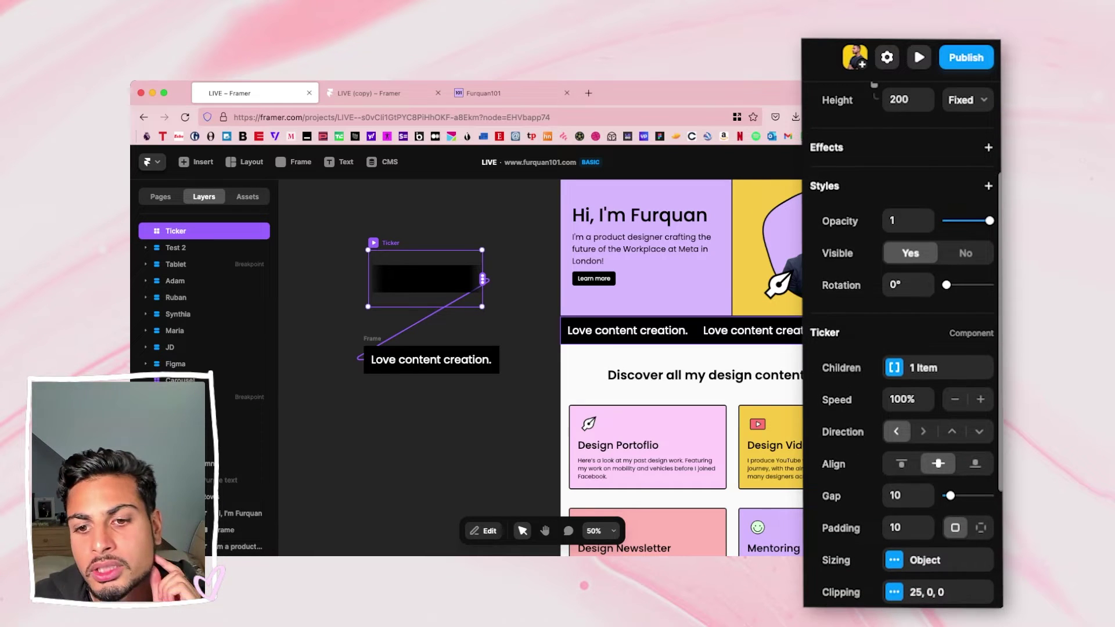
scroll(903, 348, "down", 6)
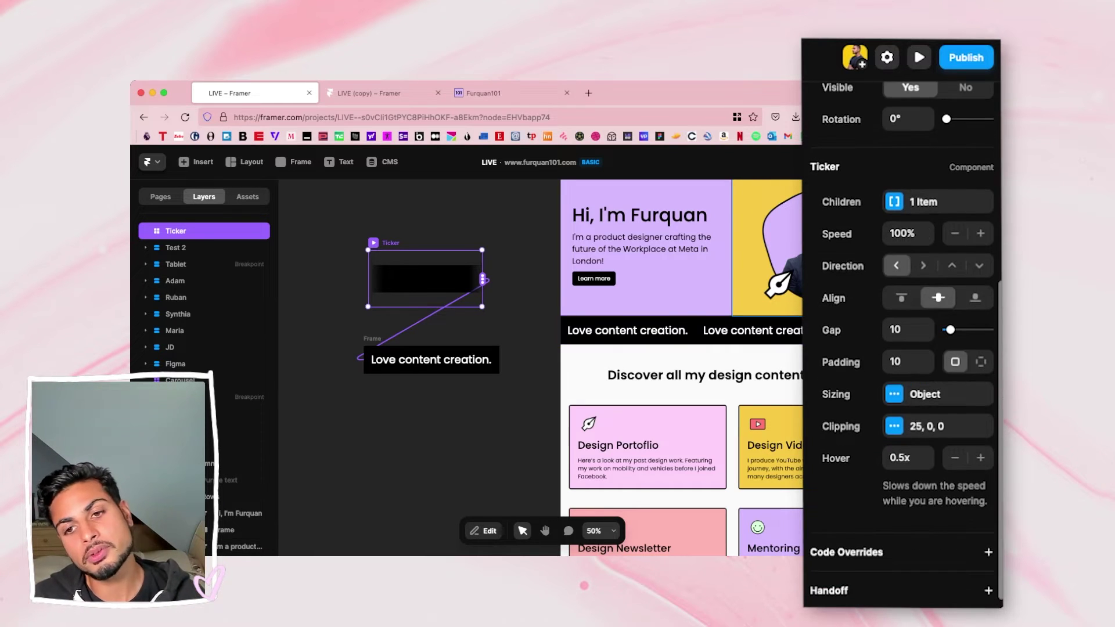
scroll(902, 349, "down", 1)
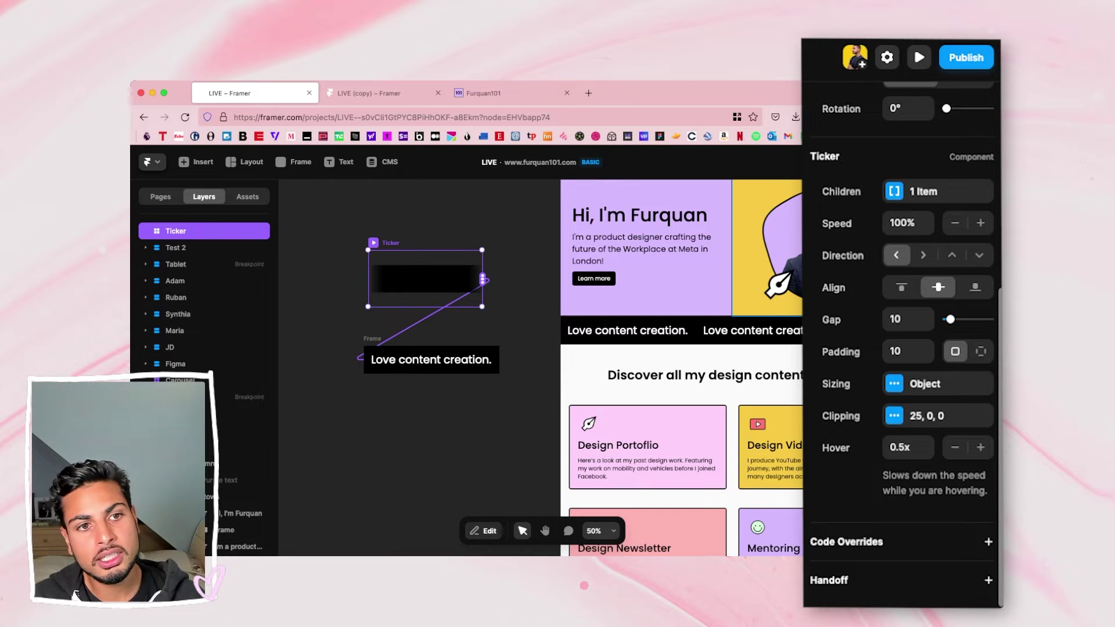
scroll(906, 349, "down", 1)
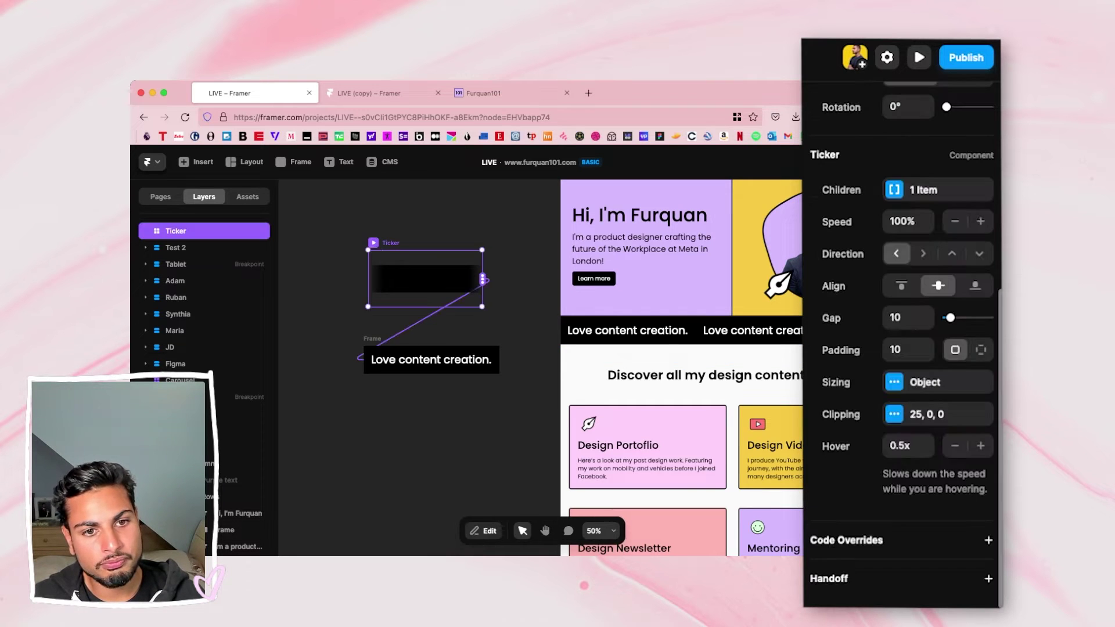
left_click(681, 330)
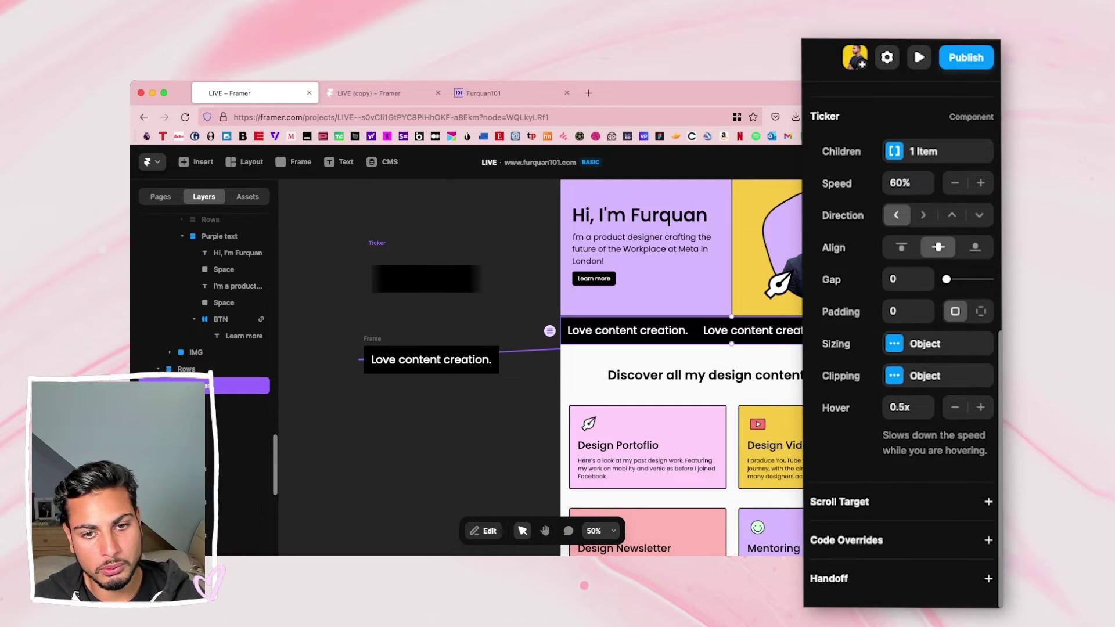
Place a copy of the "Love content creation." text from the black frame on the canvas above that frame.
left_click(431, 359)
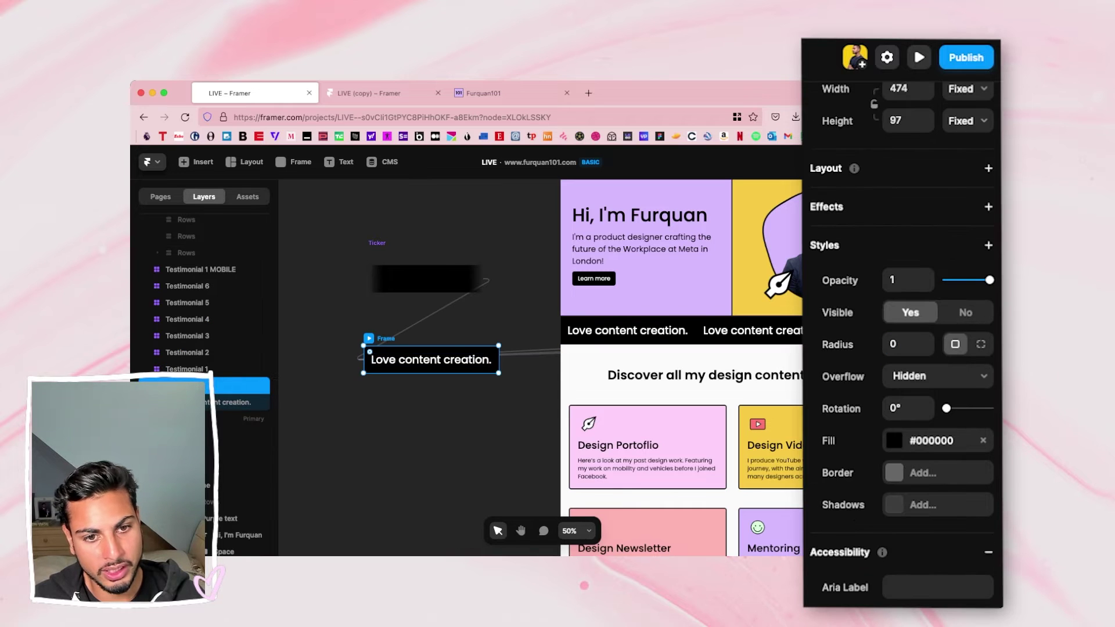
scroll(431, 359, "up", 1)
double_click(431, 360)
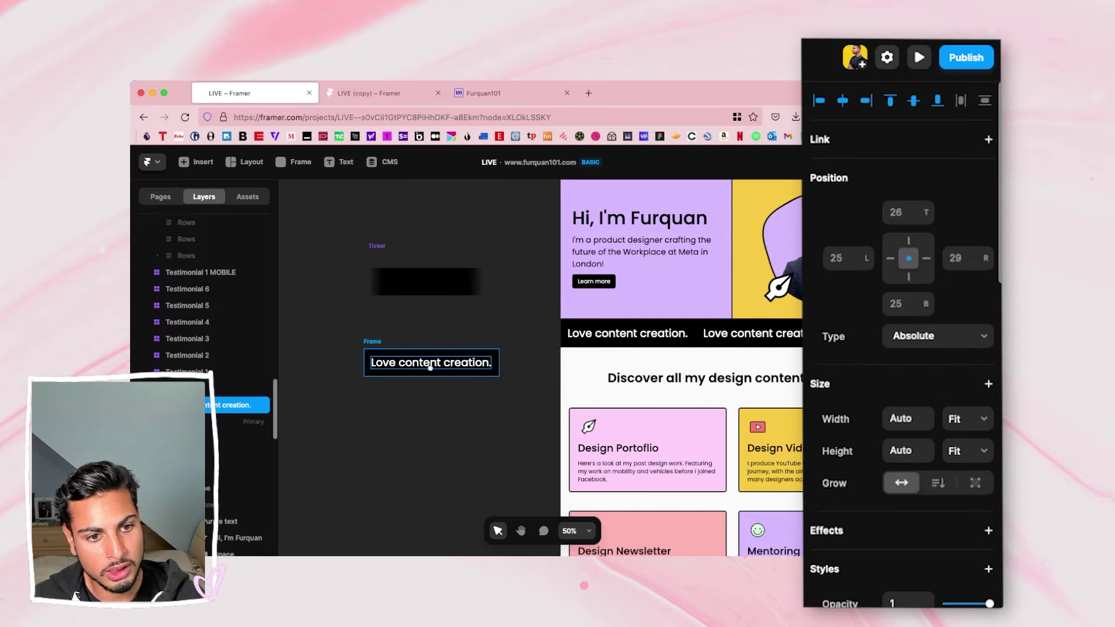
left_click_drag(431, 367, 435, 287)
left_click(377, 246)
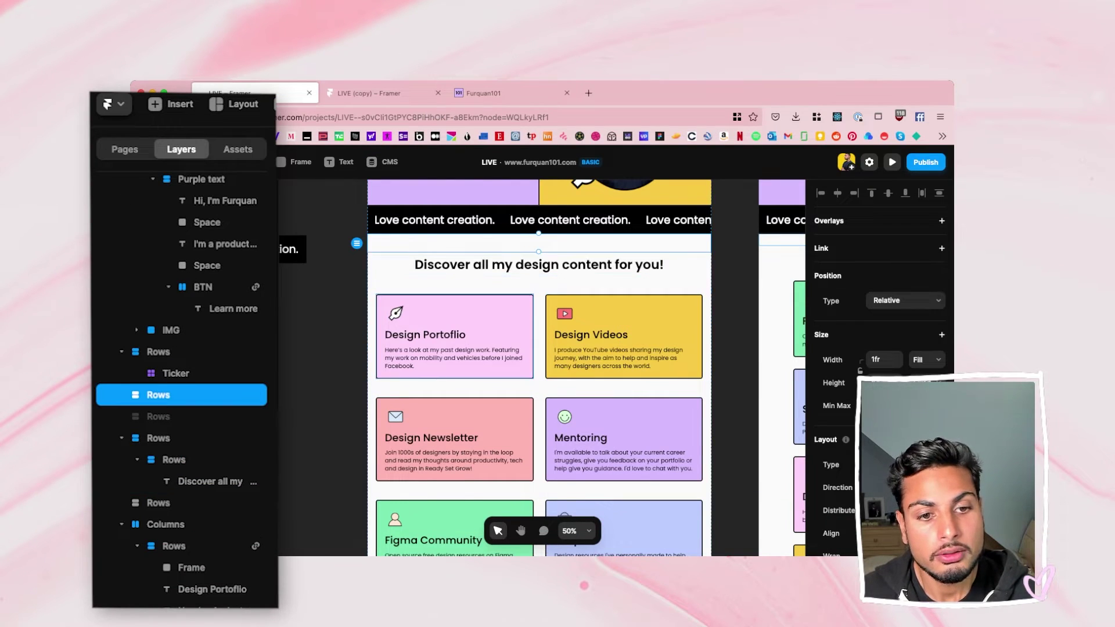
Examine the spacer rows above and below the "Discover all my design content for you!" heading in the Desktop breakpoint.
left_click(538, 265)
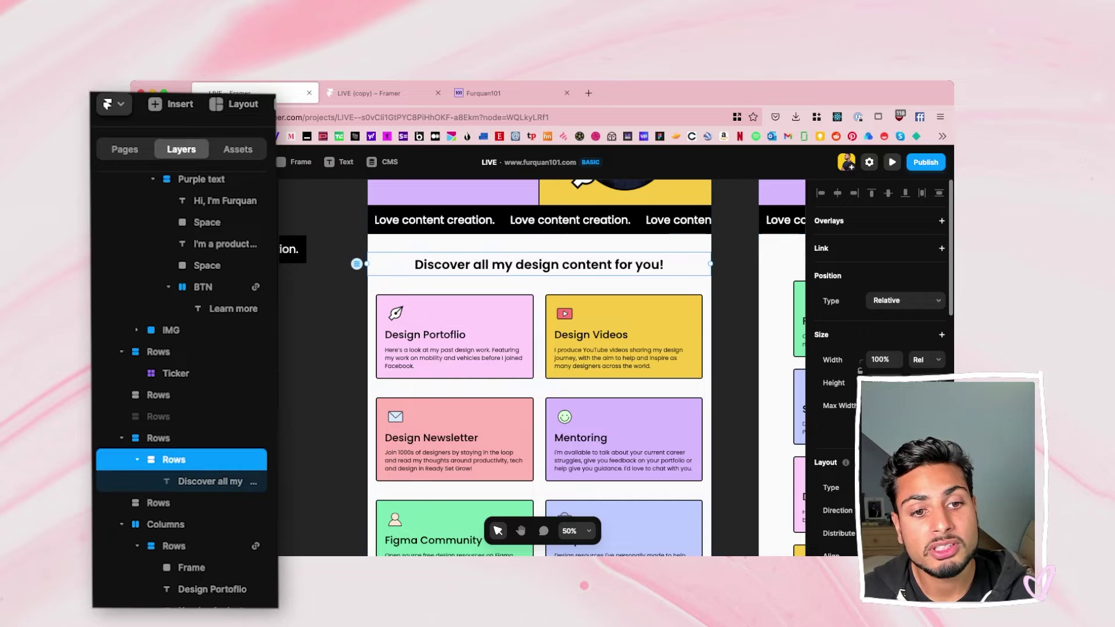
left_click(538, 285)
scroll(539, 349, "up", 3)
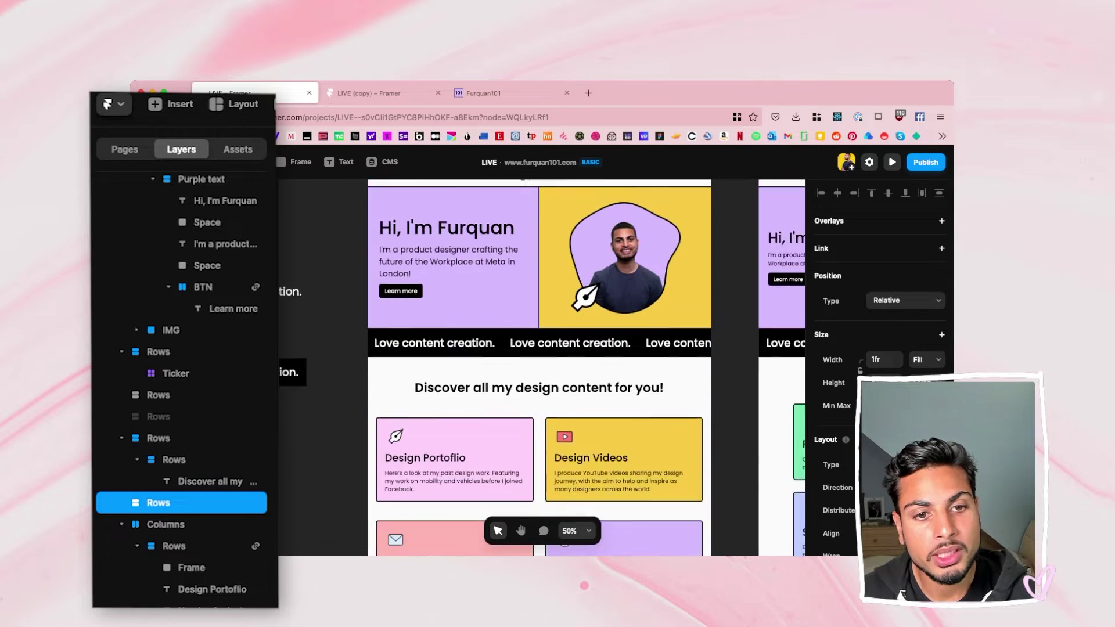
left_click(539, 194)
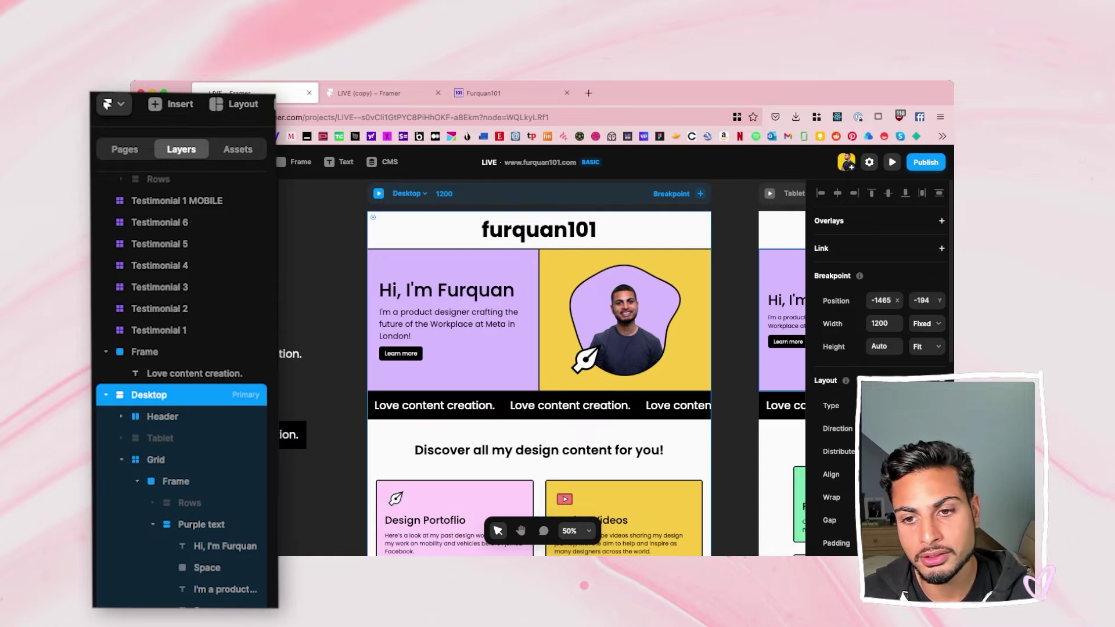
scroll(539, 366, "down", 5)
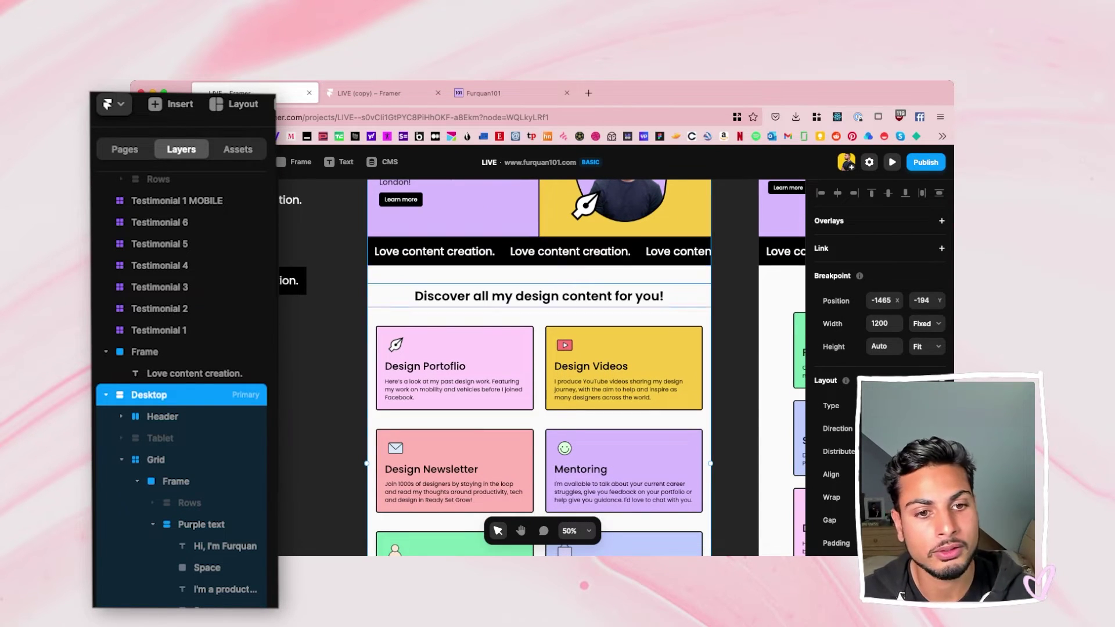
left_click(539, 274)
left_click(538, 317)
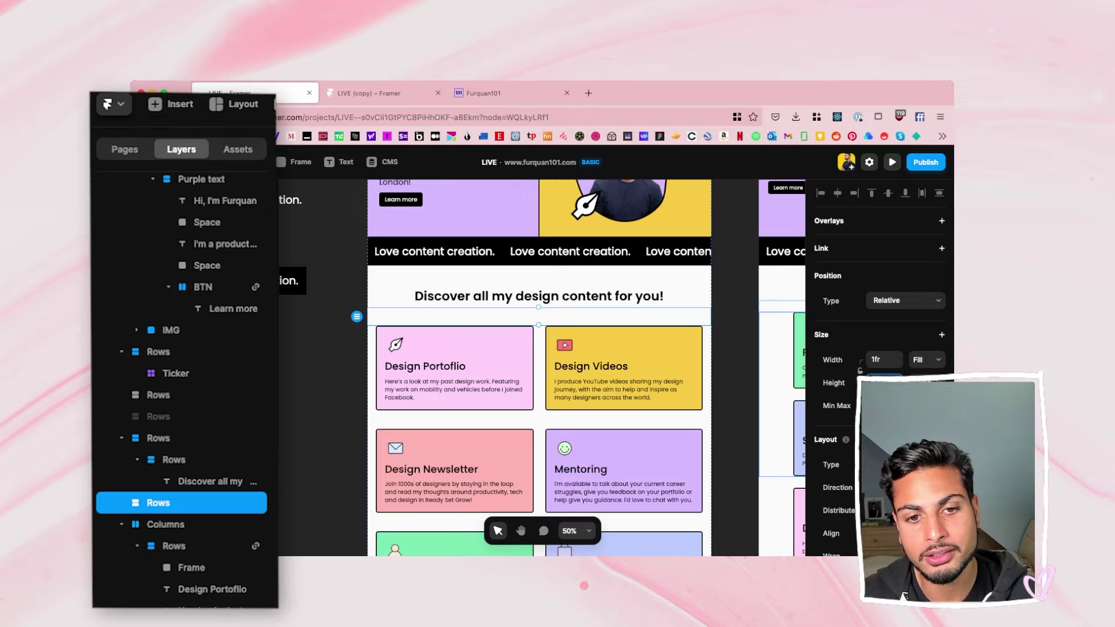
Examine the spacer row between the text band and the "Discover all my design content for you!" heading in the Tablet and Phone breakpoints.
scroll(541, 368, "right", 2)
scroll(541, 367, "down", 4)
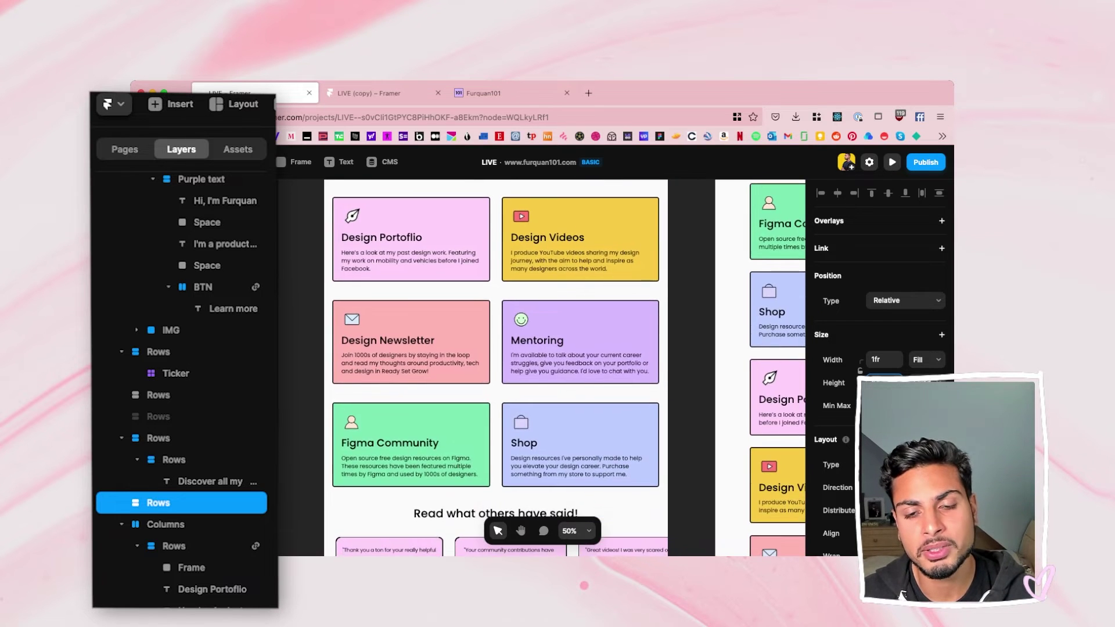
scroll(541, 367, "right", 2)
scroll(542, 367, "up", 2)
scroll(543, 368, "right", 2)
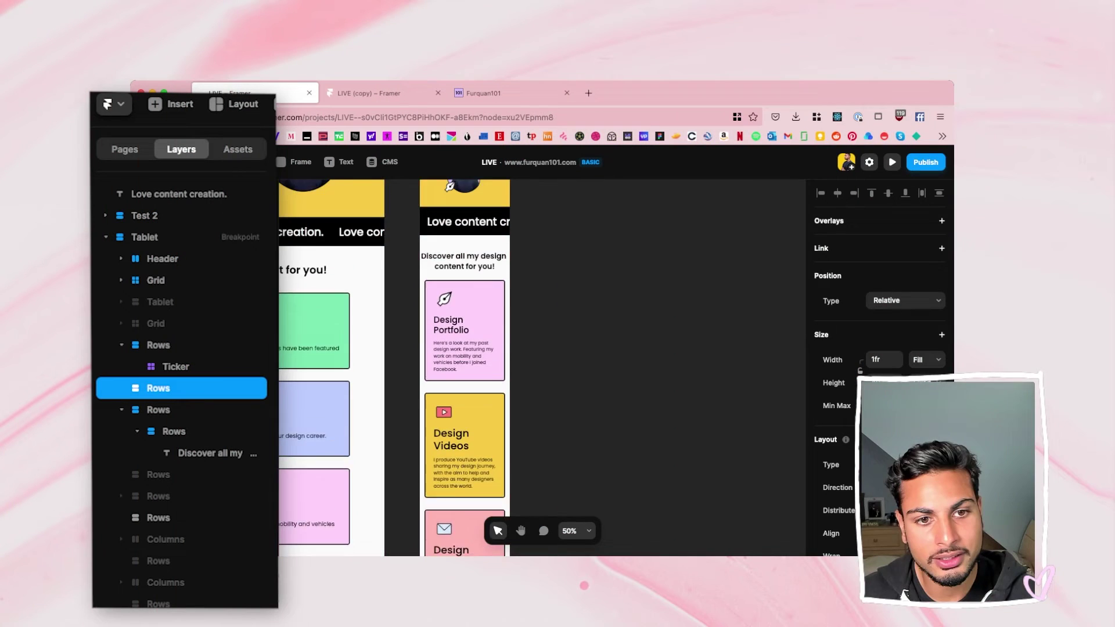
scroll(540, 366, "up", 2)
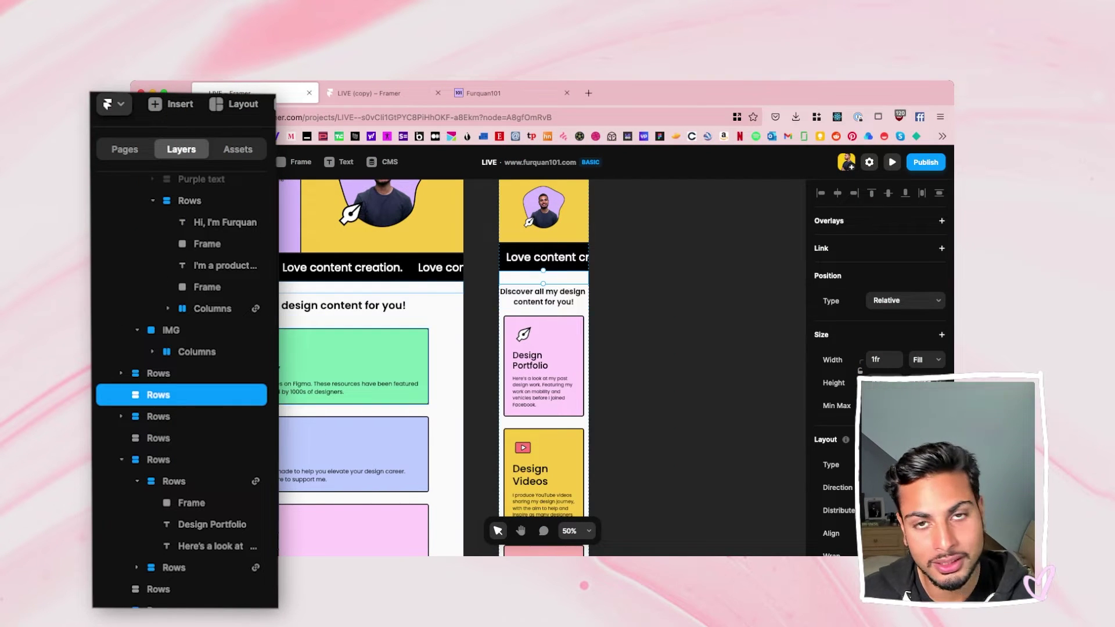
scroll(880, 360, "down", 1)
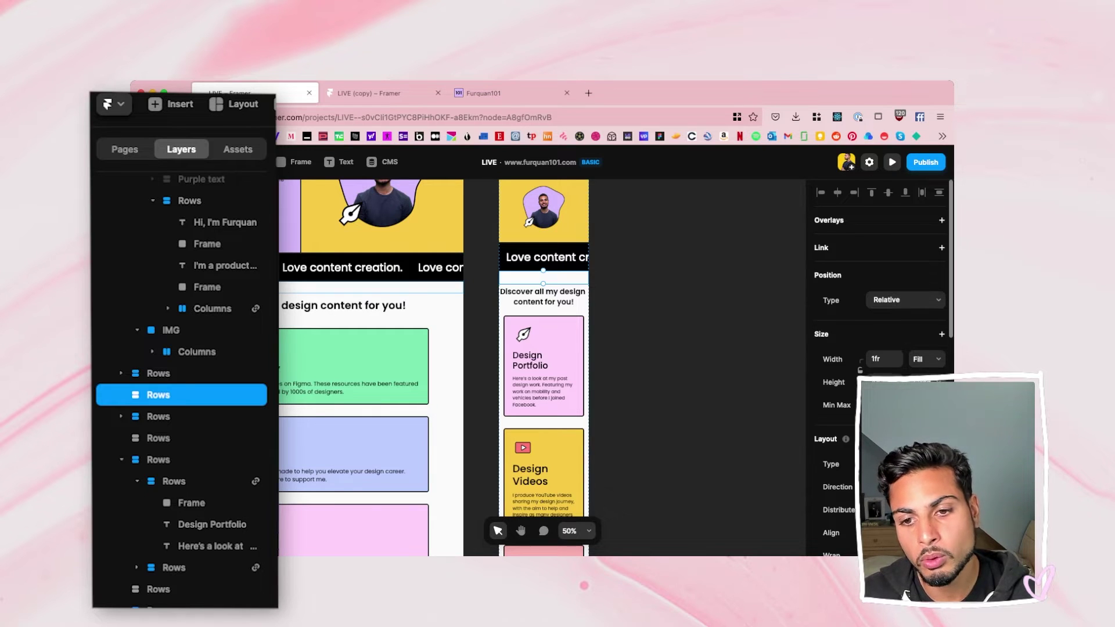
key("Escape")
Examine the layer structure and link settings of the pink "Design Portoflio" card in the Desktop breakpoint.
scroll(542, 366, "left", 4)
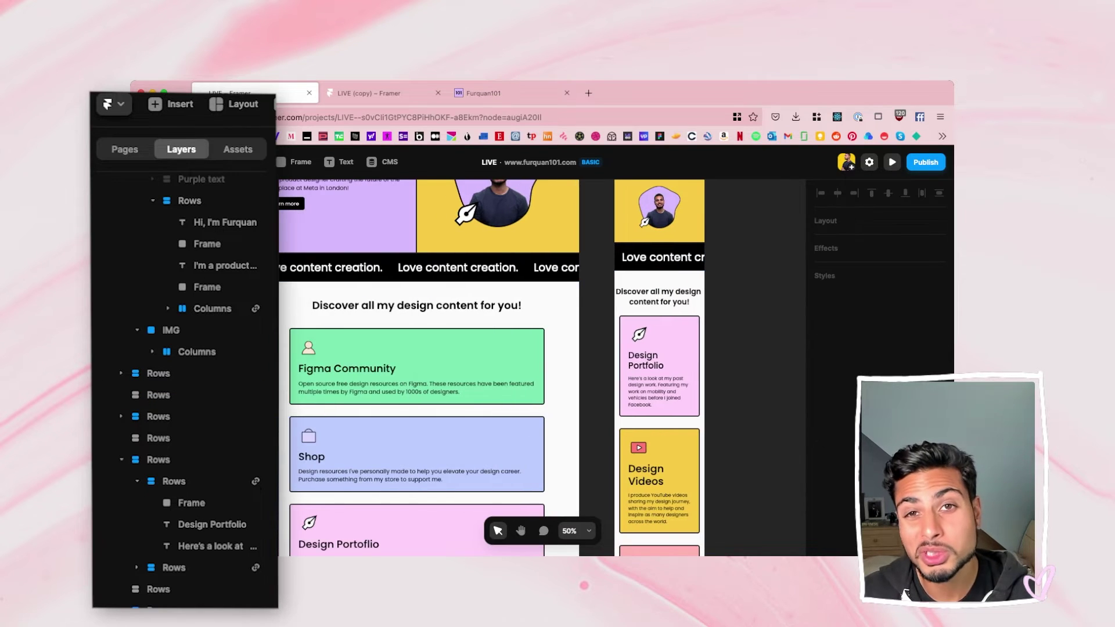
scroll(494, 366, "left", 15)
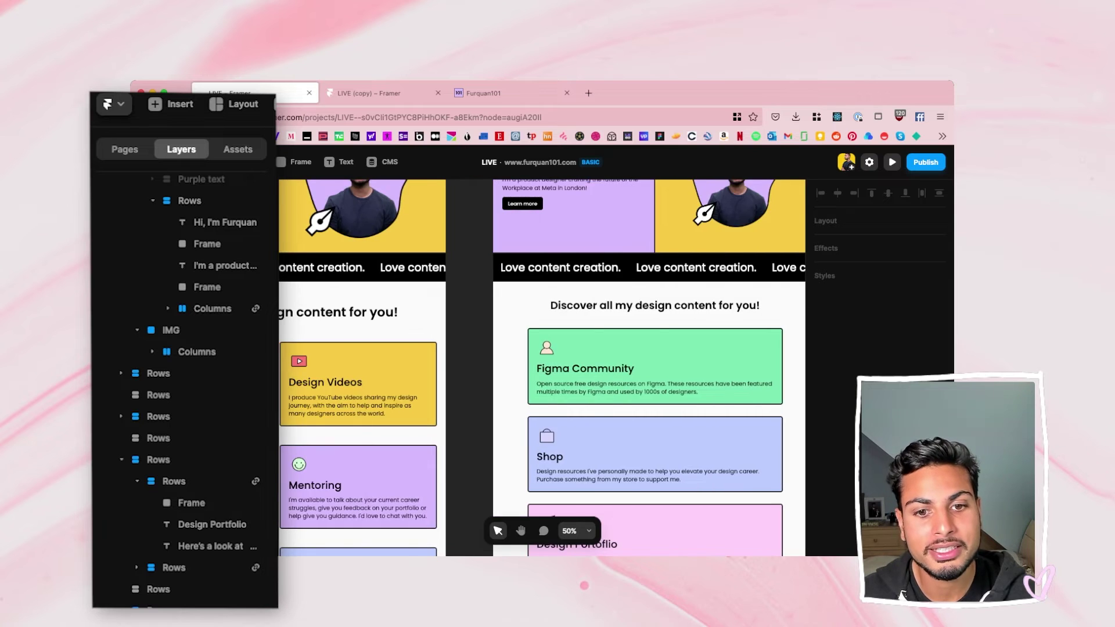
scroll(543, 366, "down", 5)
scroll(543, 365, "left", 2)
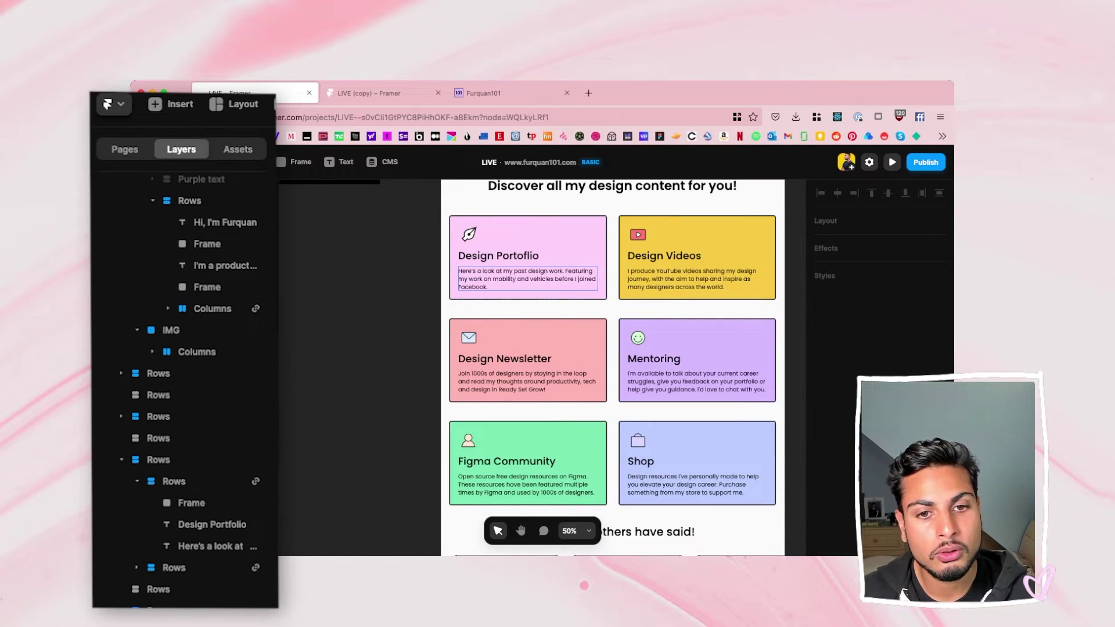
left_click(526, 278)
left_click(545, 293)
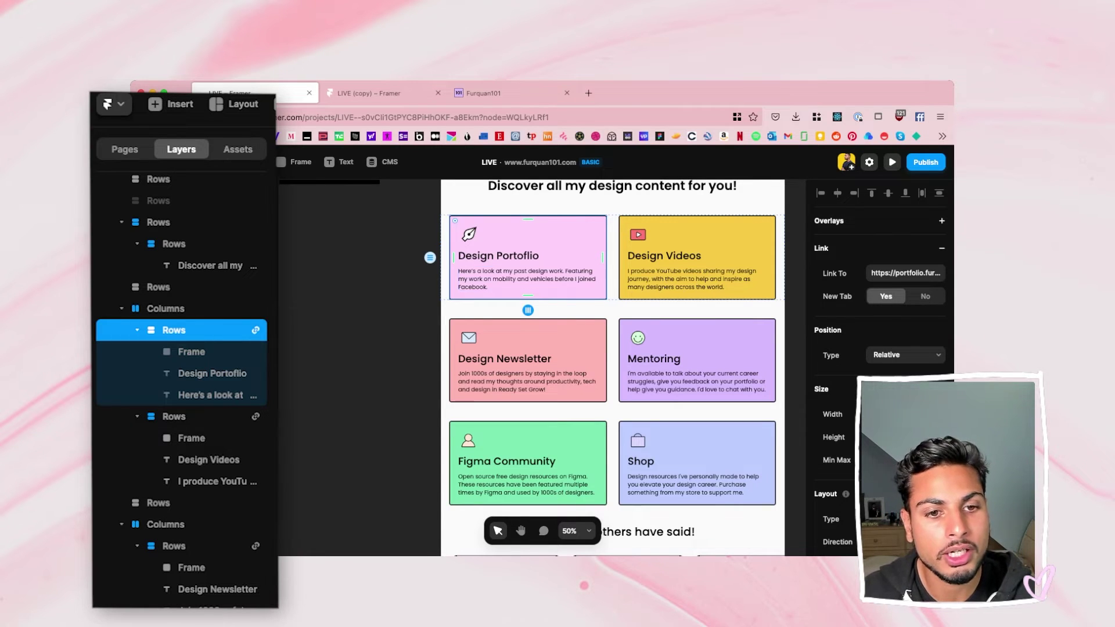
key("Escape")
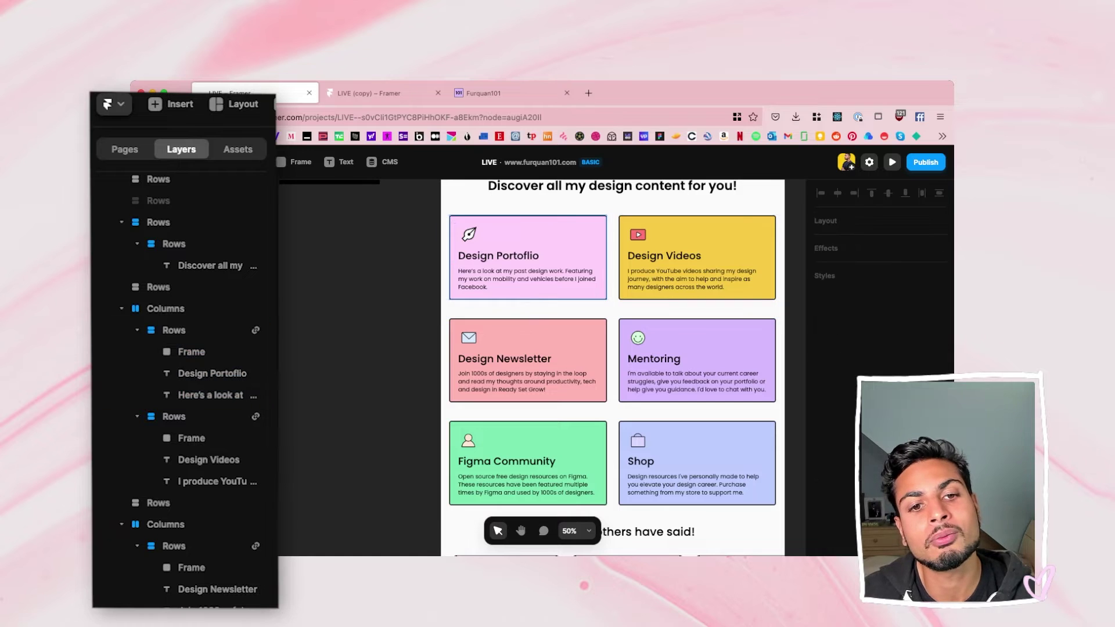
left_click(527, 257)
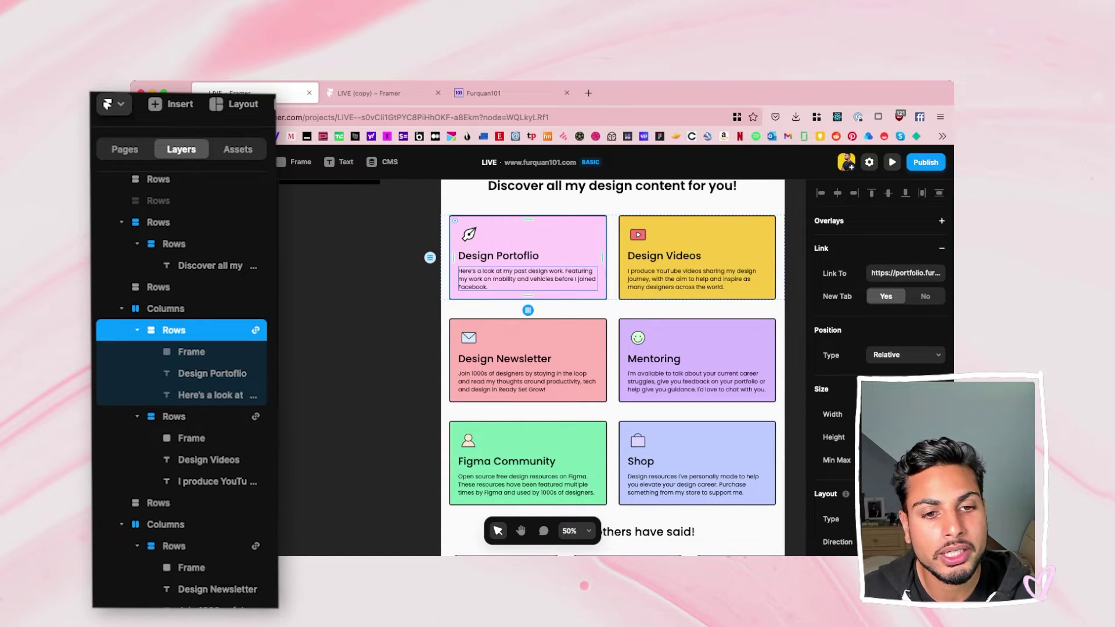
Place a copy of the pink "Design Portoflio" card on the empty canvas beside the Desktop breakpoint.
left_click(612, 257)
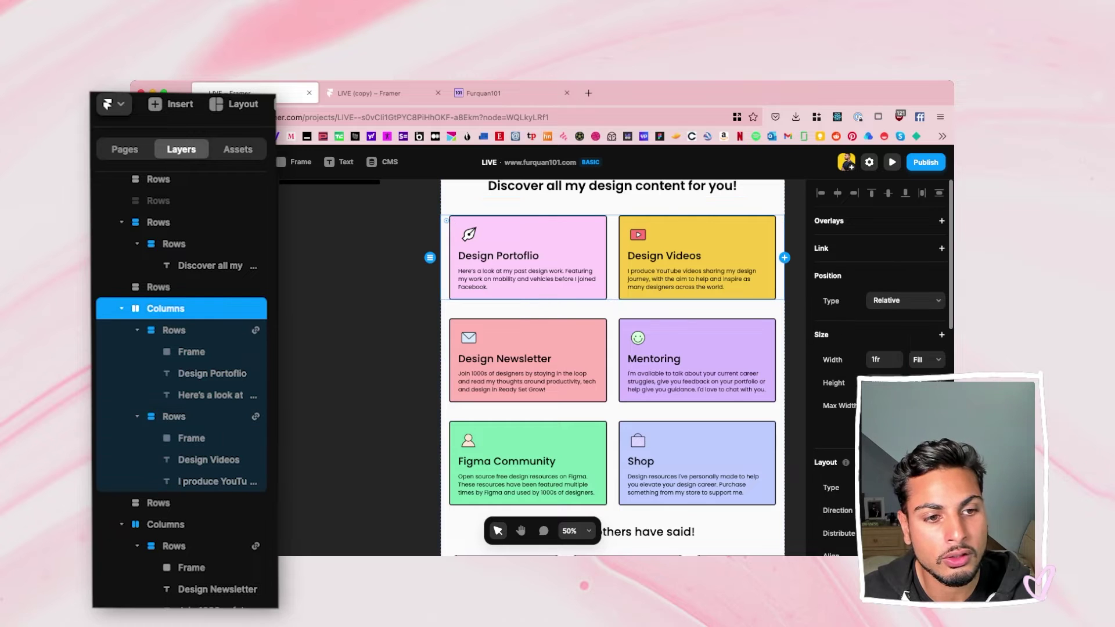
left_click(528, 257)
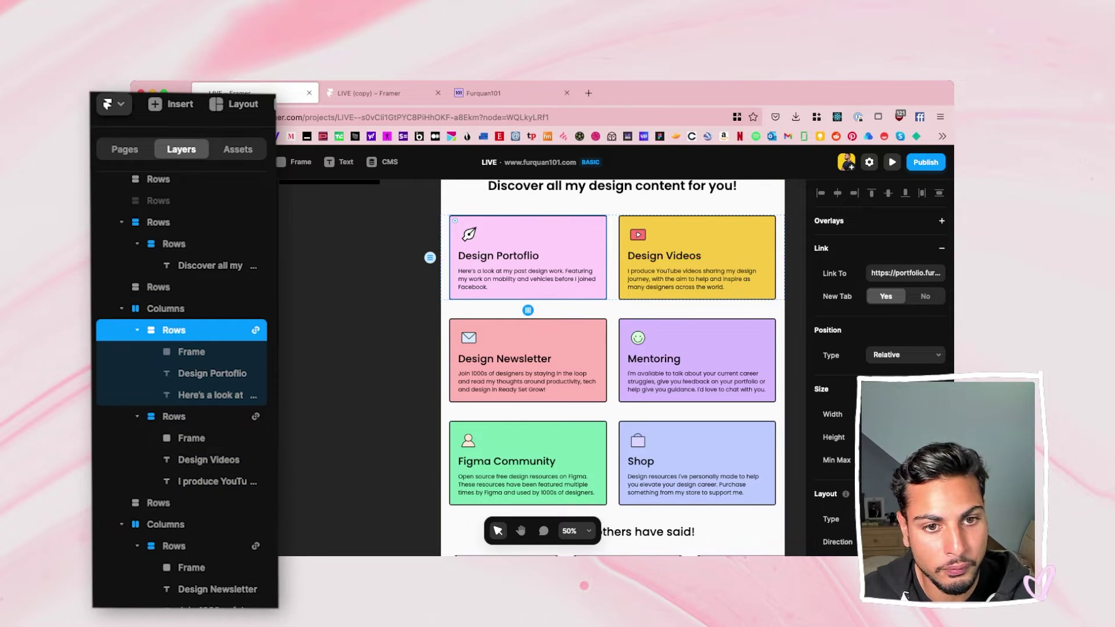
left_click_drag(527, 257, 355, 308)
scroll(355, 308, "left", 3)
Inspect the copied card's icon, heading, description and stack layout settings, and move the copy slightly farther from the Desktop breakpoint.
double_click(428, 329)
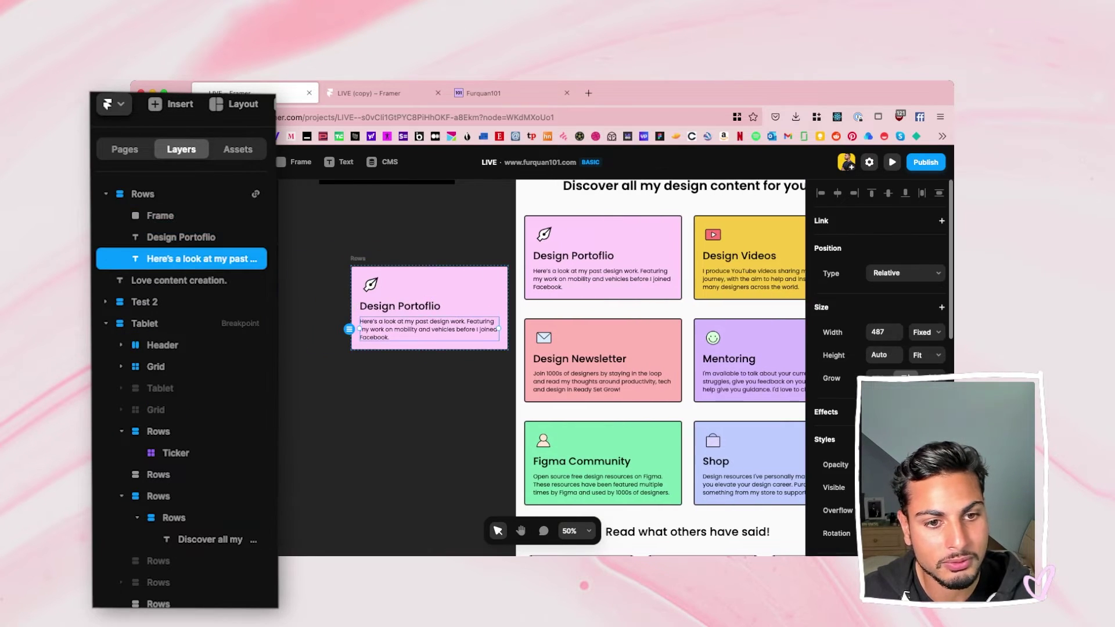
left_click(399, 306, "shift")
left_click(370, 284, "shift")
key("Escape")
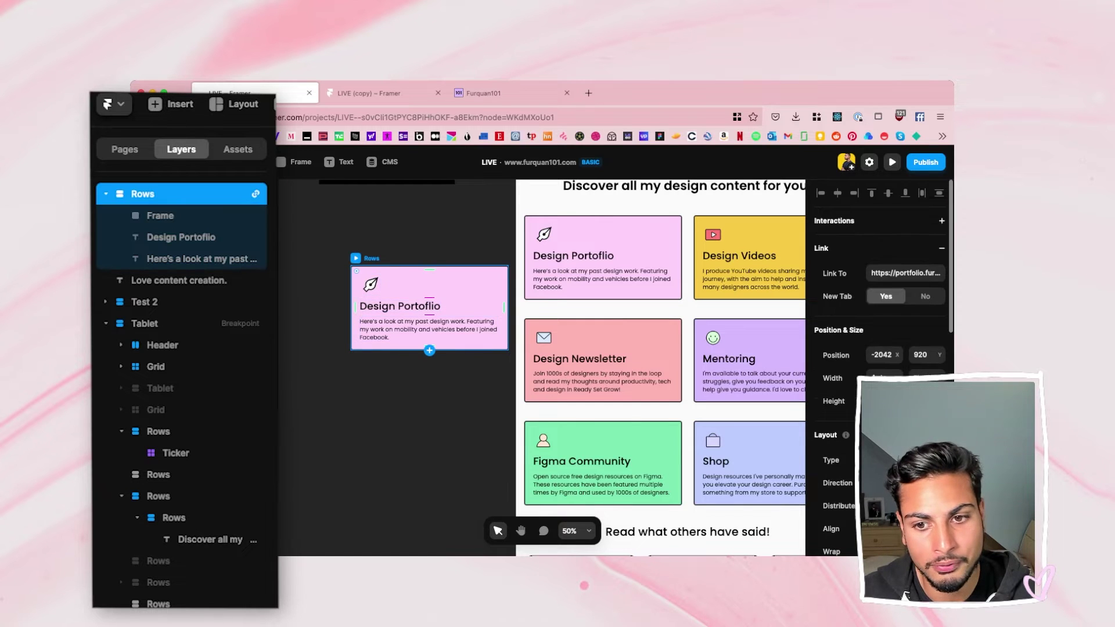
scroll(878, 302, "down", 3)
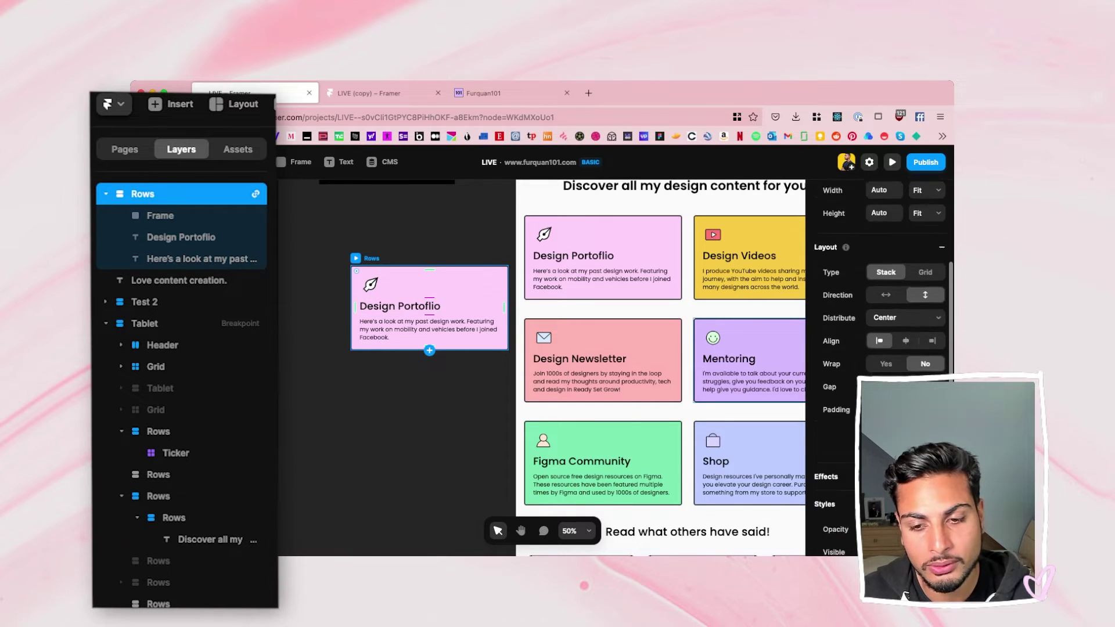
left_click(429, 329)
key("shift+Up")
key("shift+Up")
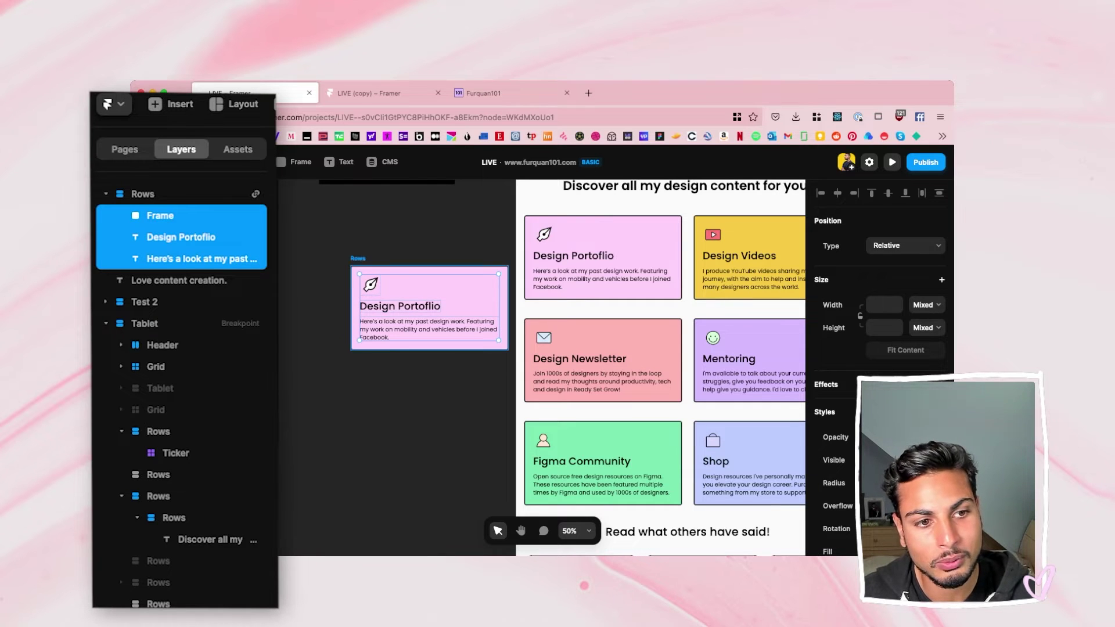
key("Escape")
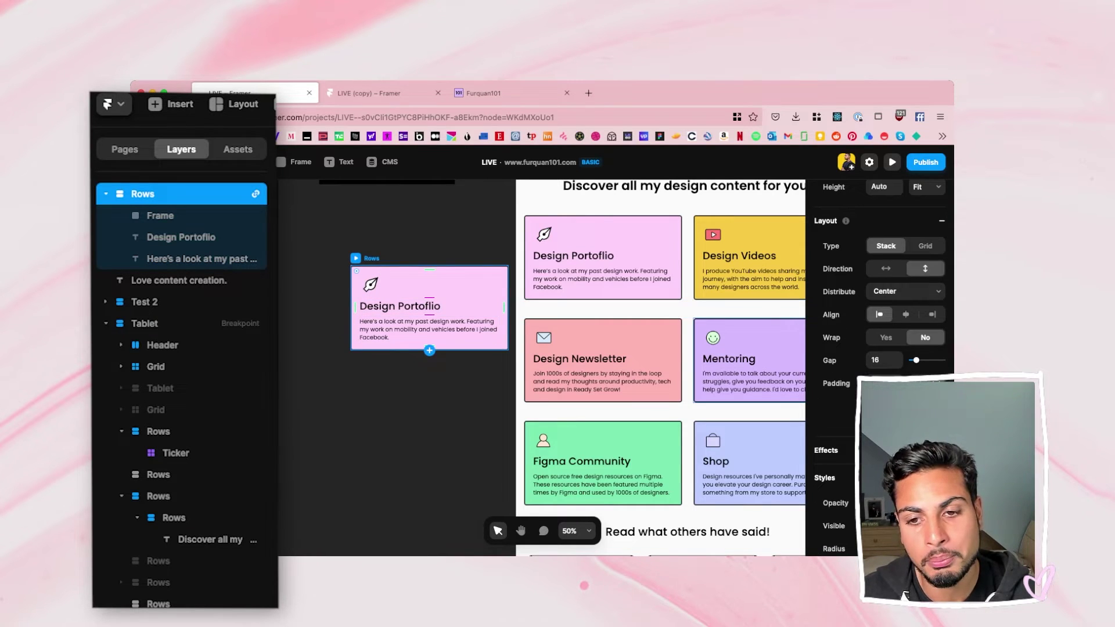
key("Escape")
left_click_drag(429, 307, 407, 310)
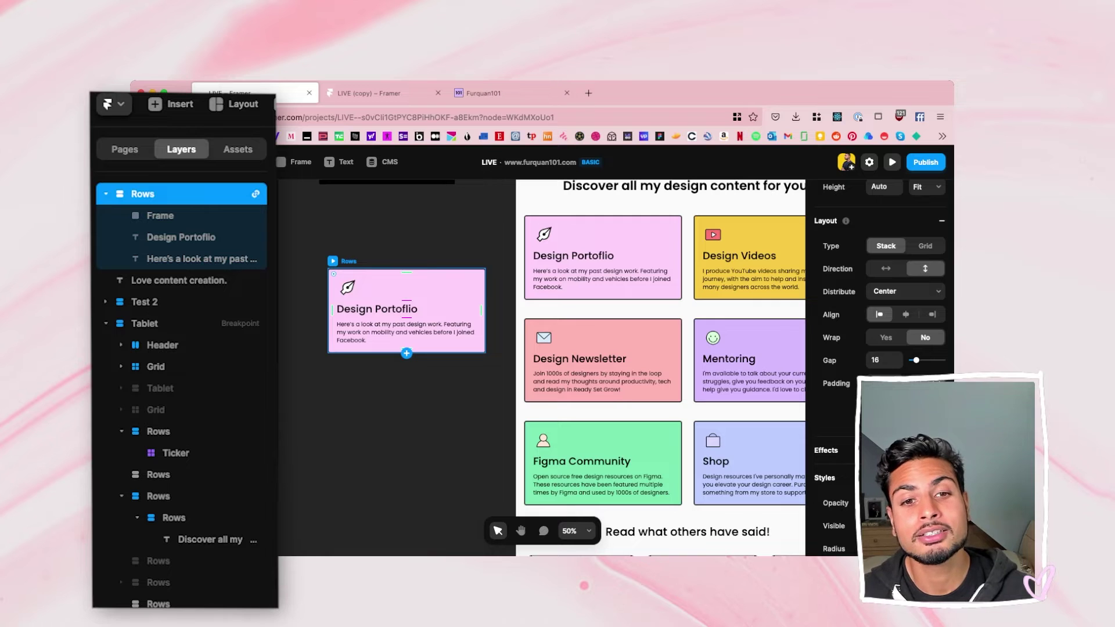
Examine the link targets of the "Design Portoflio" and "Design Videos" cards in the Desktop breakpoint.
left_click(603, 258)
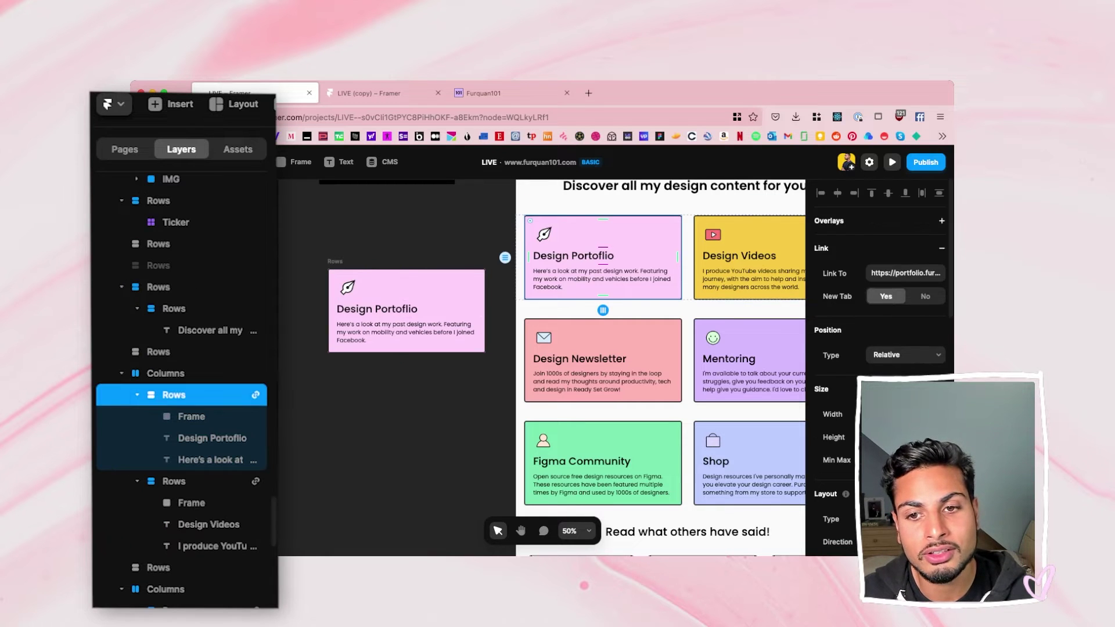
left_click(905, 273)
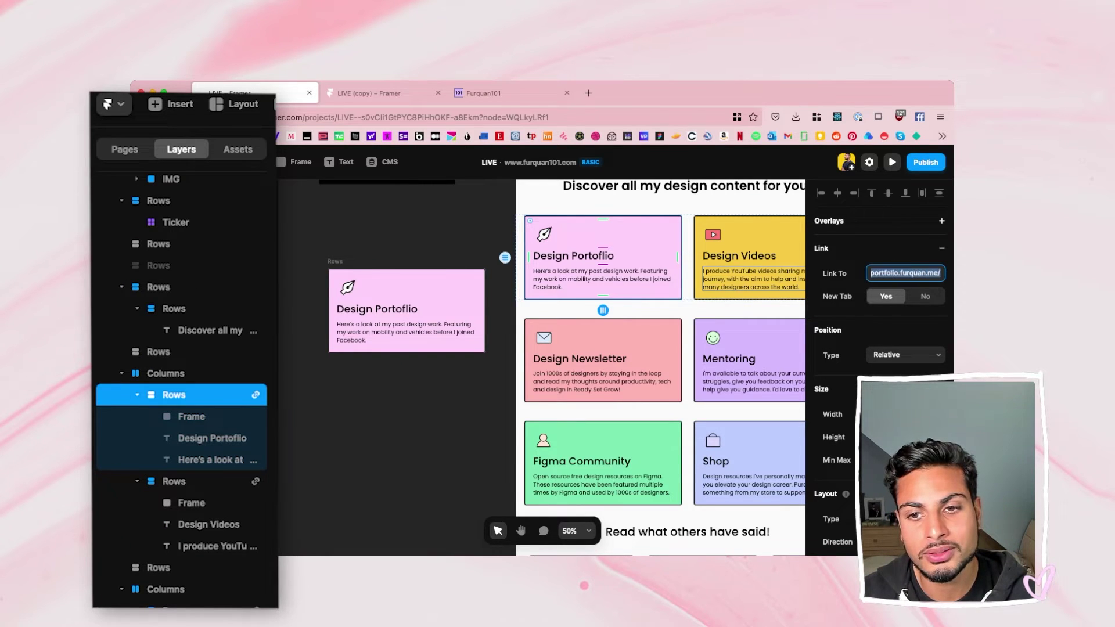
left_click(749, 257)
scroll(660, 368, "right", 2)
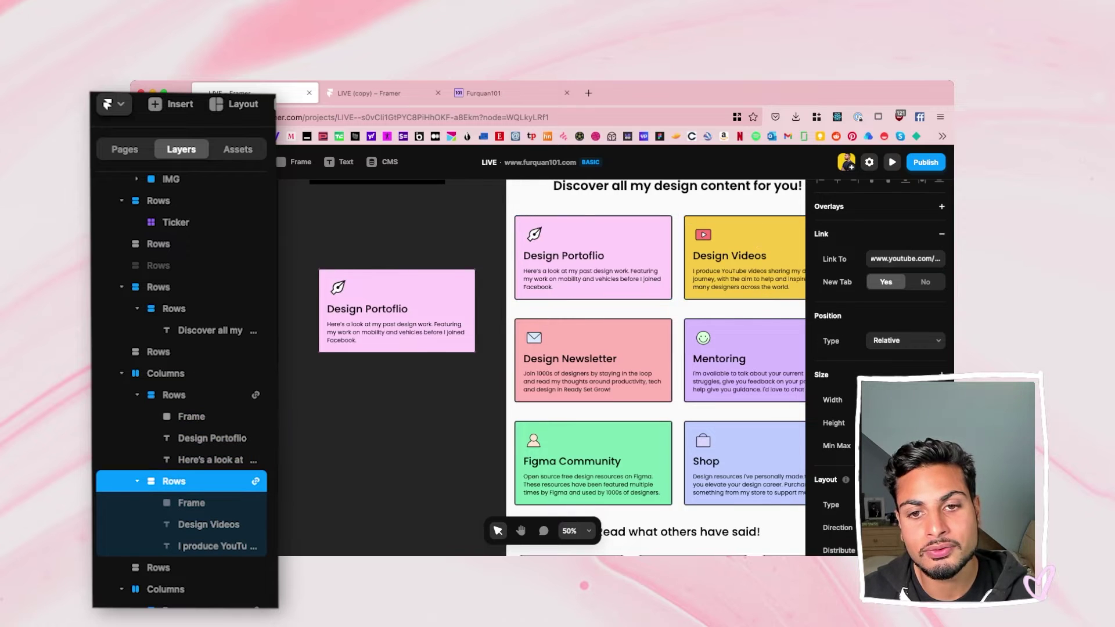
left_click(904, 258)
double_click(879, 259)
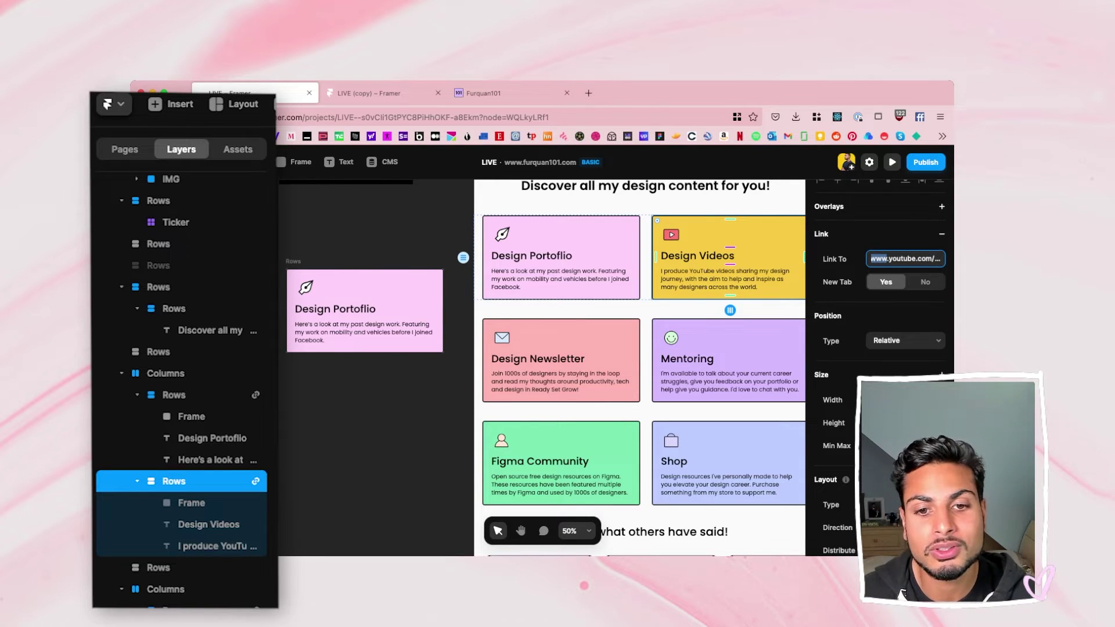
left_click(561, 360)
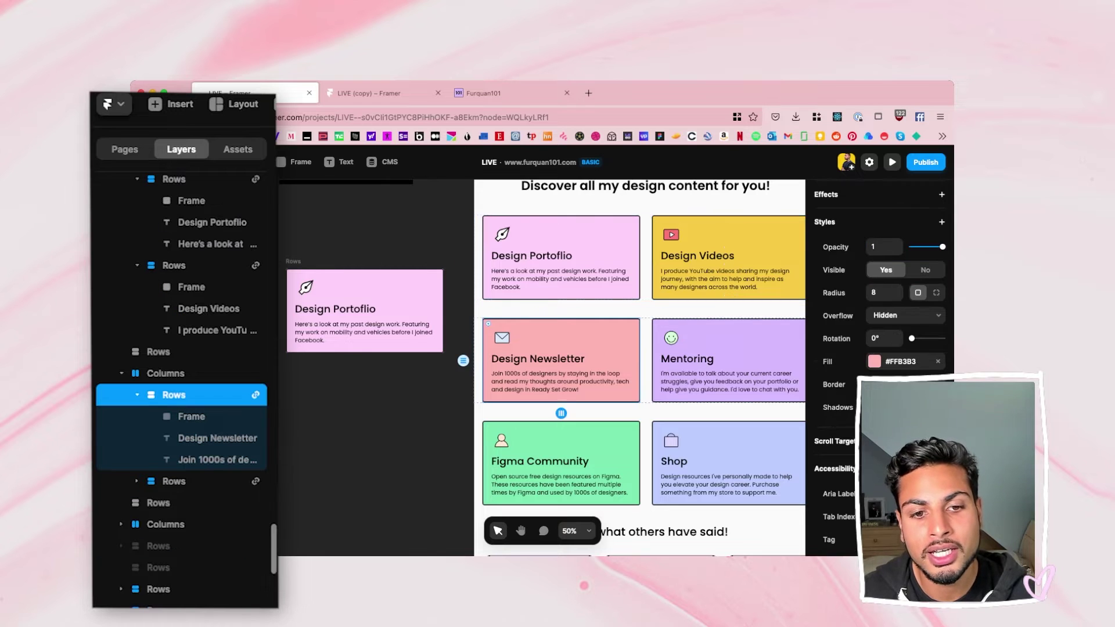
Examine how the description, heading and icon frame are nested inside the copied "Design Portoflio" card.
scroll(561, 360, "left", 3)
left_click(455, 331)
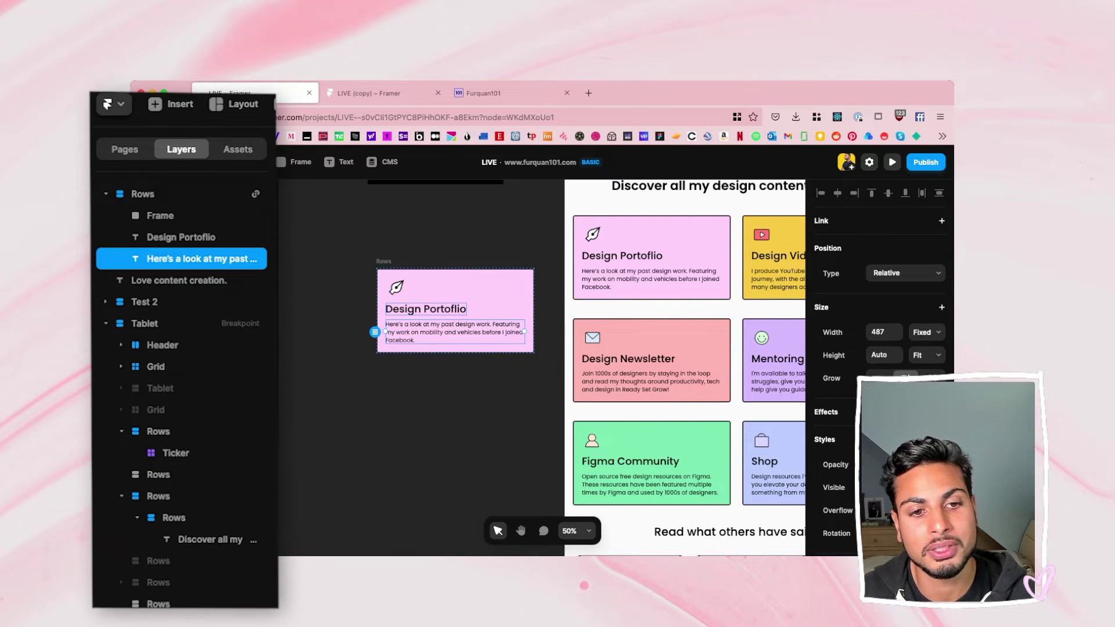
left_click(441, 309)
left_click(455, 293)
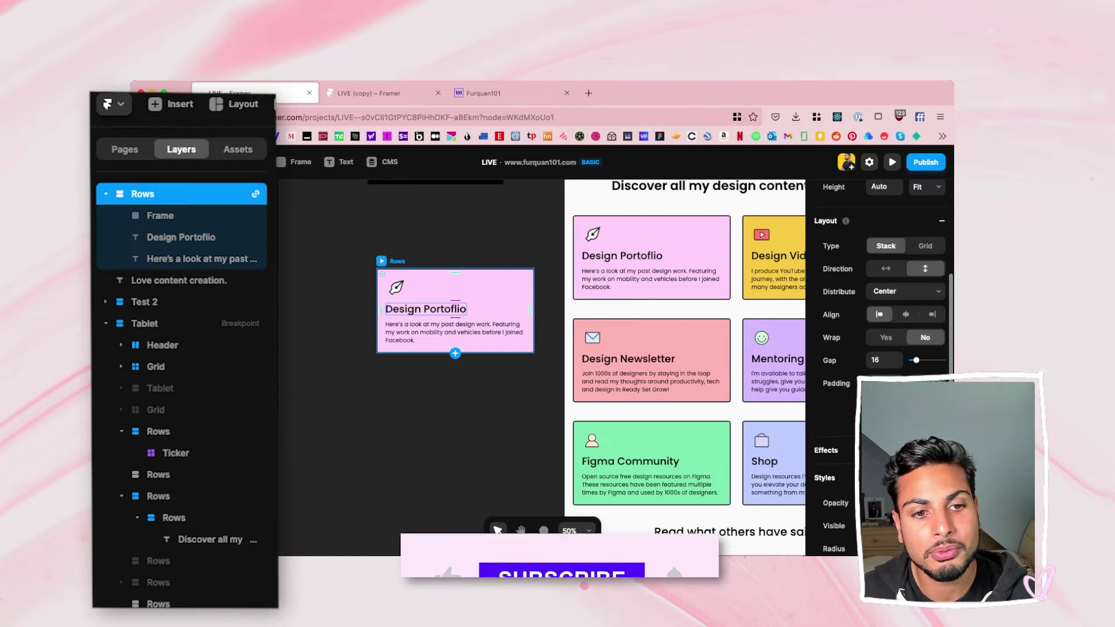
left_click(453, 308)
left_click(455, 331)
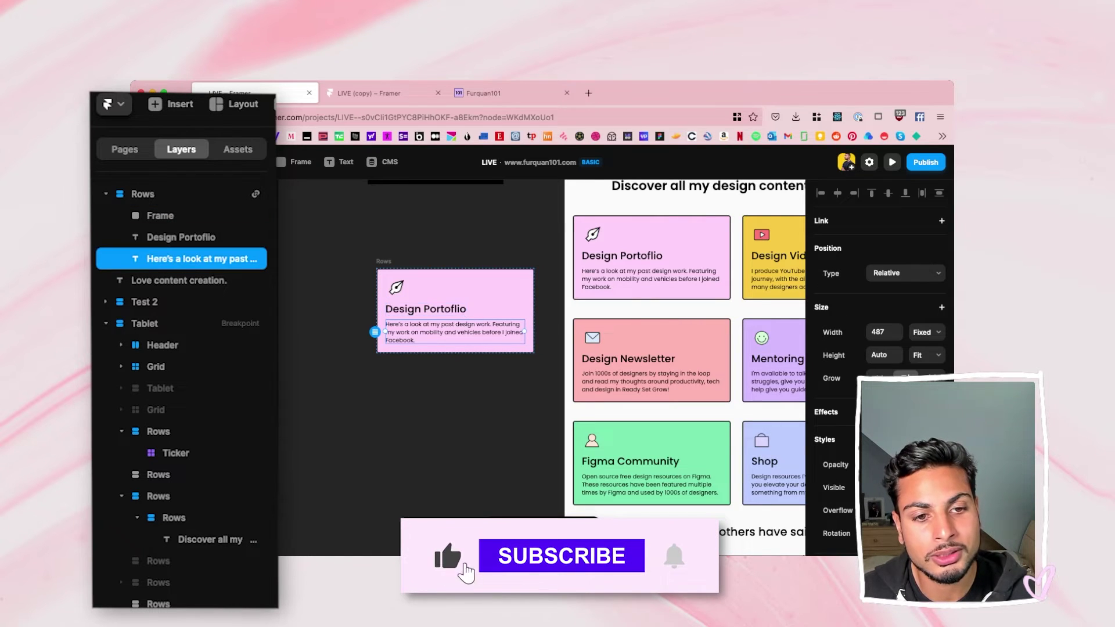
left_click(425, 308, "shift")
left_click(397, 287, "shift")
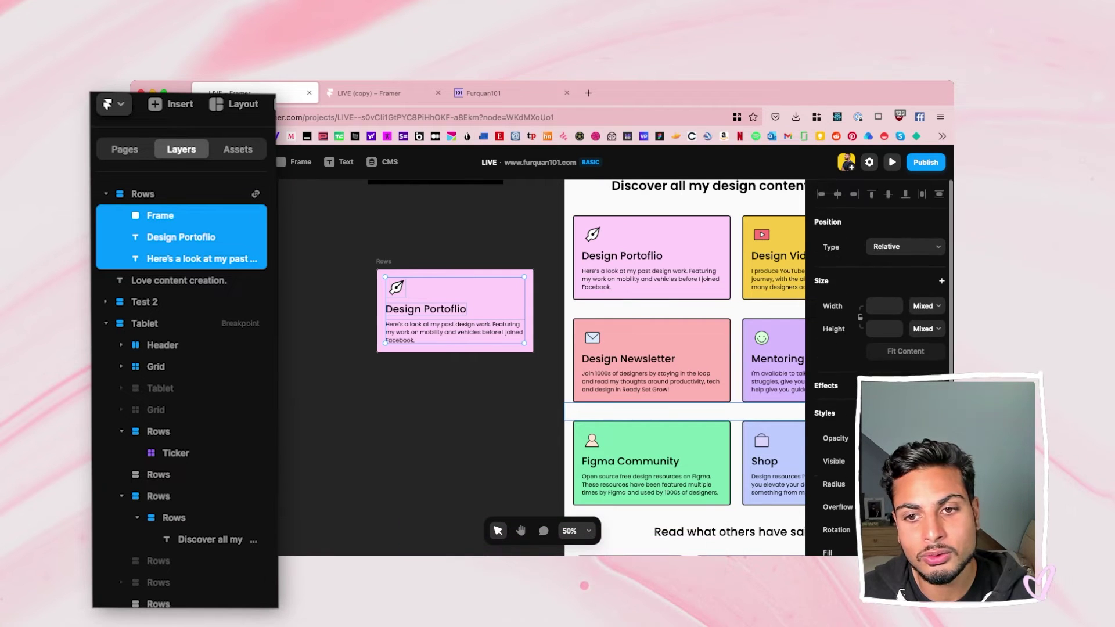
Check the style settings of the copied card and the image fill and size of its pen icon frame.
left_click(384, 262)
scroll(880, 349, "down", 4)
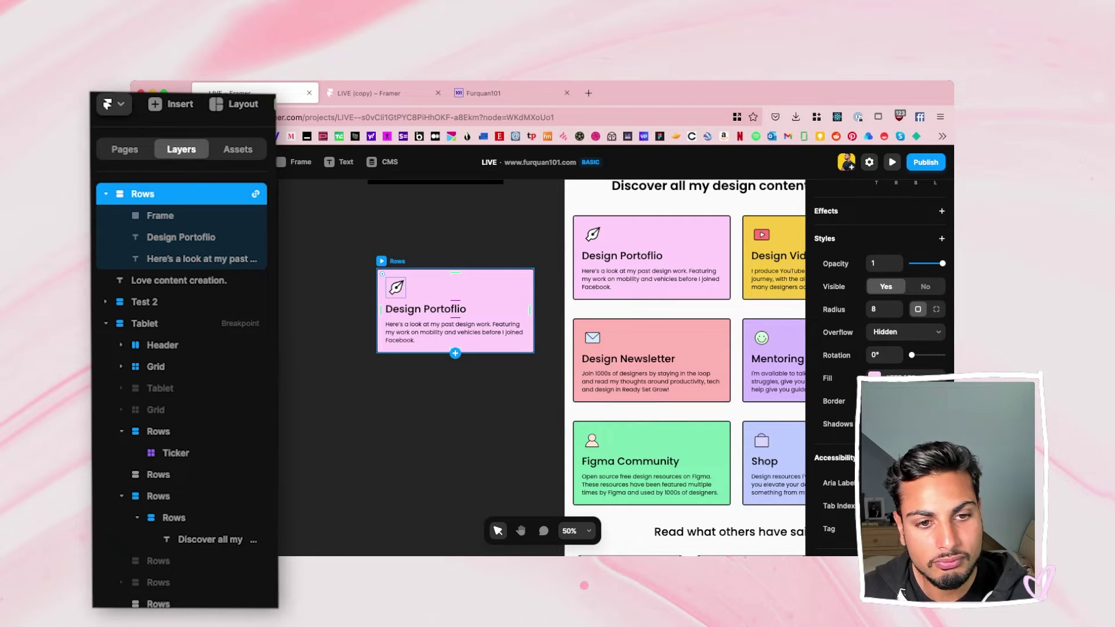
left_click(396, 288)
scroll(876, 348, "down", 6)
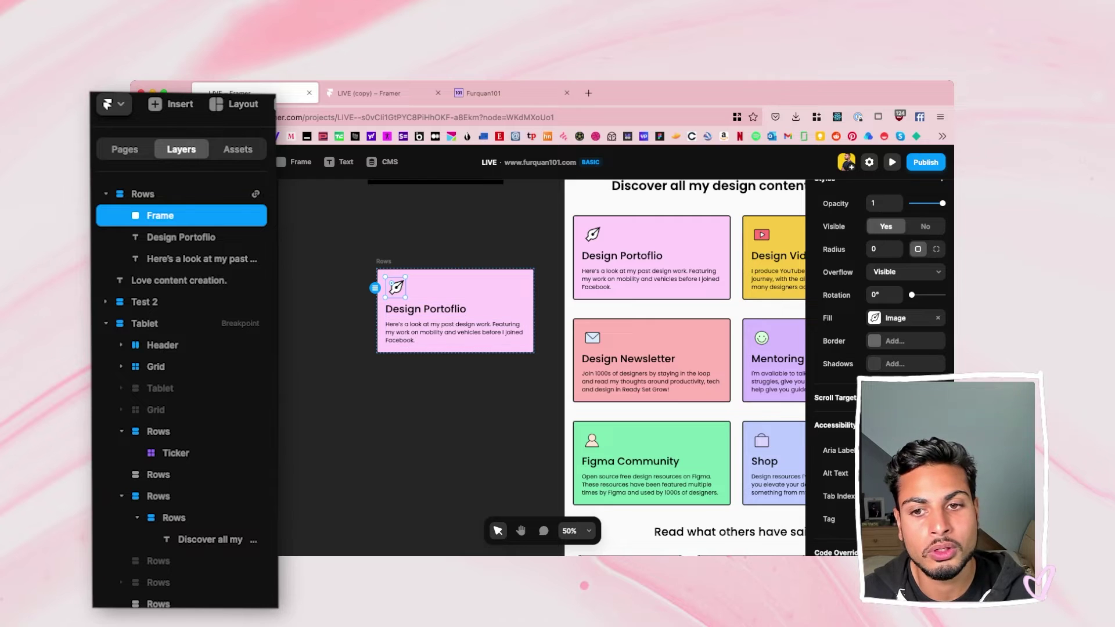
scroll(876, 290, "up", 10)
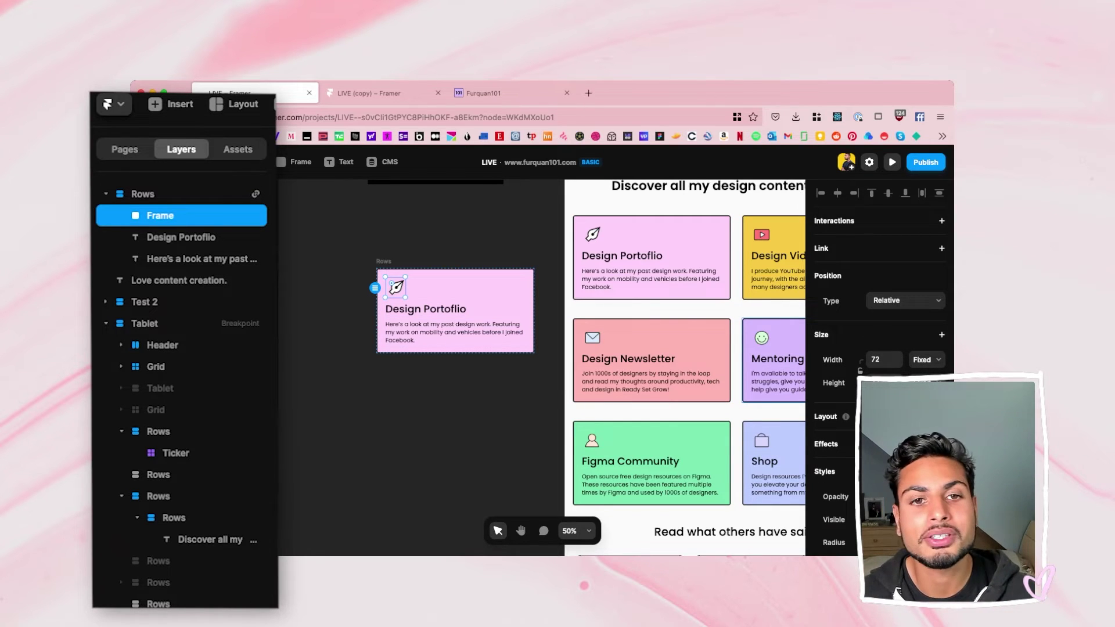
Open the component behind Testimonial 1 and compare the name rows of its Company and Person variants.
scroll(564, 366, "right", 5)
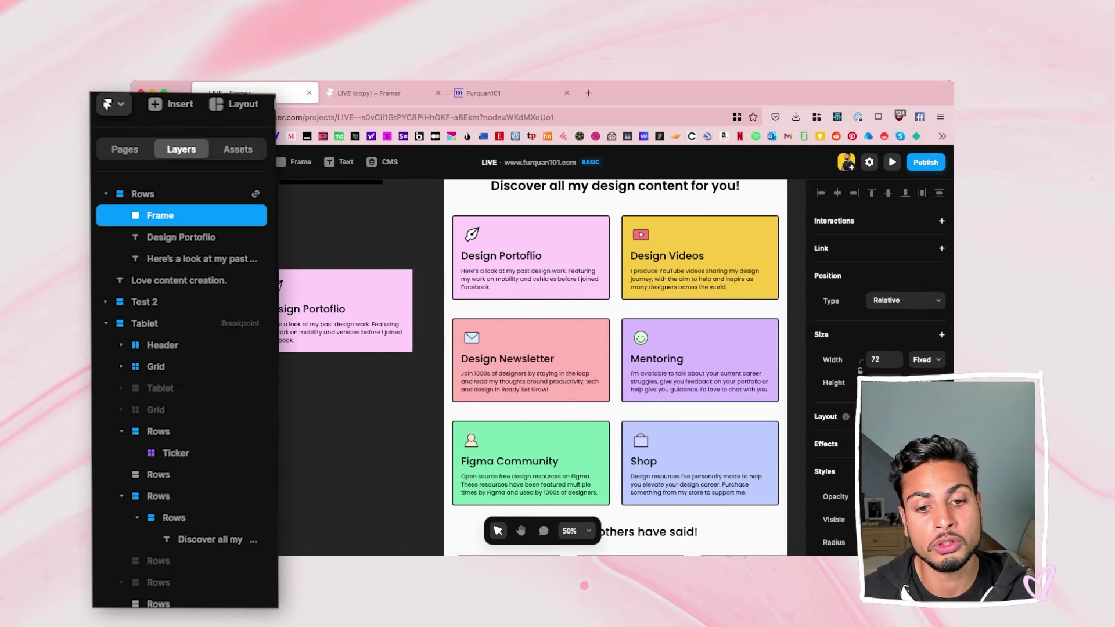
scroll(609, 366, "down", 8)
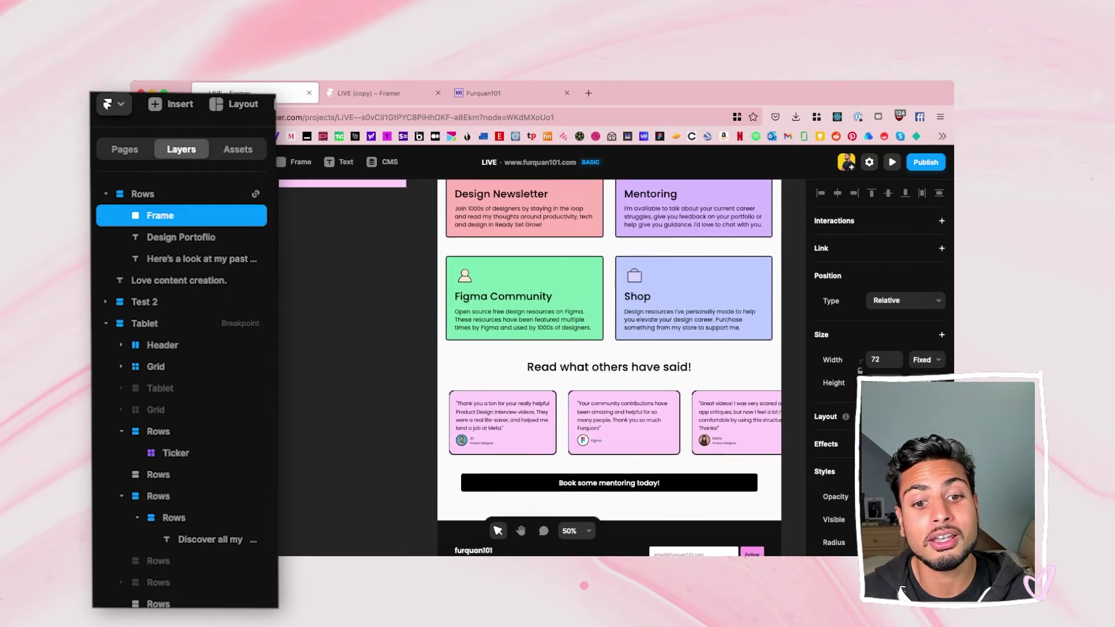
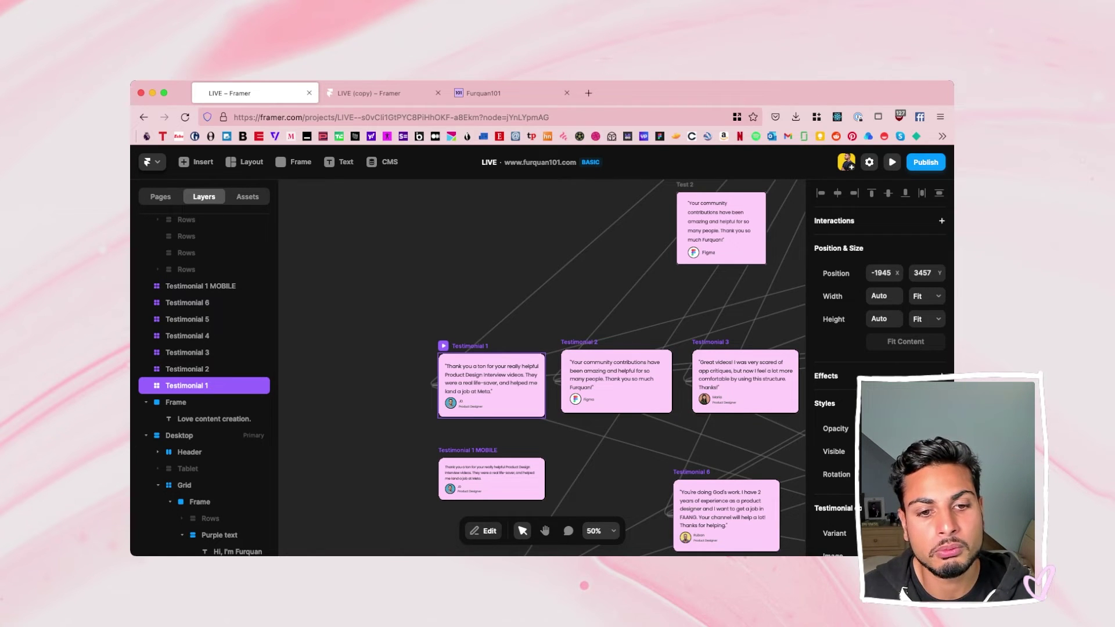
key("Return")
scroll(542, 368, "left", 3)
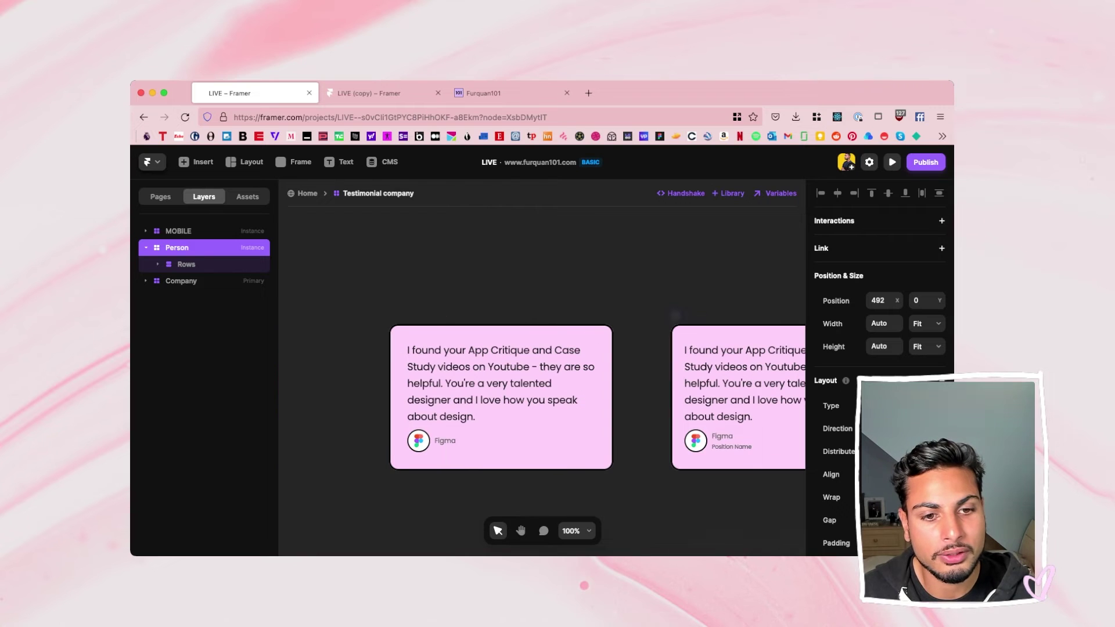
left_click(542, 367)
scroll(542, 367, "right", 3)
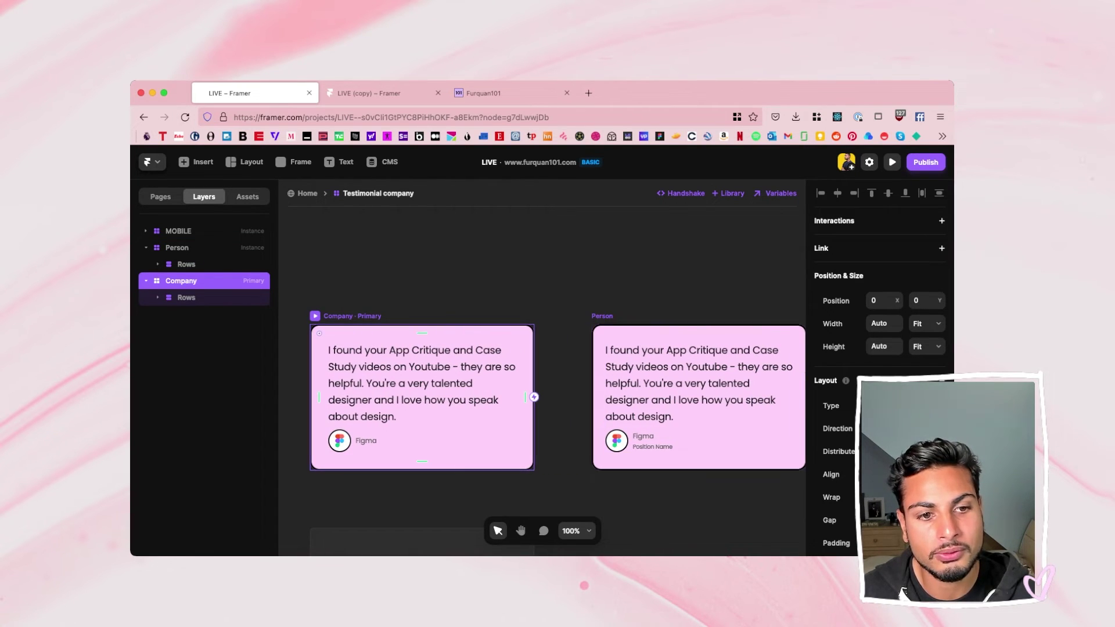
left_click(434, 440, "super")
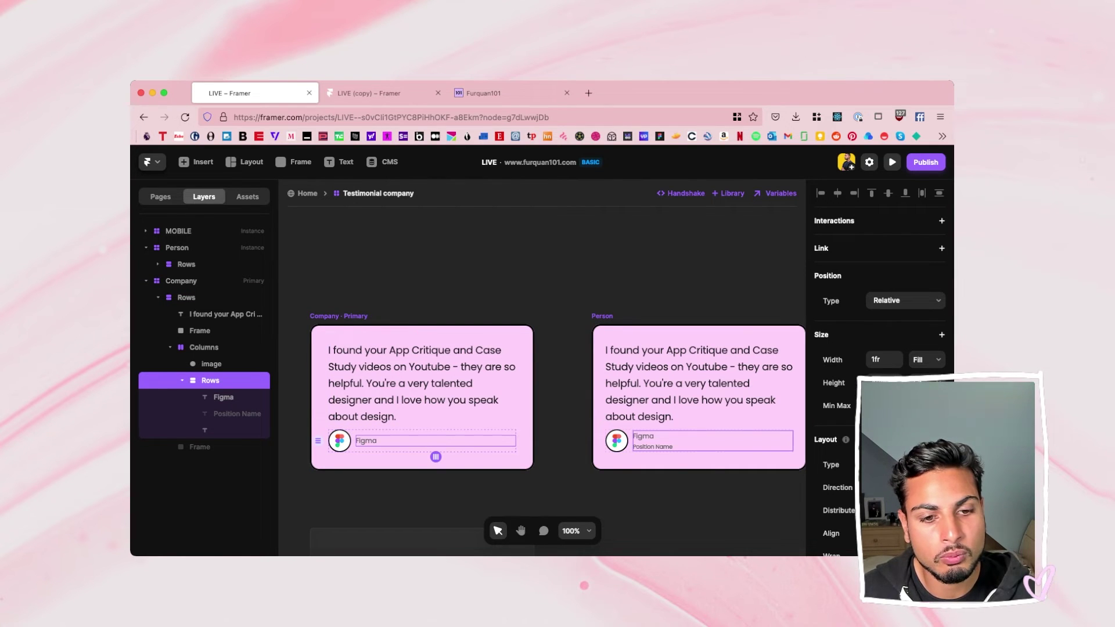
left_click(712, 441, "super")
scroll(542, 397, "right", 4)
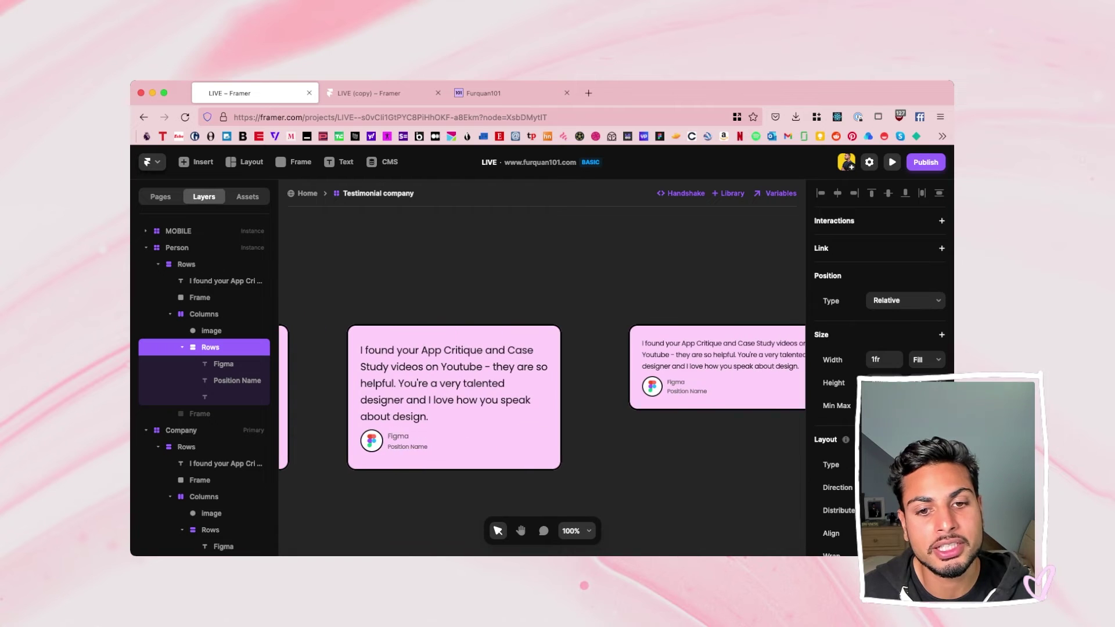
scroll(542, 396, "left", 4)
scroll(542, 396, "left", 3)
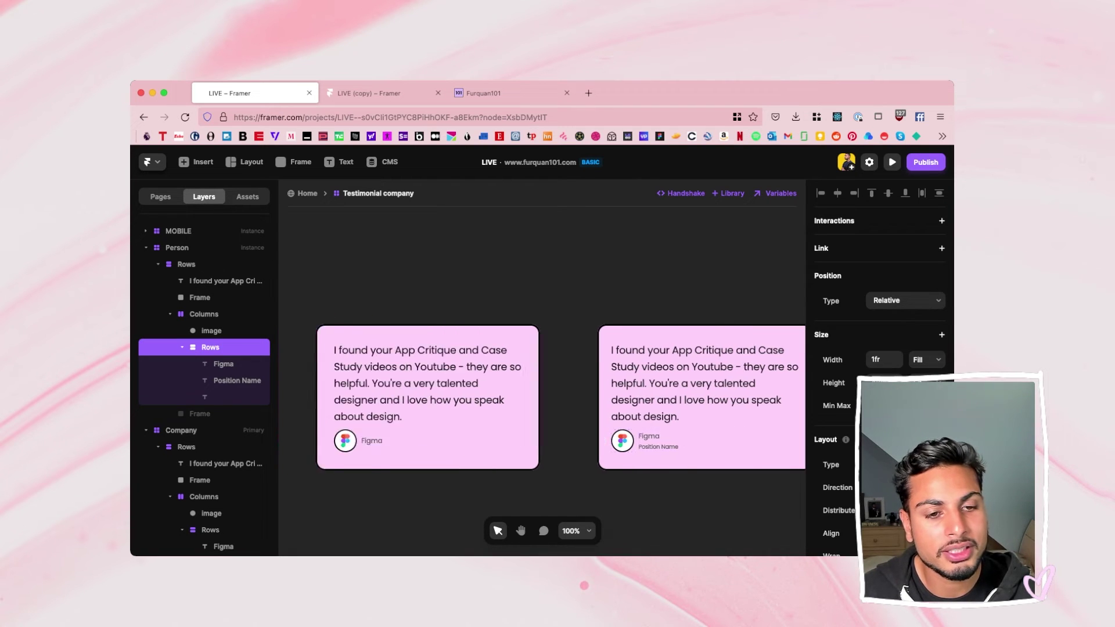
Set the primary Company variant's fill to a fully saturated magenta and return to the page's testimonial cards.
left_click(492, 397)
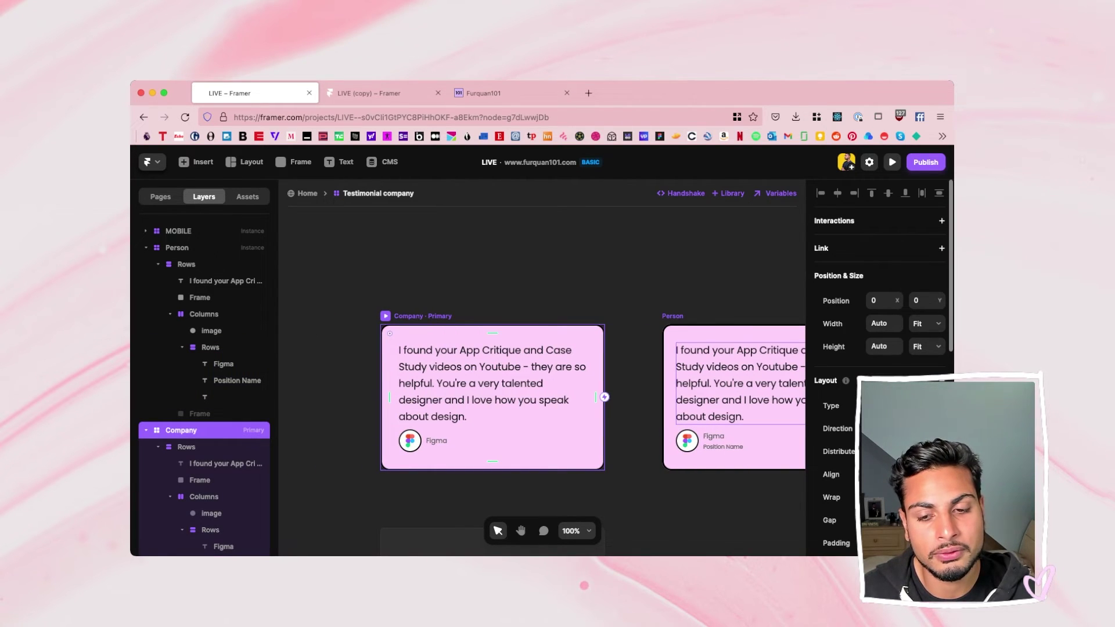
scroll(877, 349, "down", 10)
left_click(874, 364)
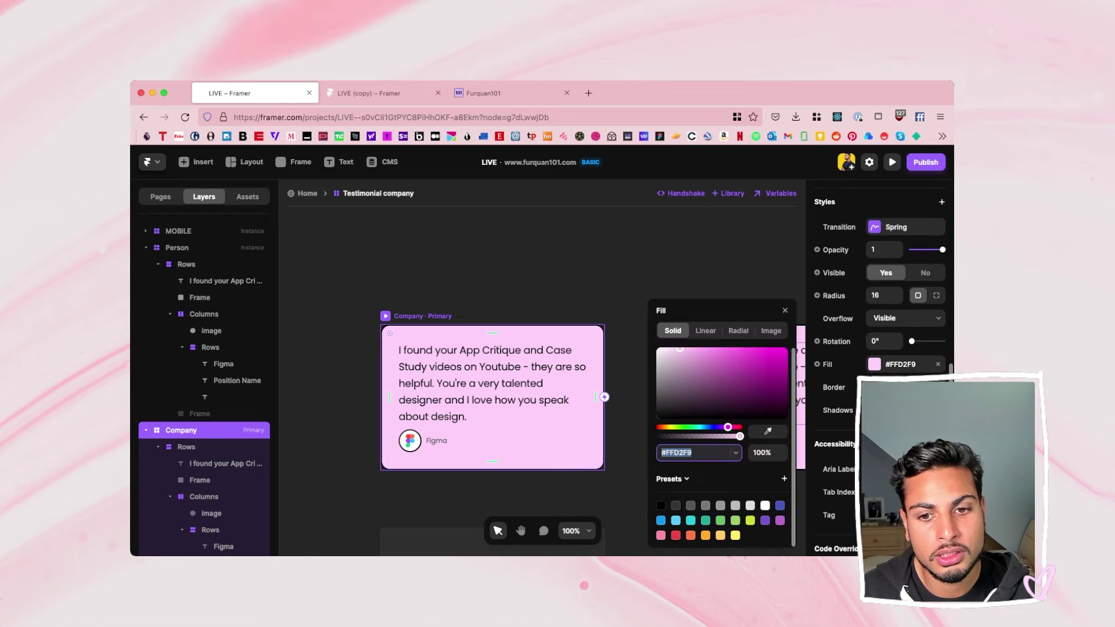
left_click_drag(774, 363, 788, 347)
left_click(601, 229)
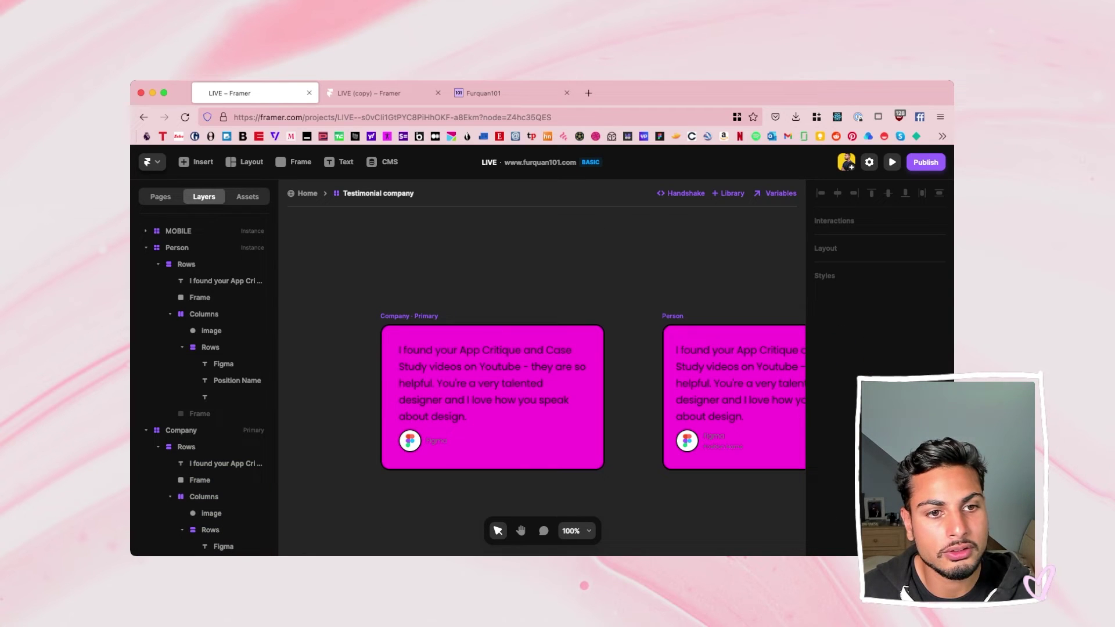
key("Escape")
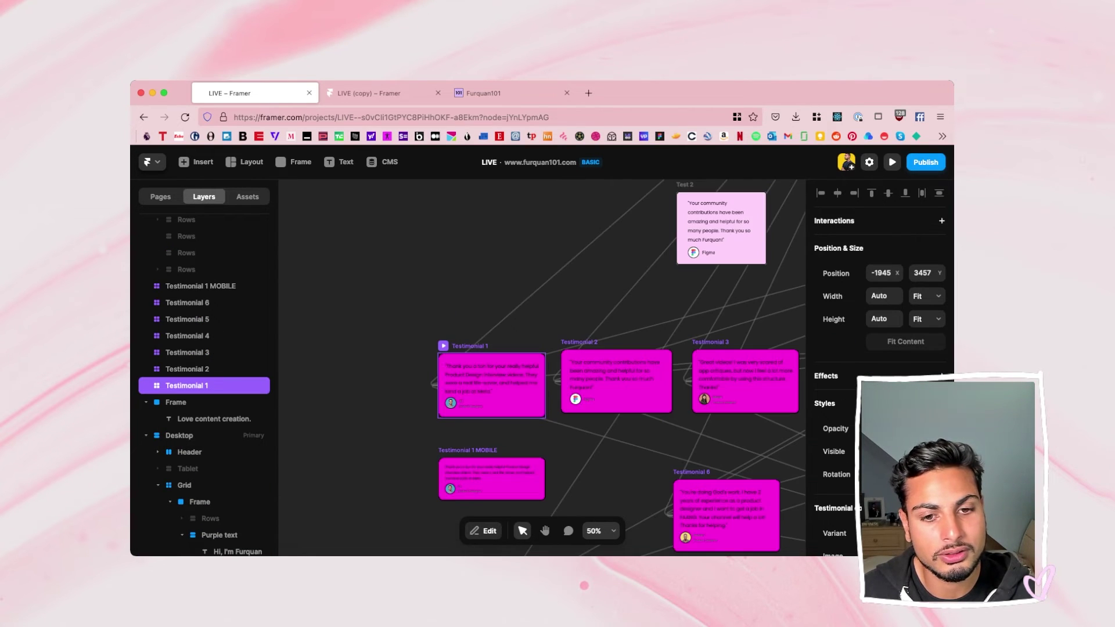
scroll(542, 367, "right", 1)
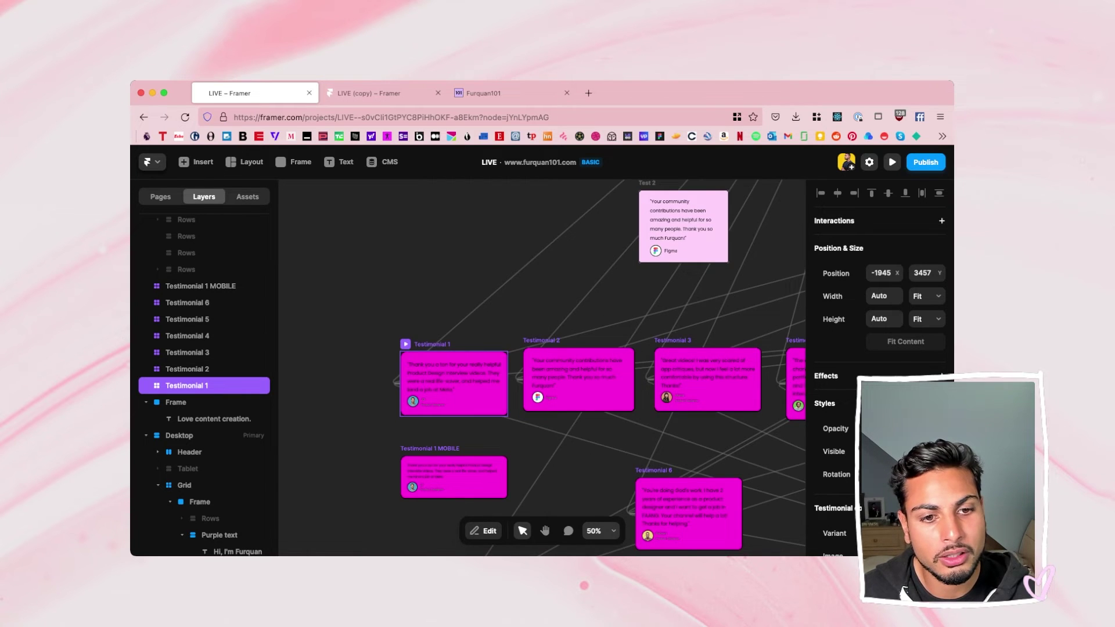
Undo the magenta fill in the Testimonial company component and return to the page.
key("Return")
key("super+z")
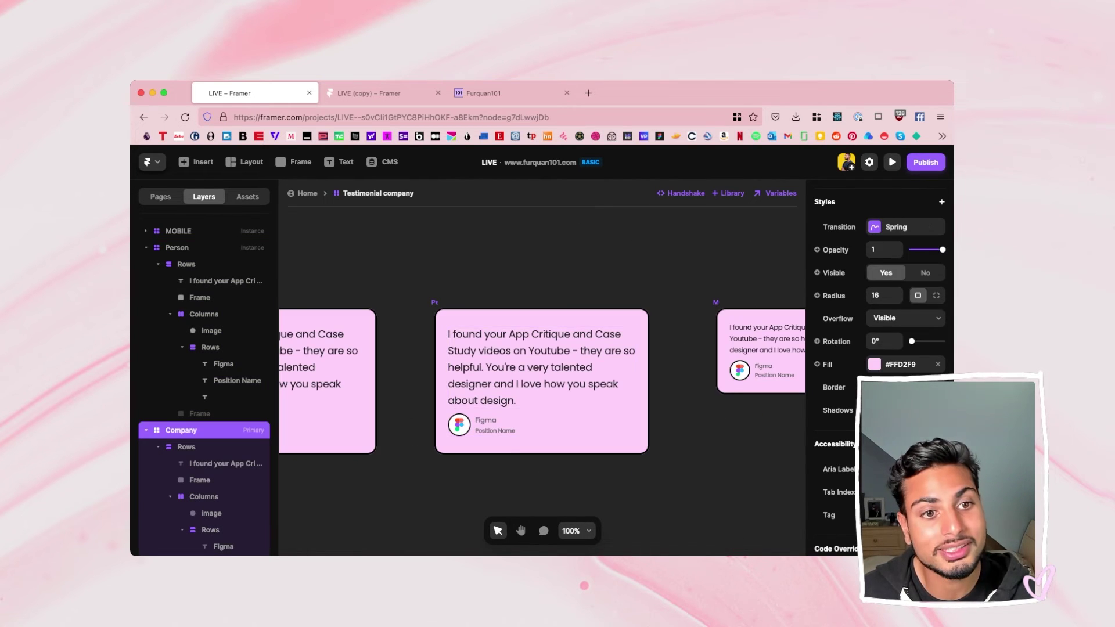
key("Escape")
key("Escape")
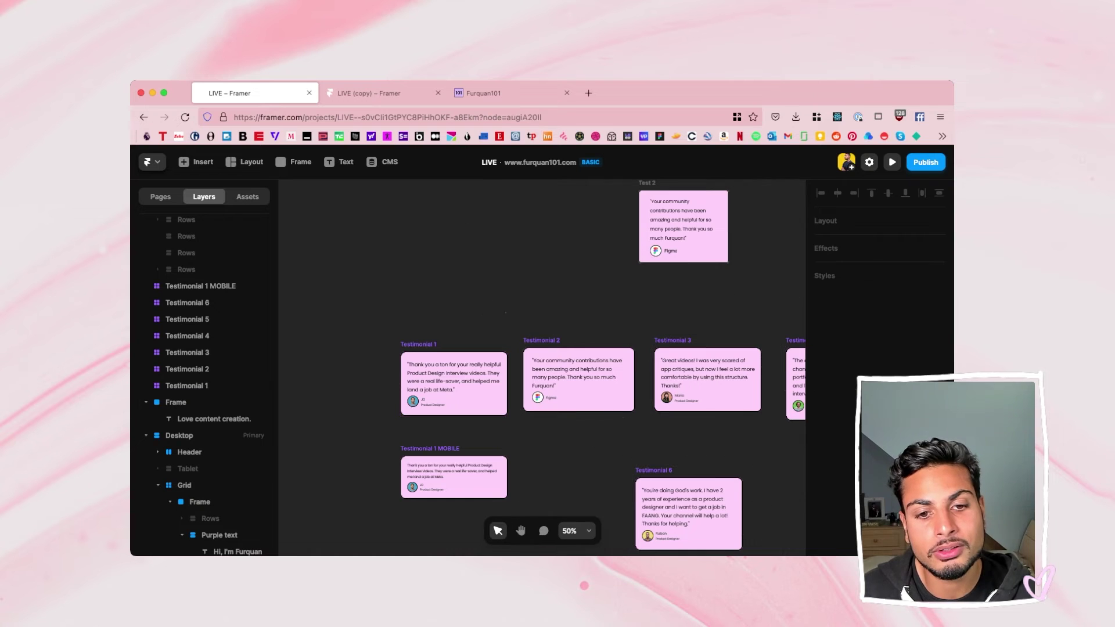
Look over the Desktop page's content cards, testimonials row, mentoring button and footer.
scroll(542, 367, "right", 3)
scroll(541, 367, "left", 2)
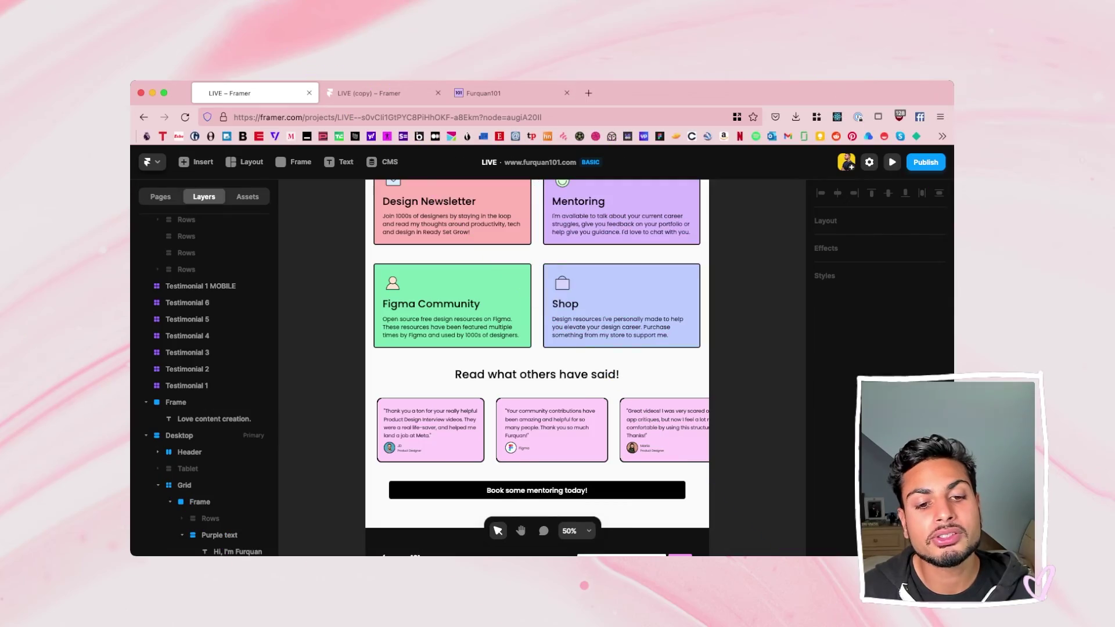
scroll(537, 366, "down", 3)
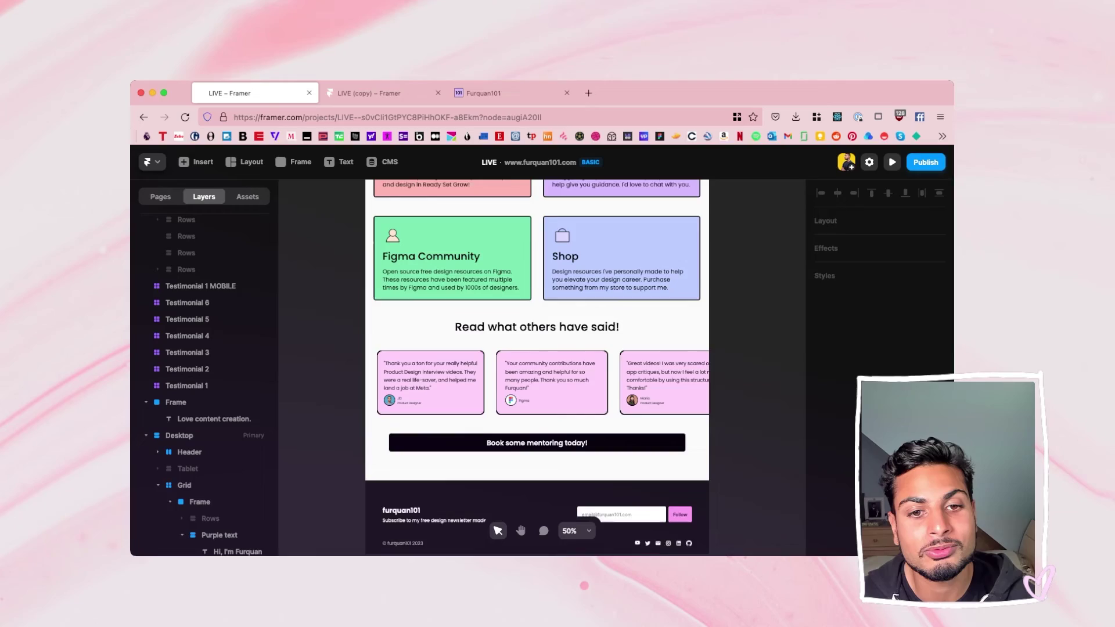
scroll(506, 366, "up", 5)
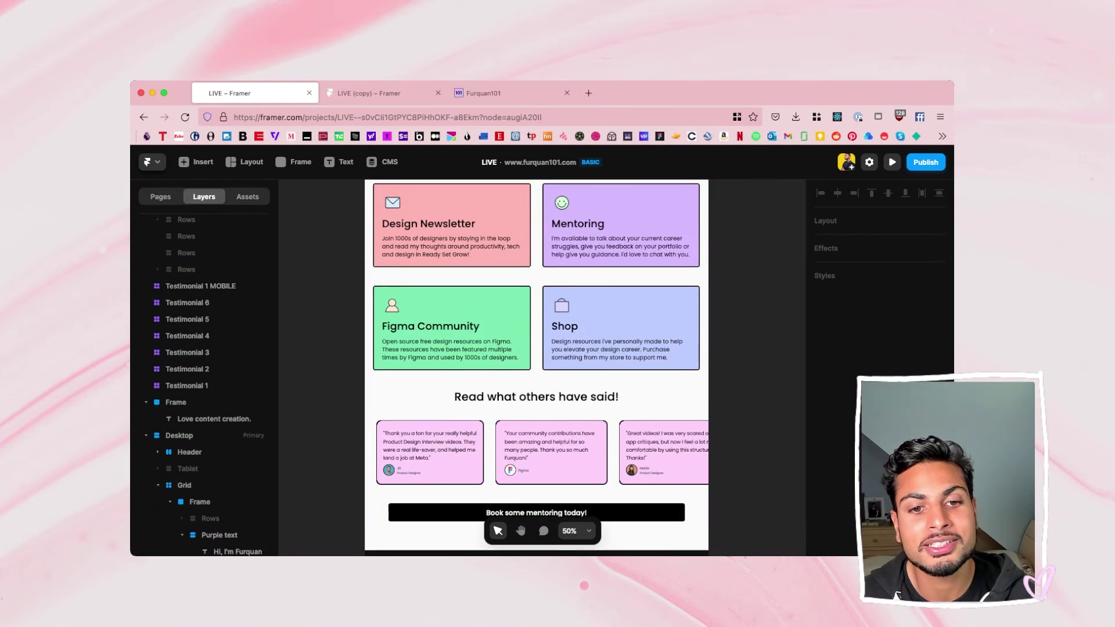
scroll(512, 366, "down", 4)
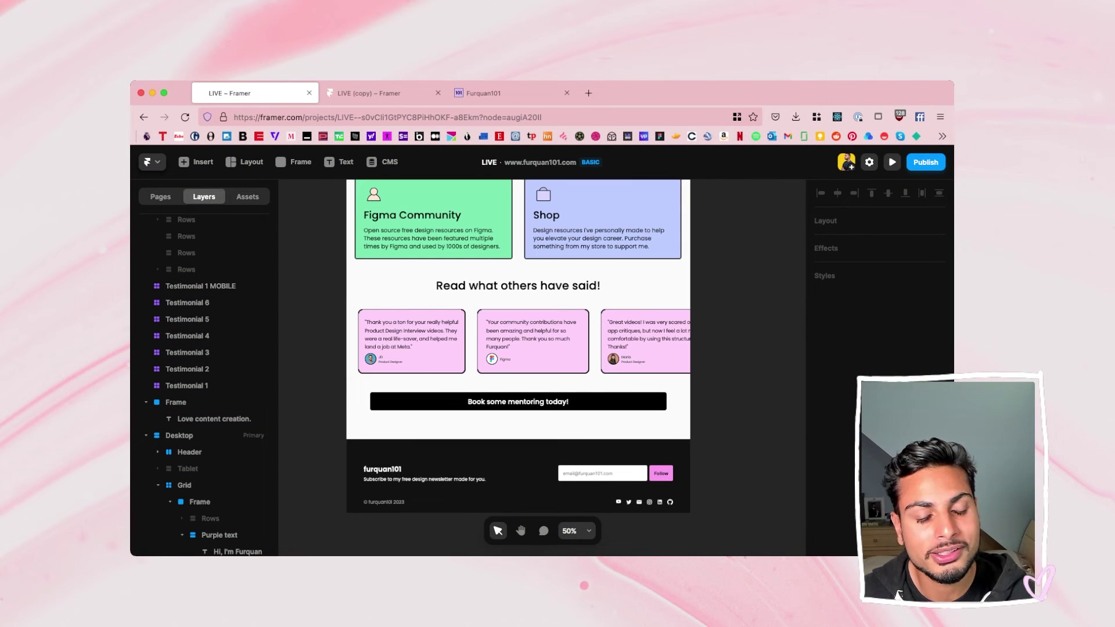
Select the Desktop breakpoint and compare its layout with the Tablet and Phone breakpoints side by side.
left_click(179, 435)
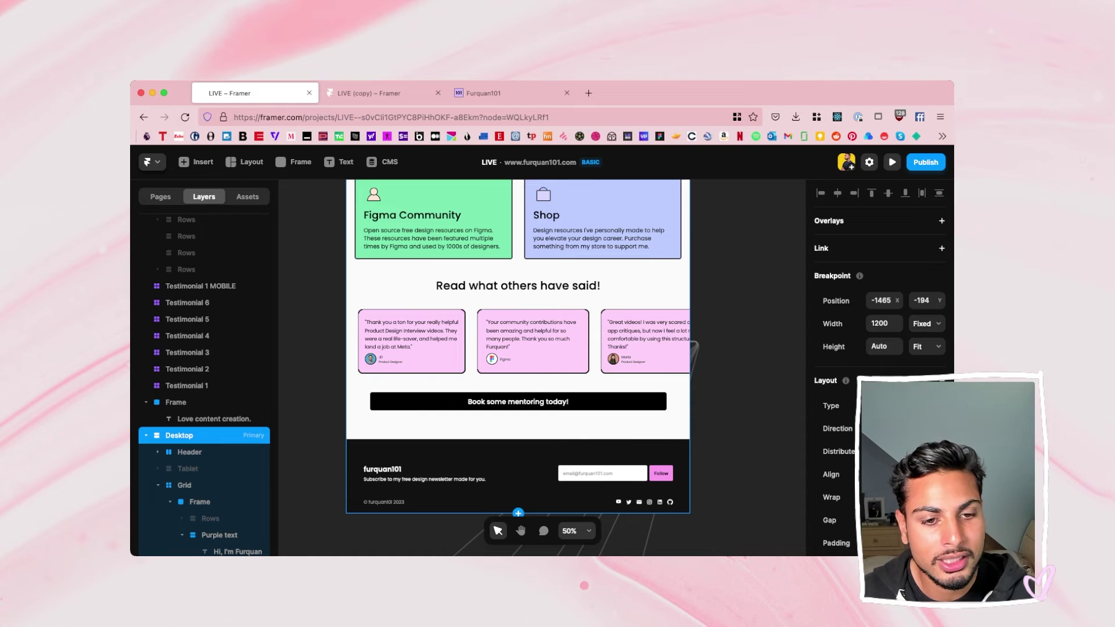
scroll(518, 366, "up", 6)
scroll(518, 366, "right", 5)
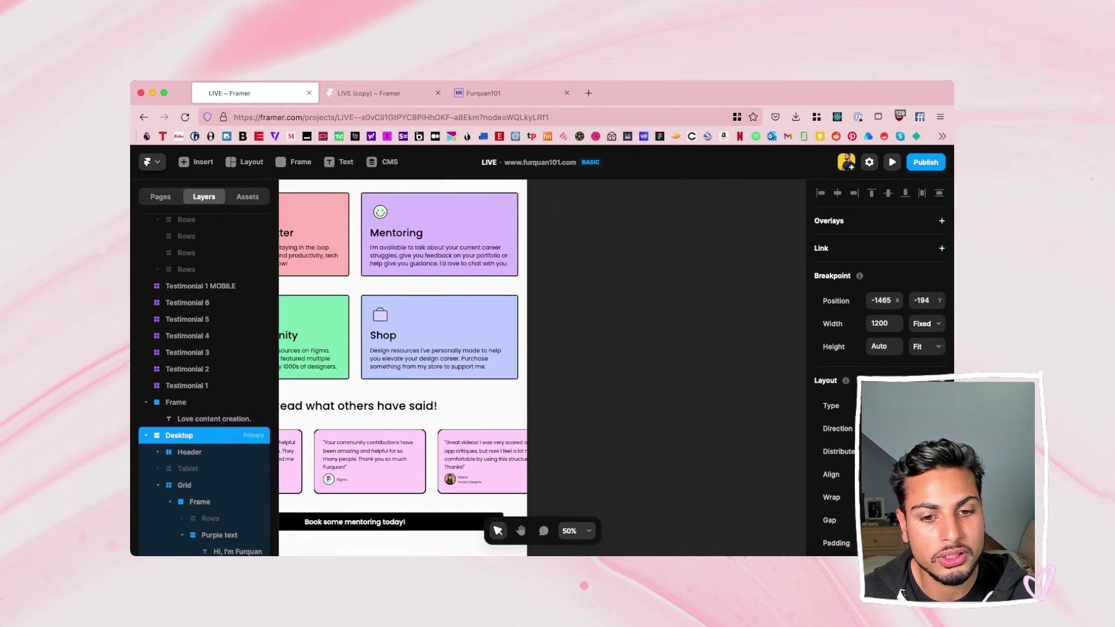
key("super+minus")
key("super+minus")
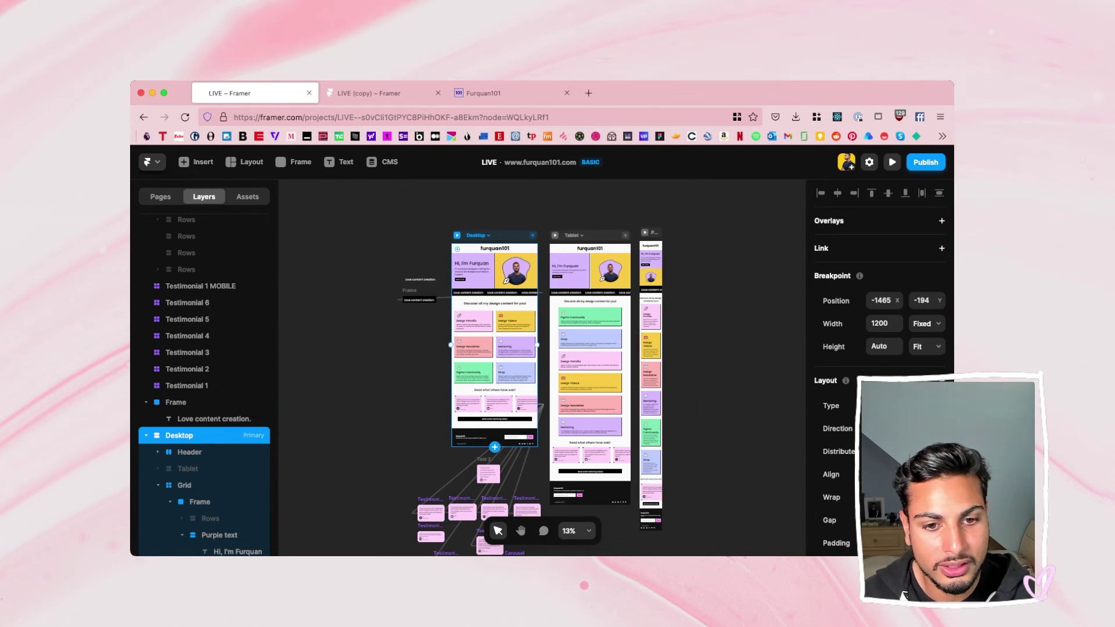
left_click(590, 477)
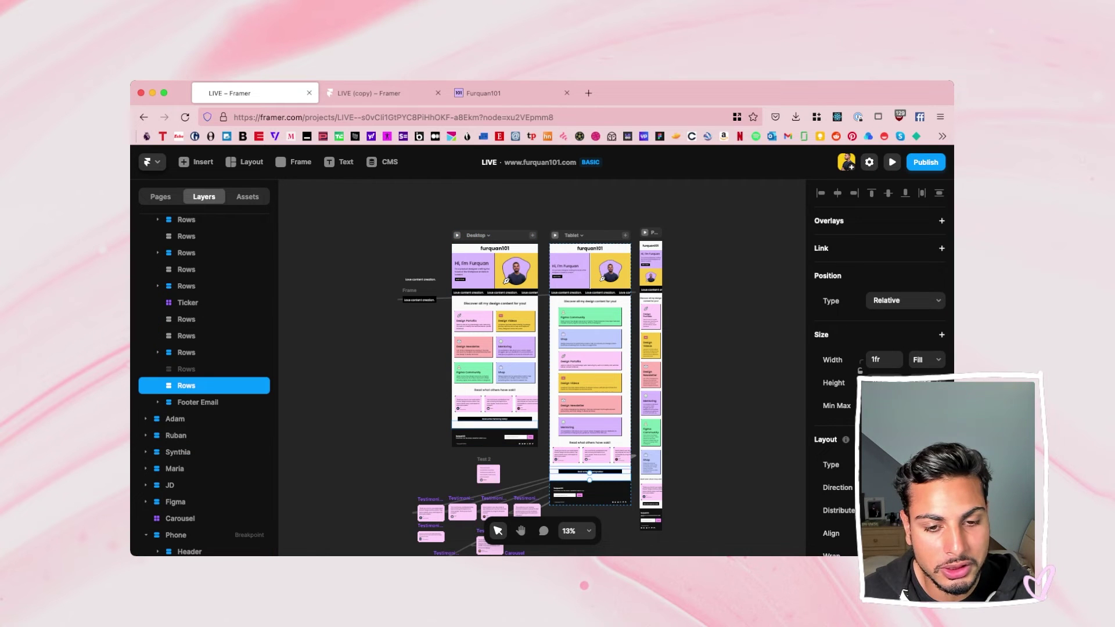
key("Escape")
scroll(542, 367, "down", 3)
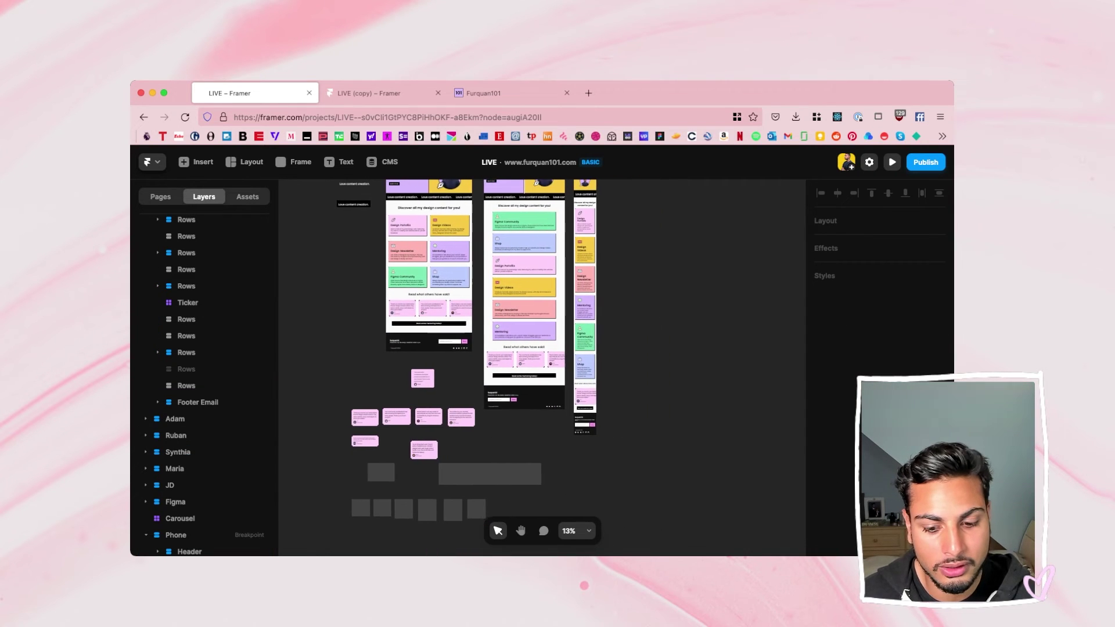
Select the Footer Email section on the Desktop breakpoint and examine its newsletter text, email field and social icons.
key("super+plus")
key("super+plus")
key("super+0")
left_click(590, 477)
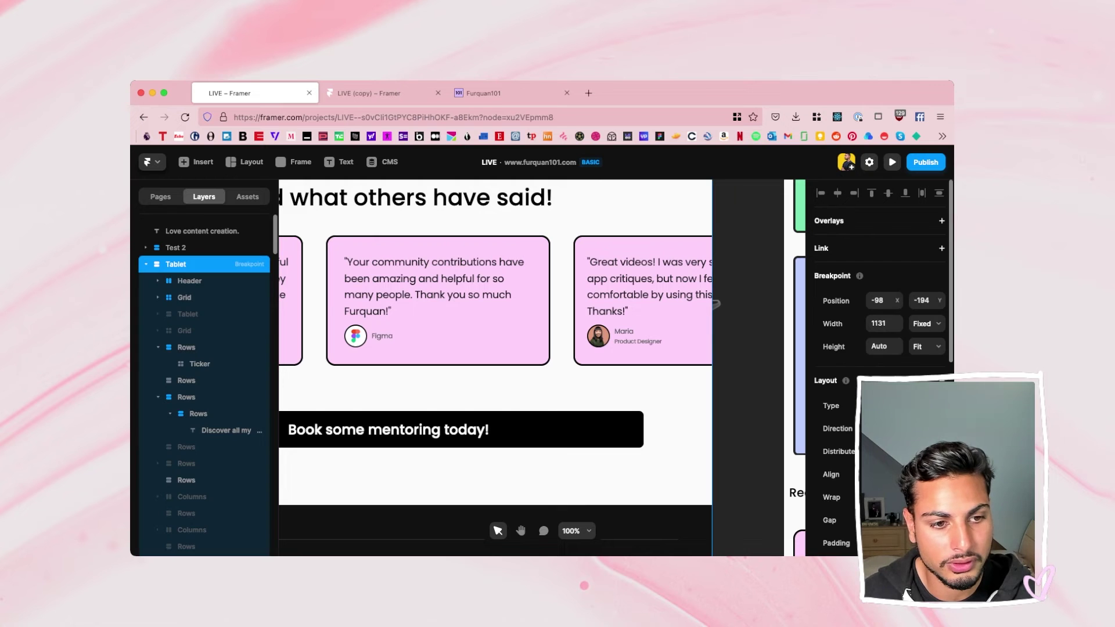
scroll(542, 368, "left", 3)
scroll(542, 366, "down", 5)
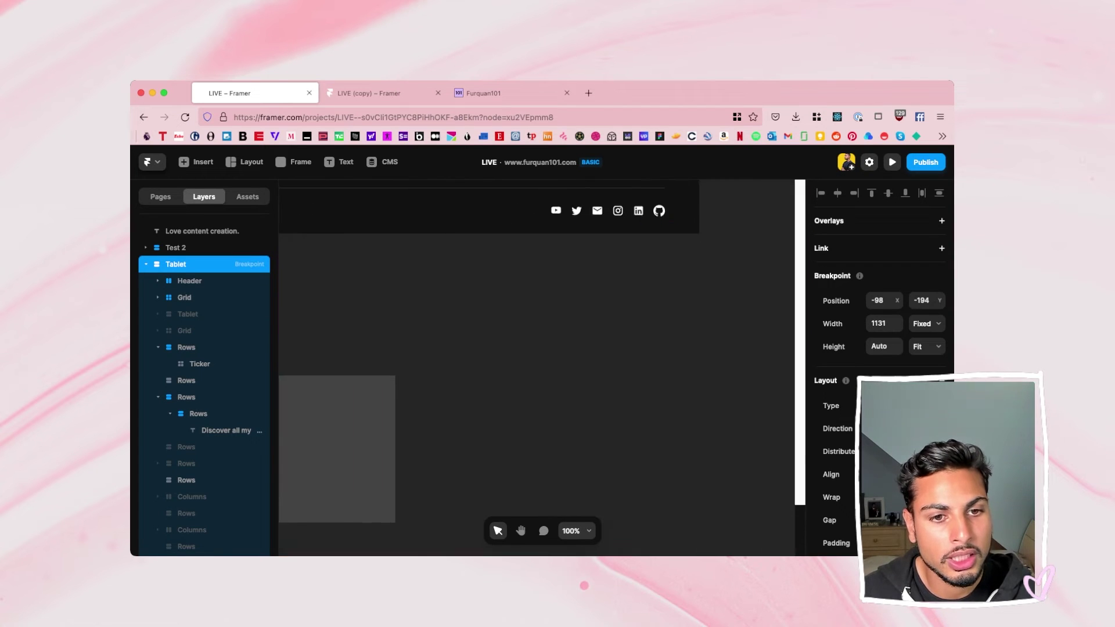
scroll(541, 366, "left", 2)
scroll(541, 365, "up", 4)
scroll(542, 366, "left", 1)
left_click(652, 459)
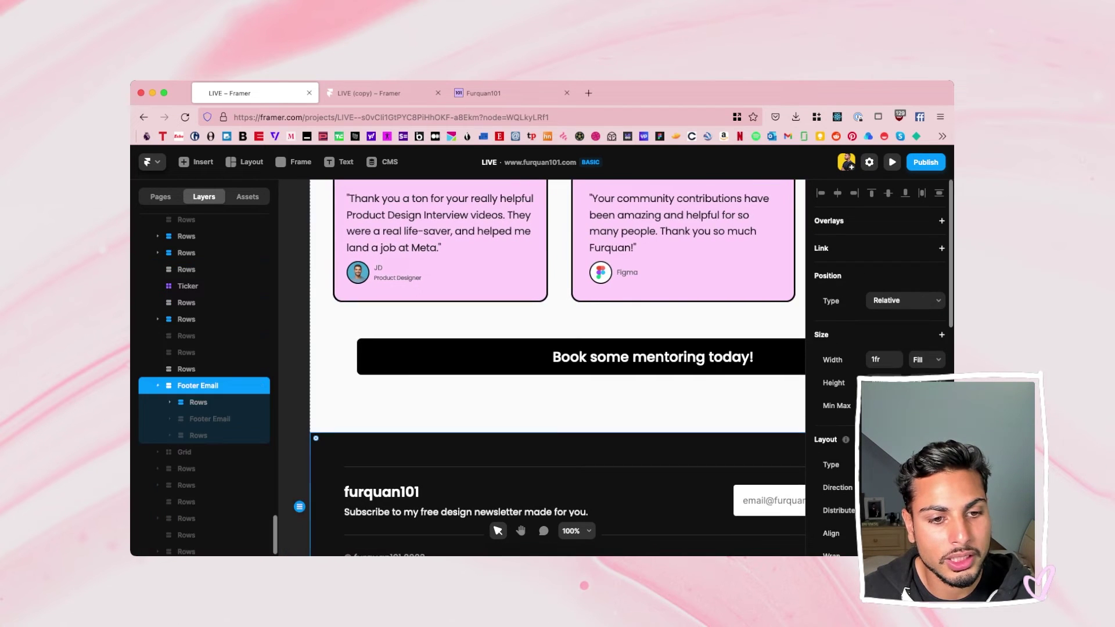
scroll(542, 365, "down", 2)
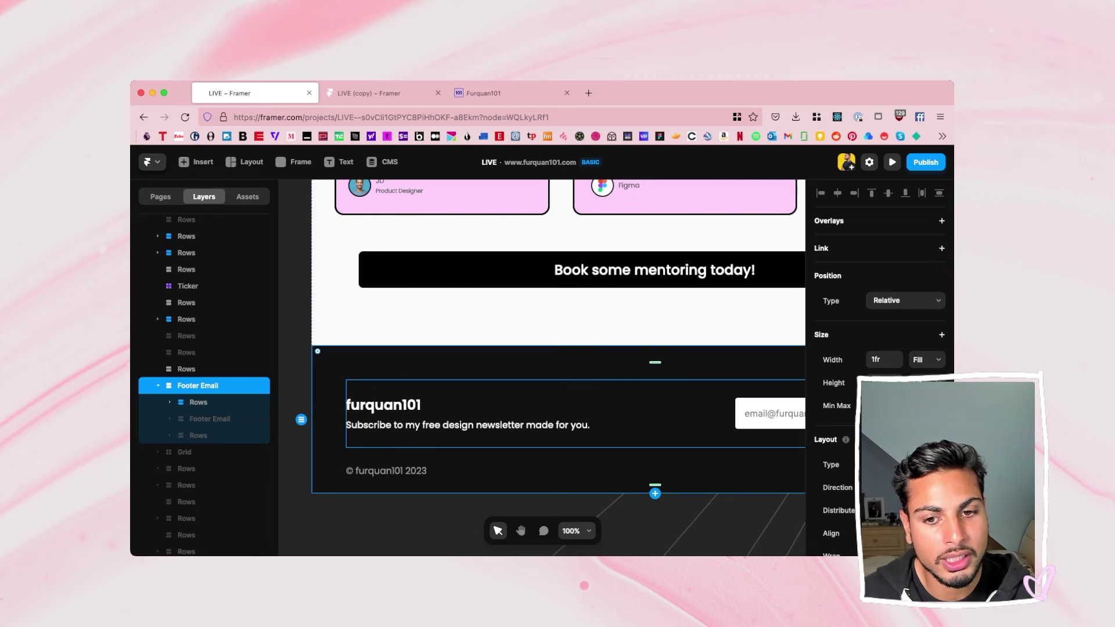
scroll(541, 365, "right", 5)
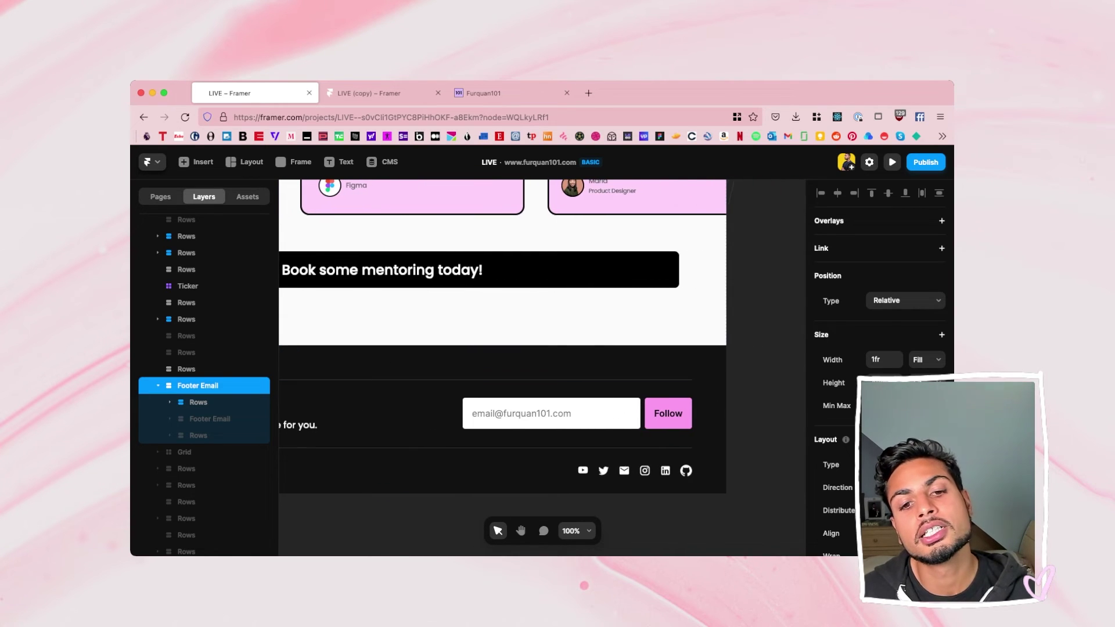
Select the footer's Revue email form and browse the insertable components for the Forms category.
left_click(551, 413, "super")
scroll(542, 366, "left", 2)
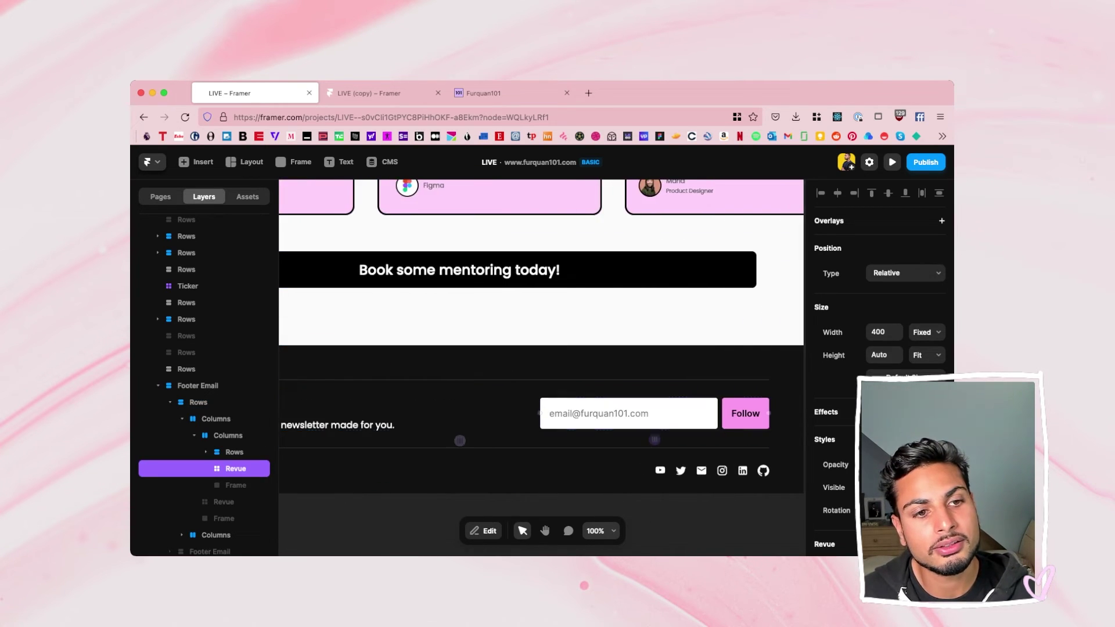
key("alt+3")
key("i")
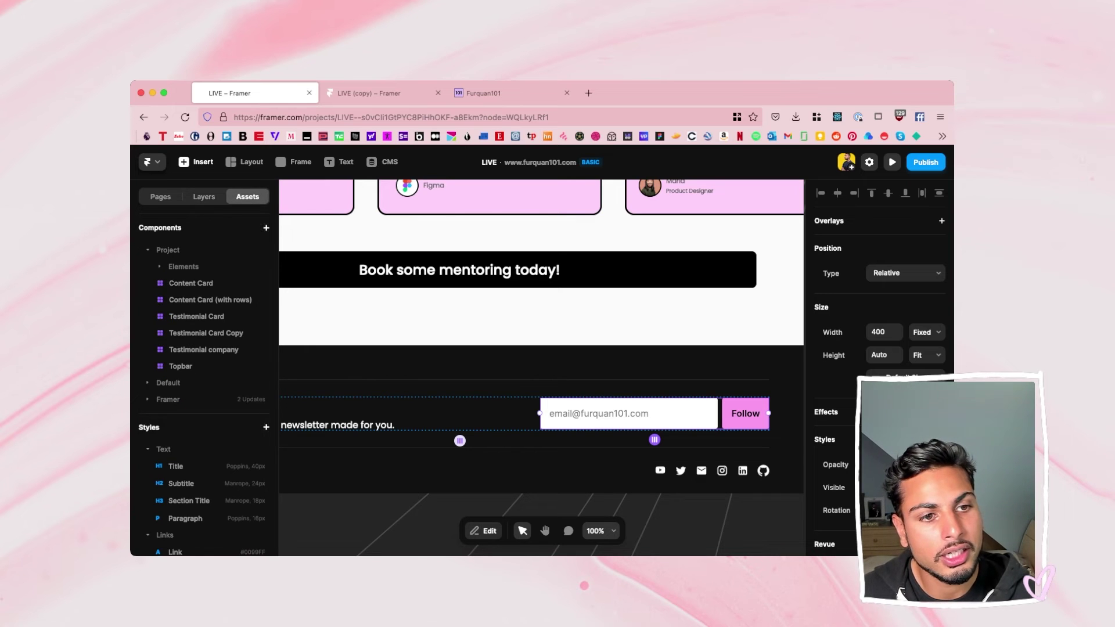
key("BackSpace")
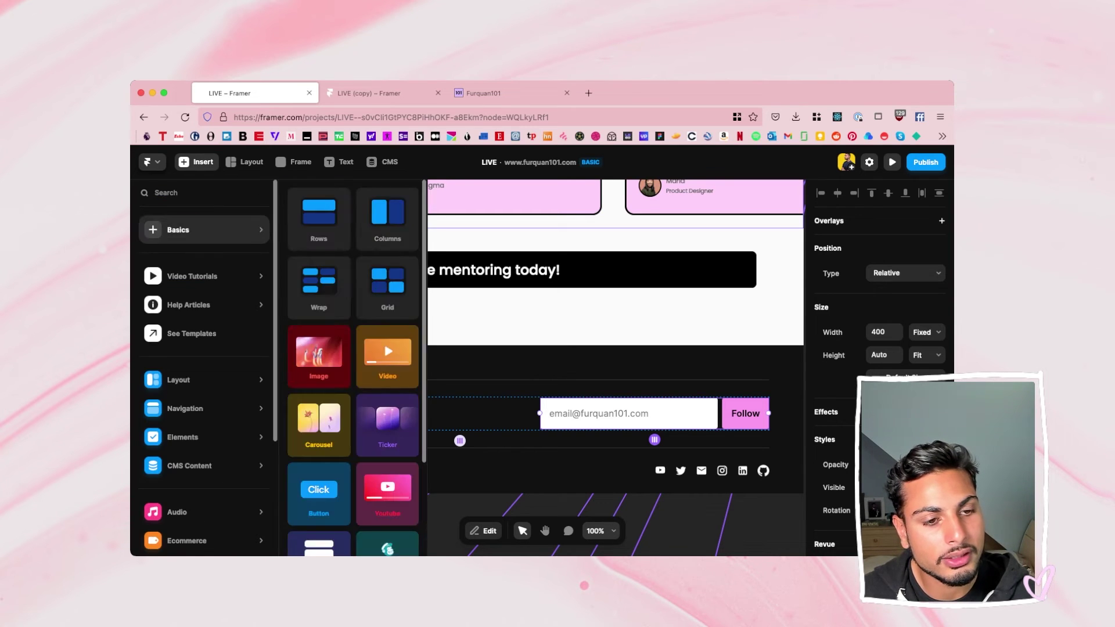
key("Down")
key("Down")
key("Down")
key("Down")
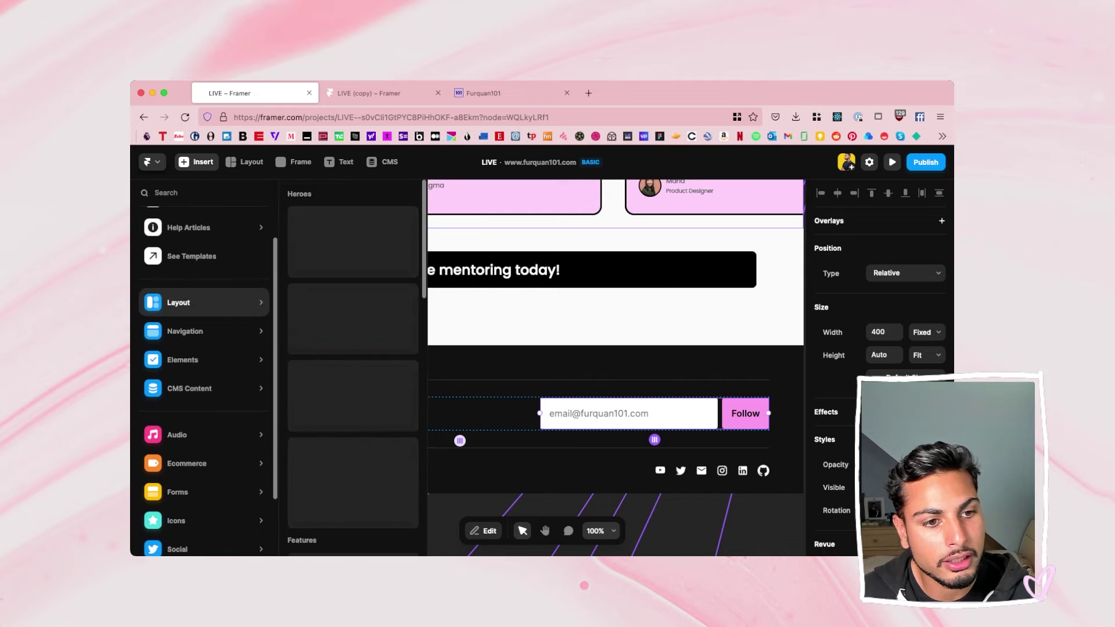
scroll(353, 366, "down", 10)
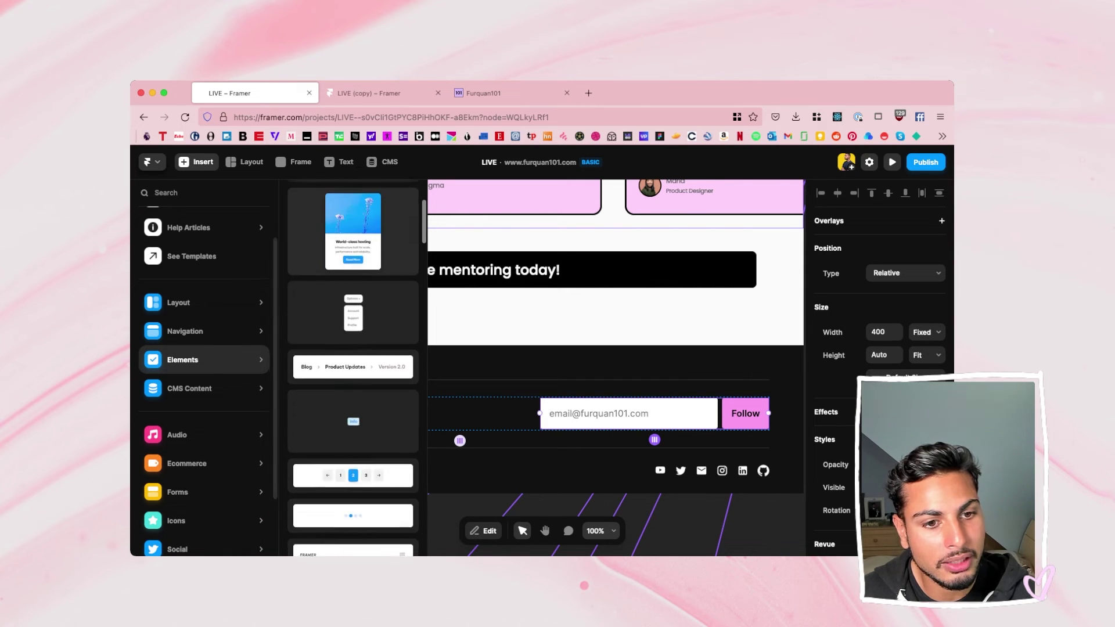
key("Up")
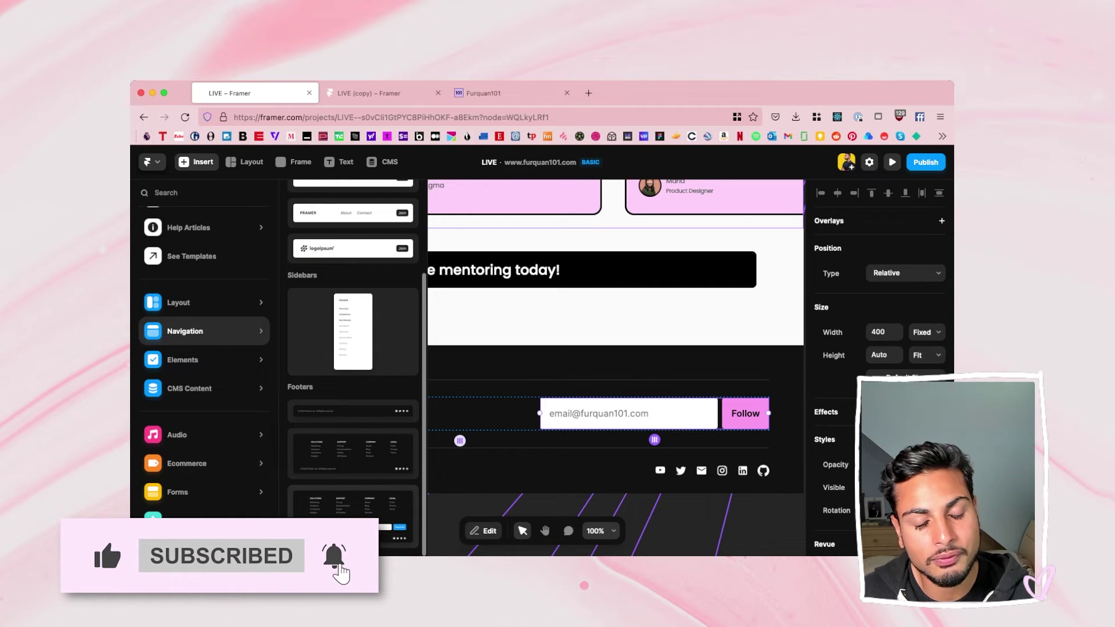
scroll(203, 470, "down", 3)
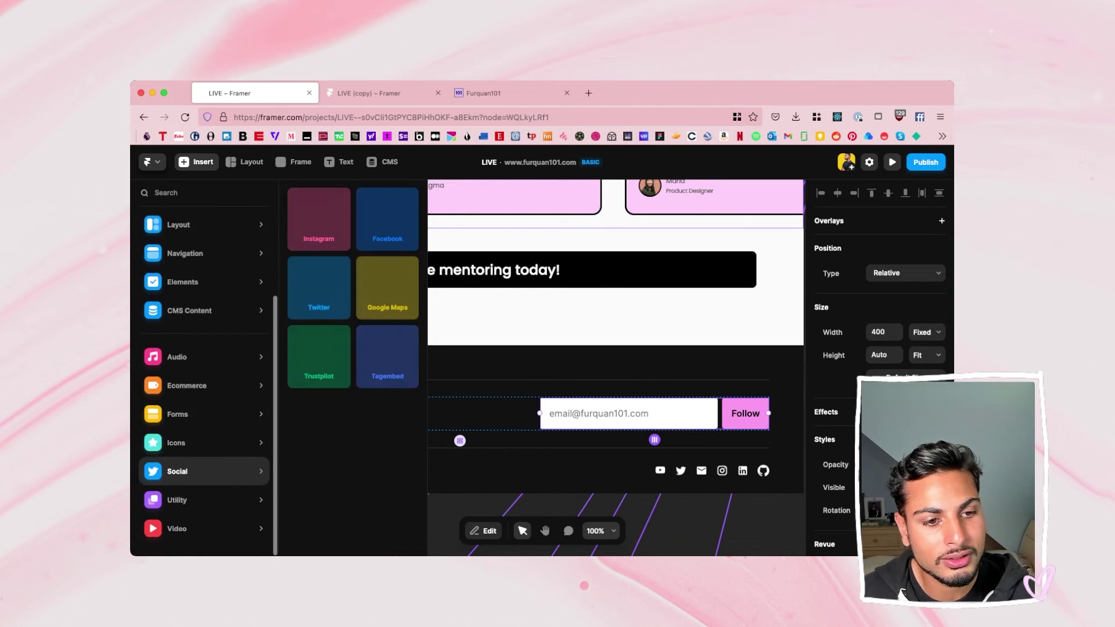
key("Up")
key("Up")
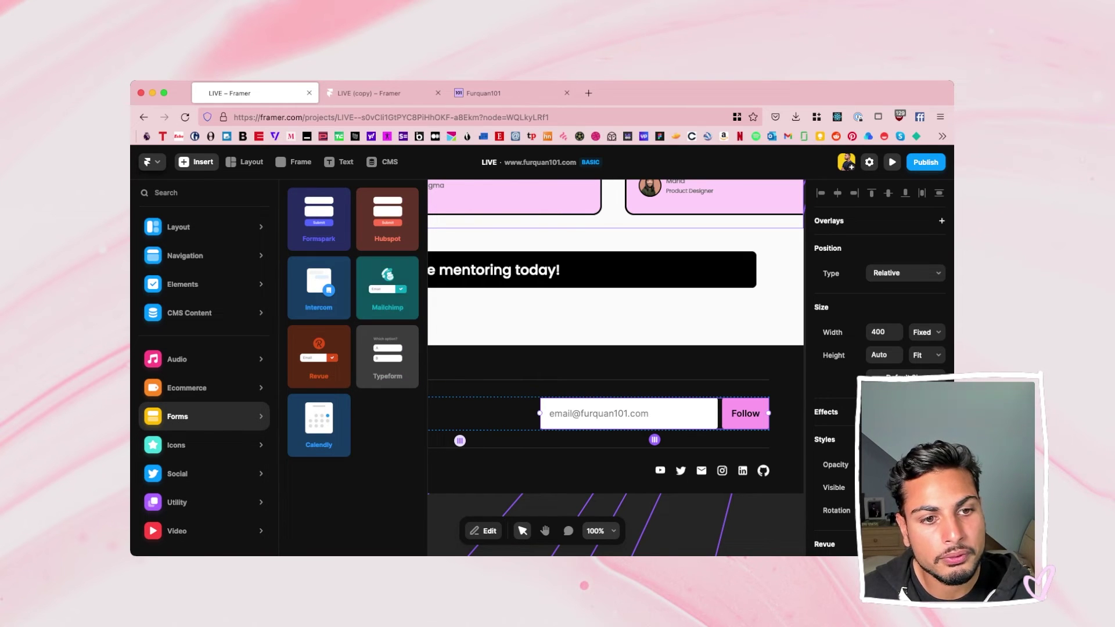
Examine the available Forms integrations among the neighbouring component categories and close the insert library.
key("Up")
key("Up")
key("Up")
key("Down")
key("Down")
key("Down")
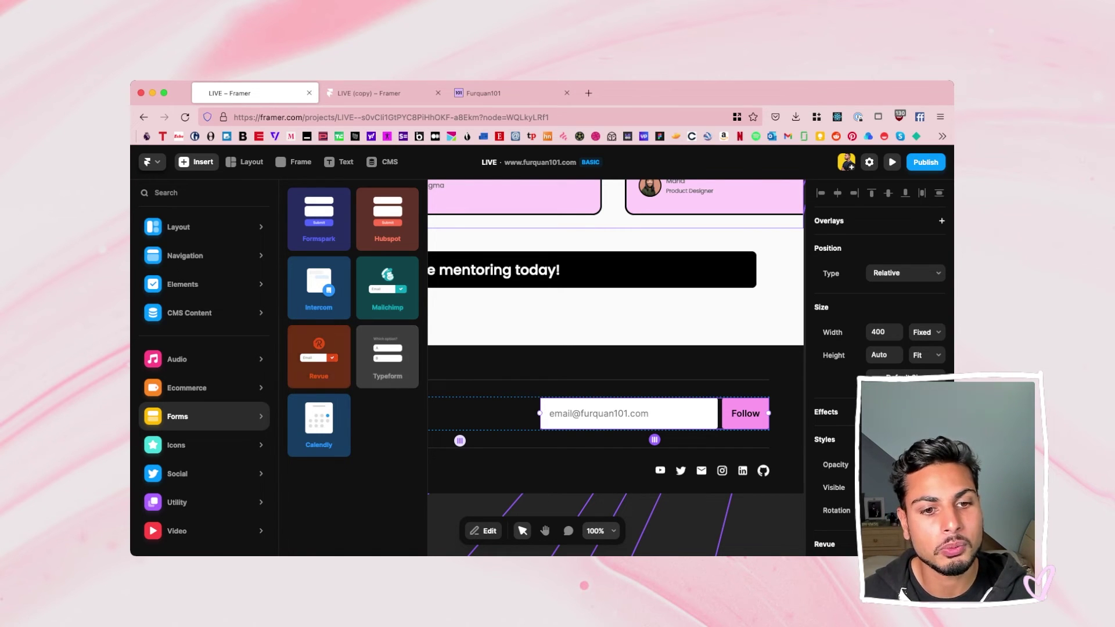
scroll(542, 367, "left", 1)
scroll(542, 367, "left", 2)
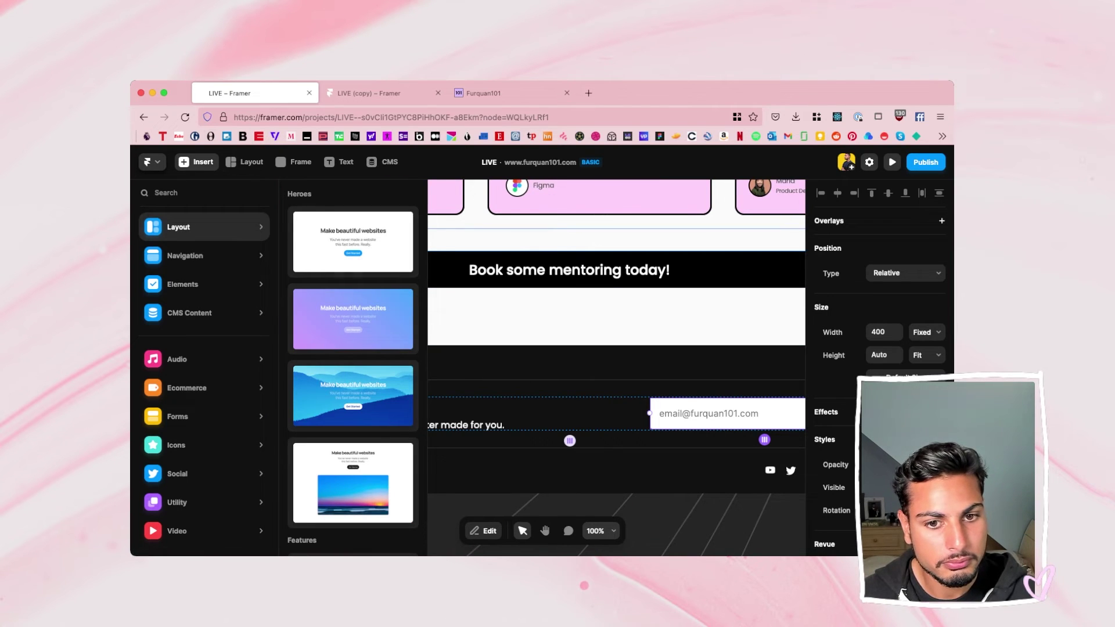
key("Escape")
key("Escape")
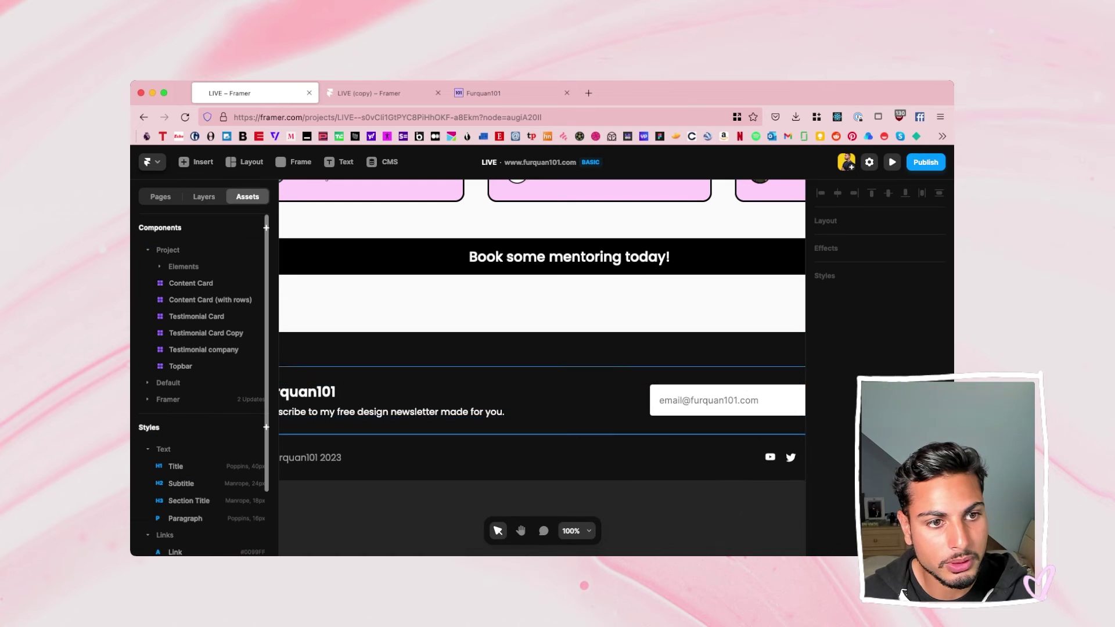
Reselect the footer's Revue email form and check its account, layout, input and button settings.
key("alt+2")
left_click(727, 400, "super")
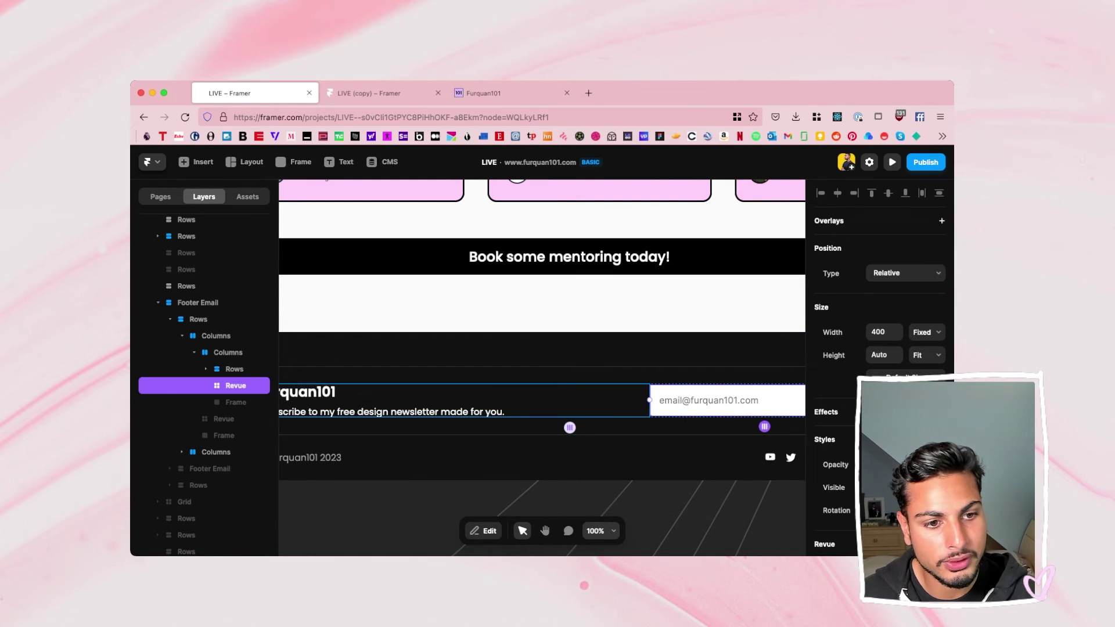
left_click(406, 400)
left_click(727, 400)
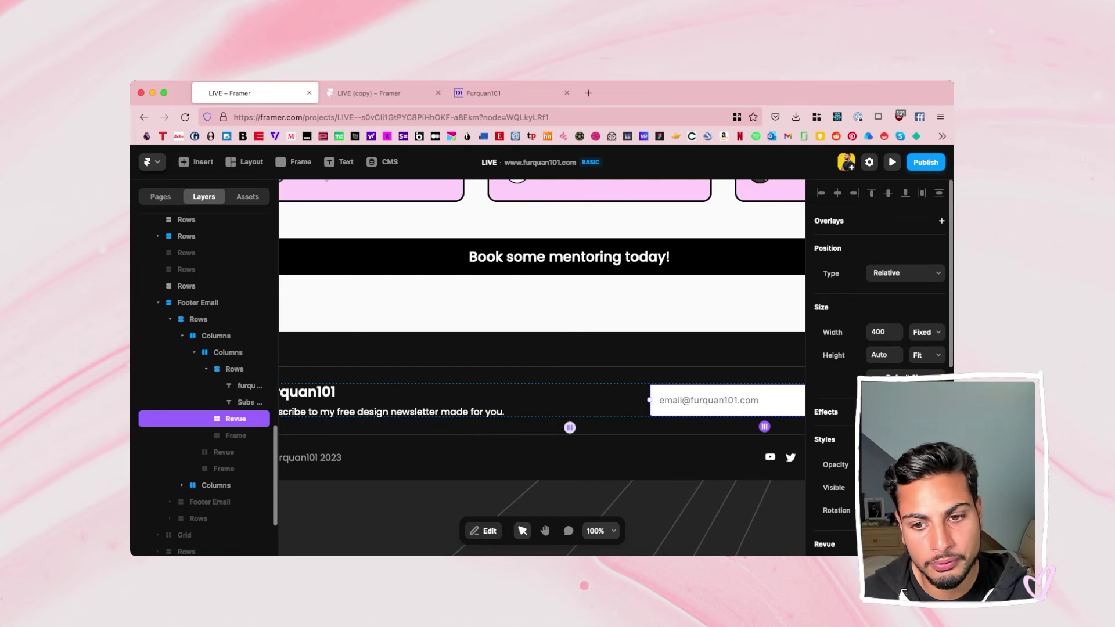
scroll(880, 360, "down", 5)
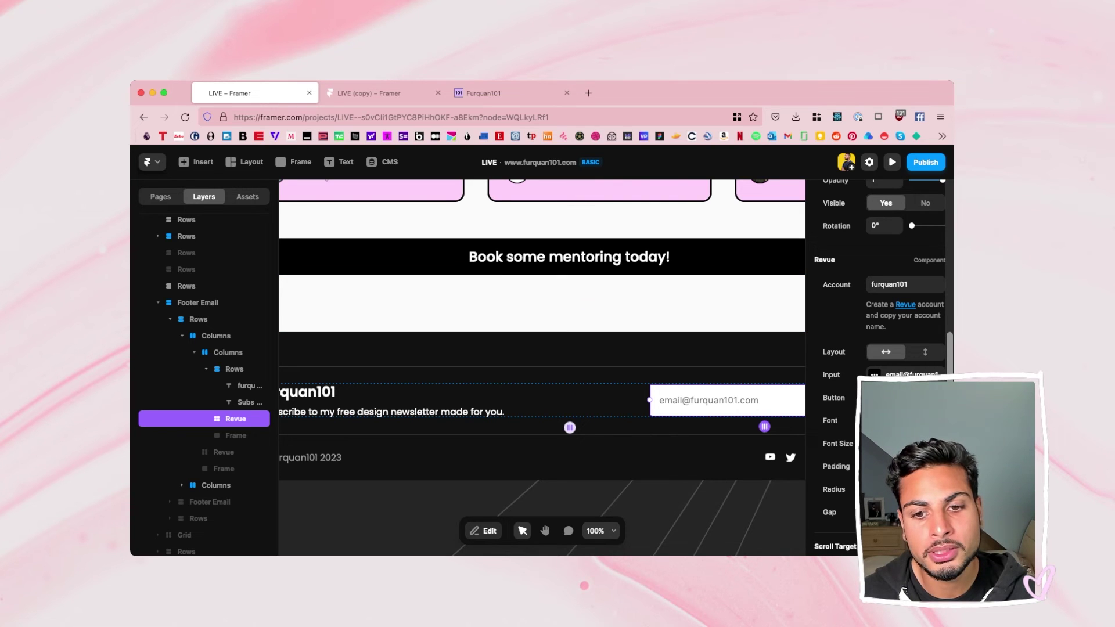
scroll(542, 303, "right", 2)
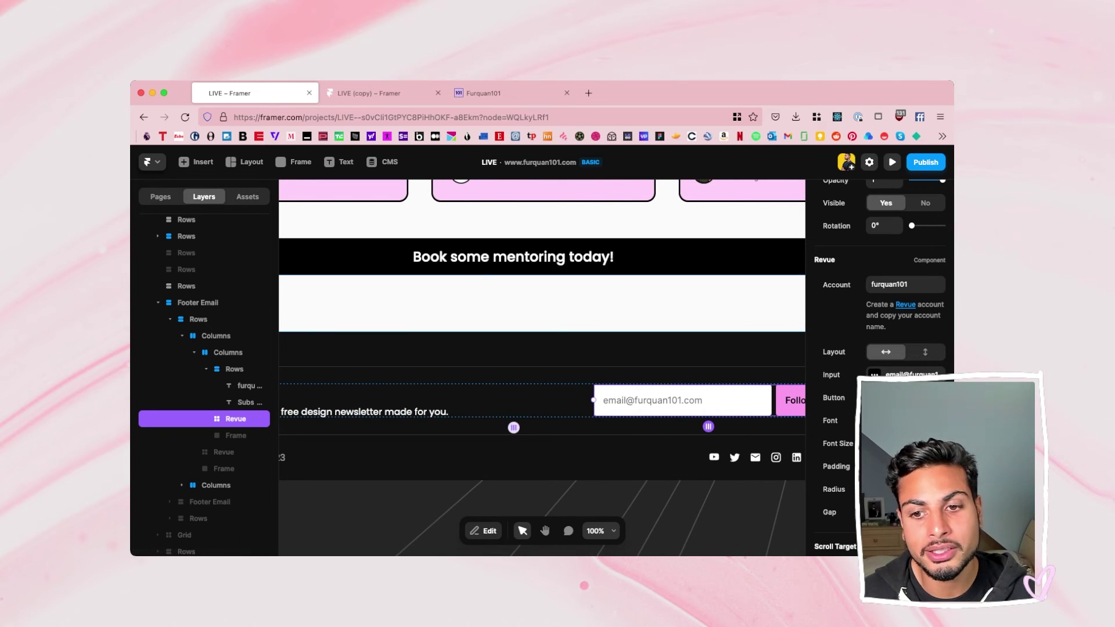
scroll(880, 366, "down", 2)
scroll(542, 365, "left", 4)
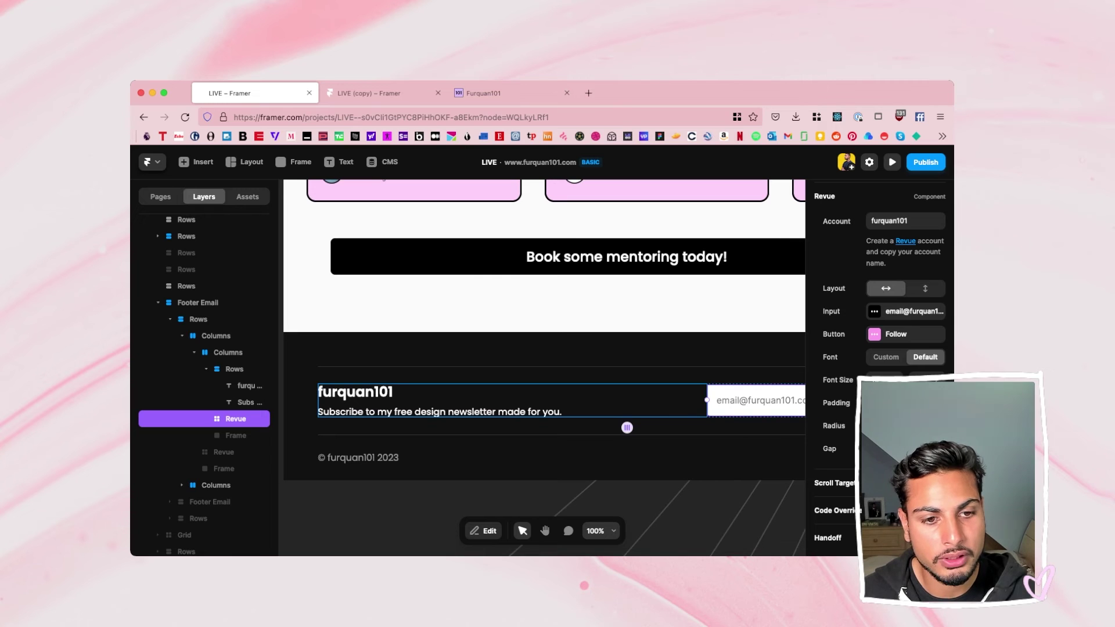
Inspect the nested rows and columns that hold the newsletter text and email form in the Footer Email section.
left_click(216, 335)
left_click(197, 303)
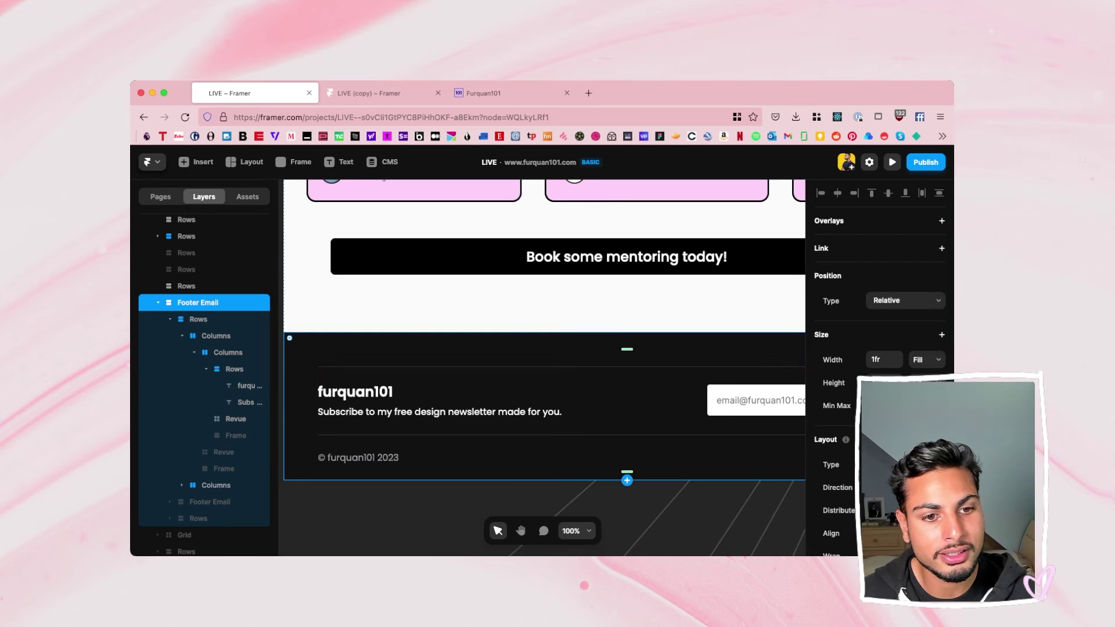
left_click(234, 369)
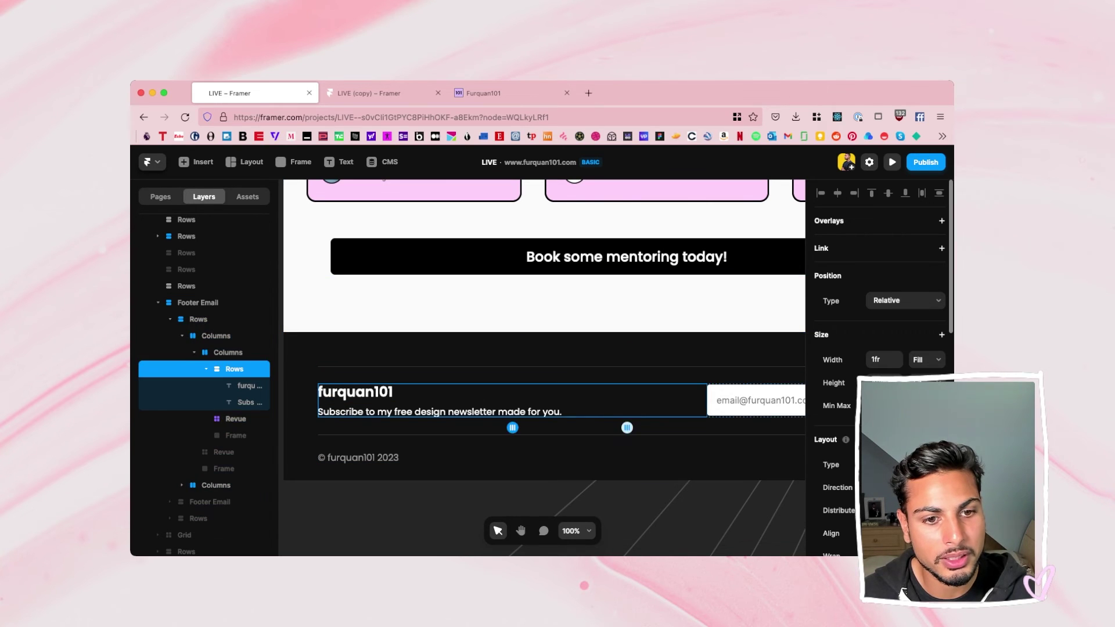
left_click(215, 336)
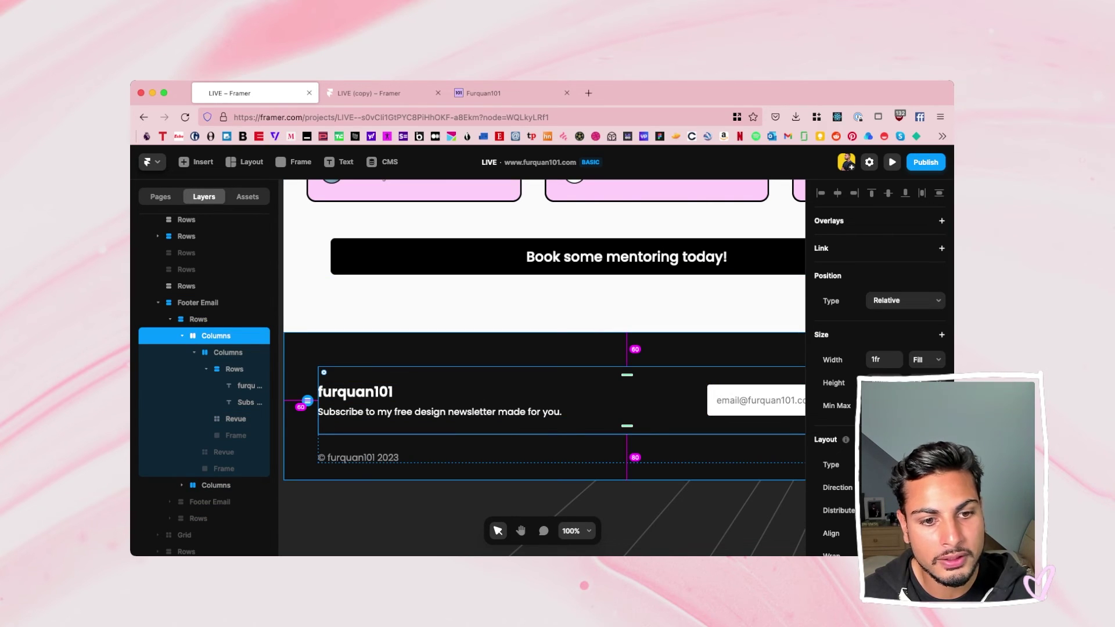
Inspect the footer's lower columns, the YouTube icon's link settings and the Revue email form's properties.
key("Tab")
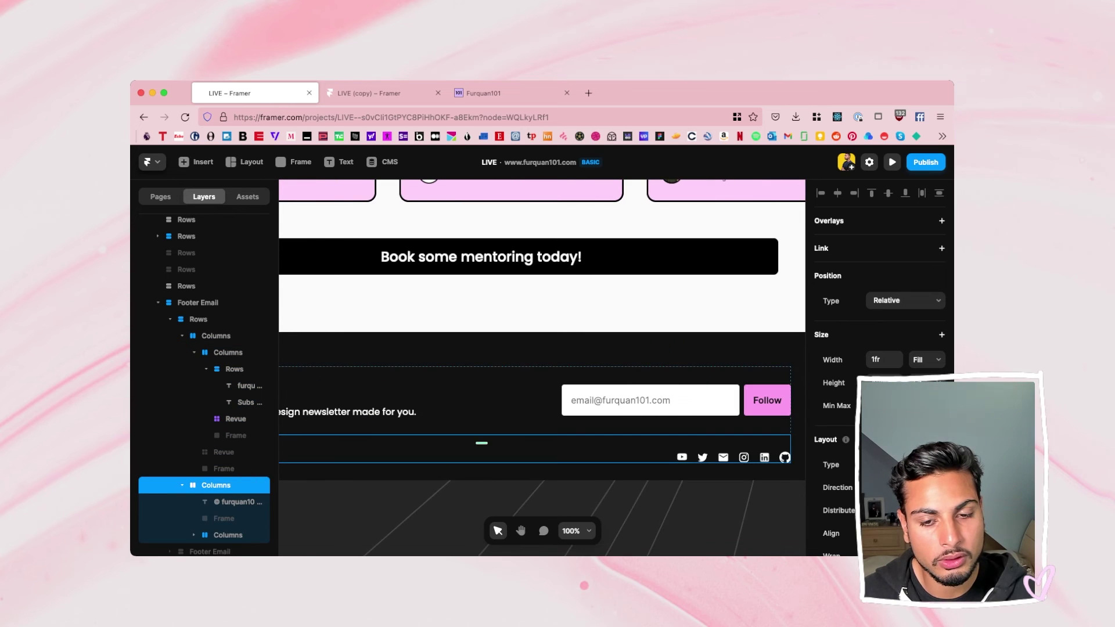
left_click(702, 457, "super")
left_click(681, 457, "super")
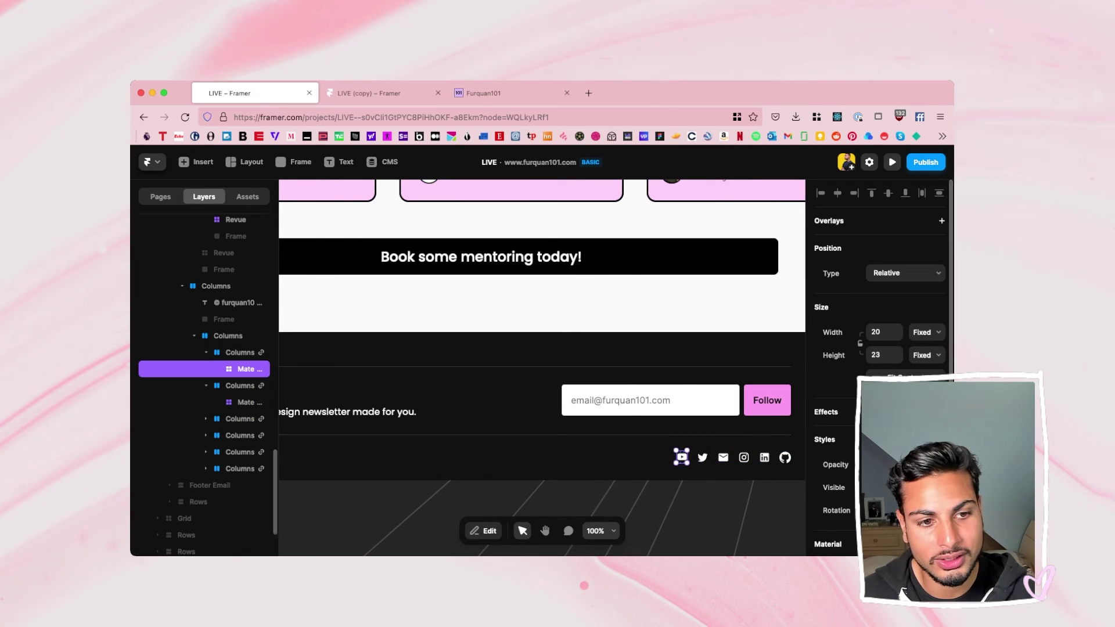
key("shift+Return")
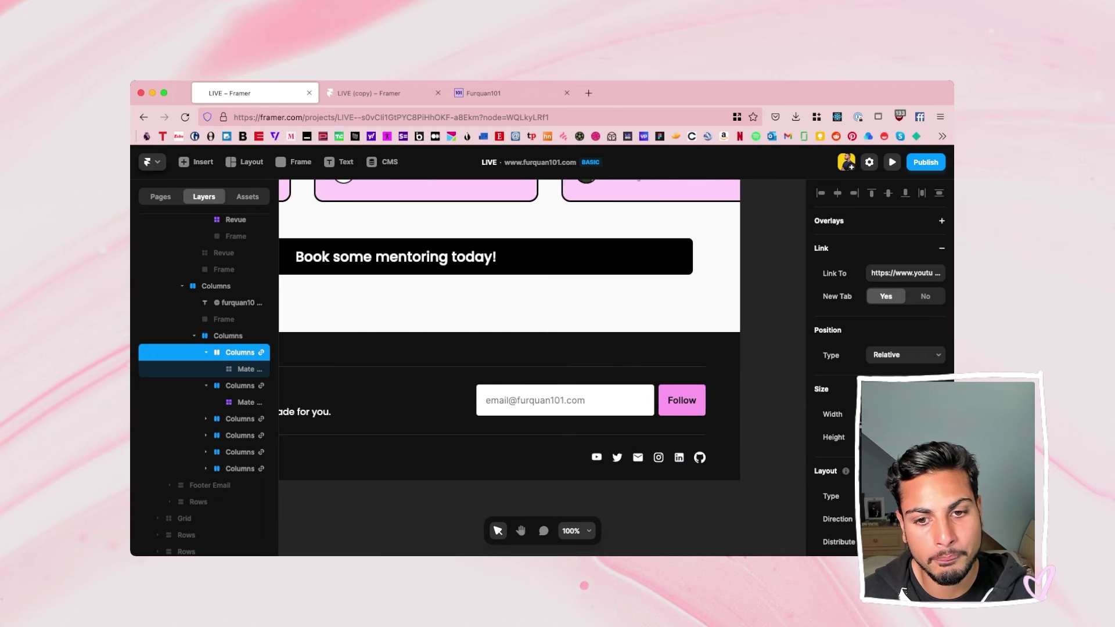
left_click(561, 400, "super")
scroll(542, 367, "left", 4)
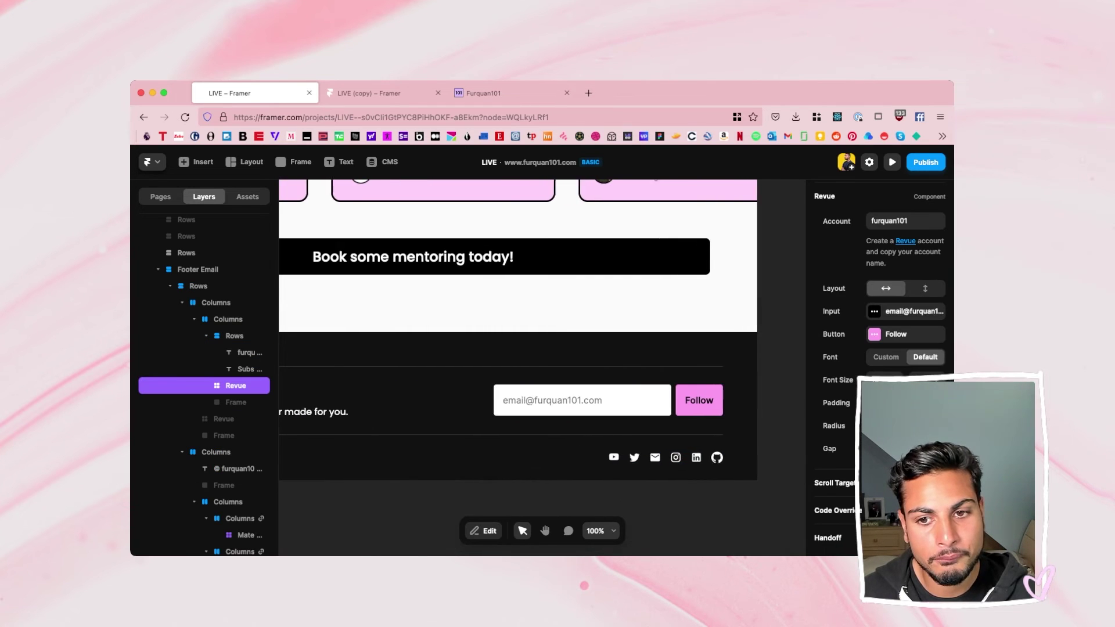
key("super+minus")
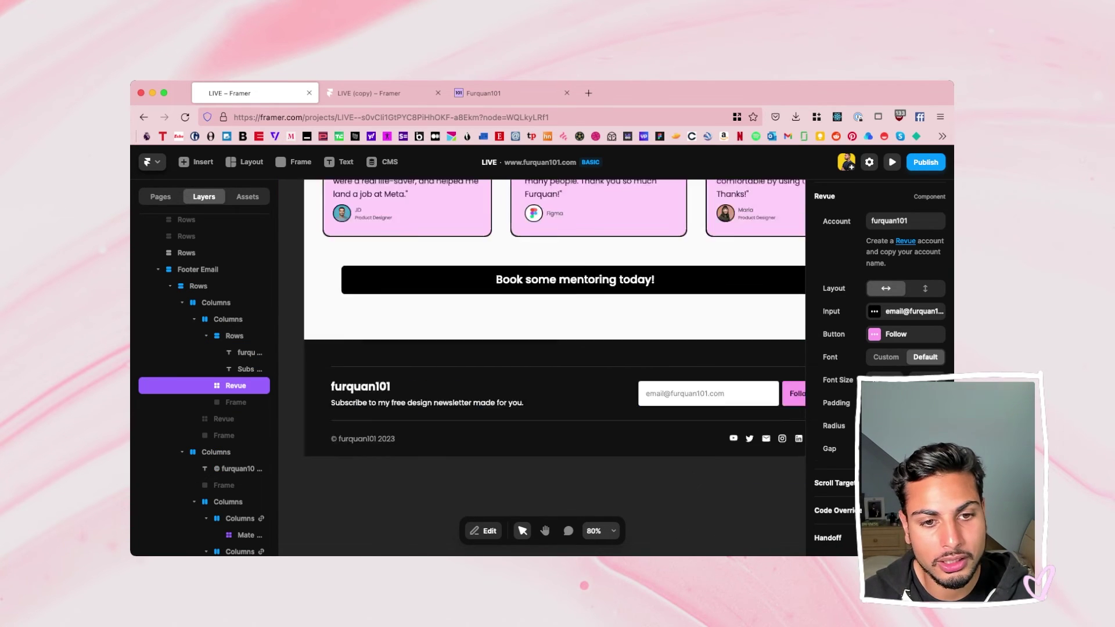
Try out the ready-made Footer Social component from the Navigation category on the canvas below the desktop page, and delete it.
left_click(248, 196)
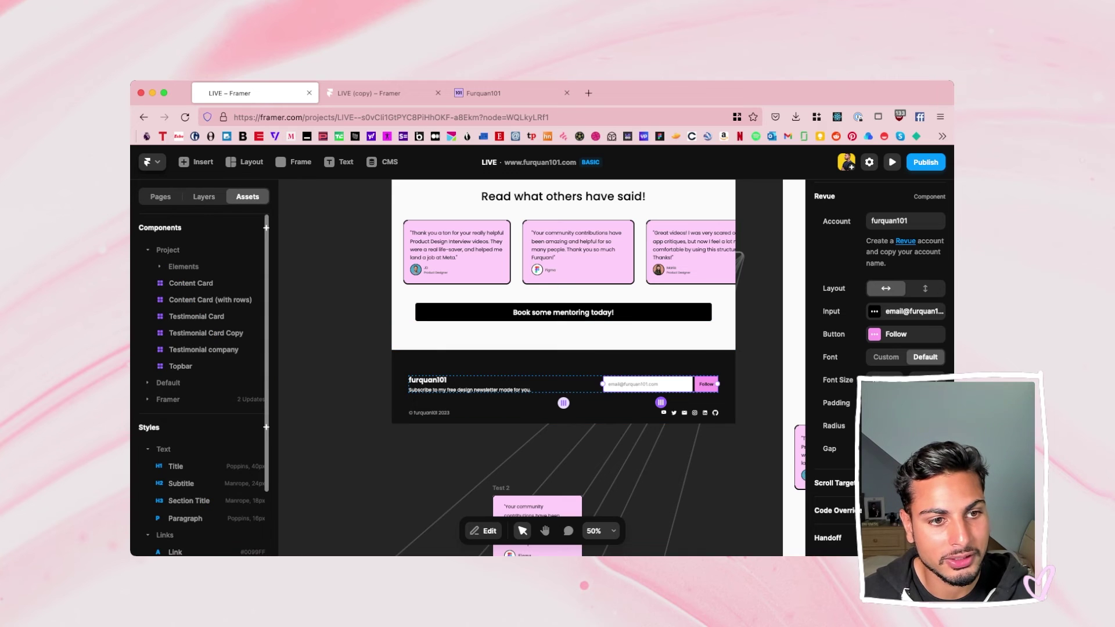
key("i")
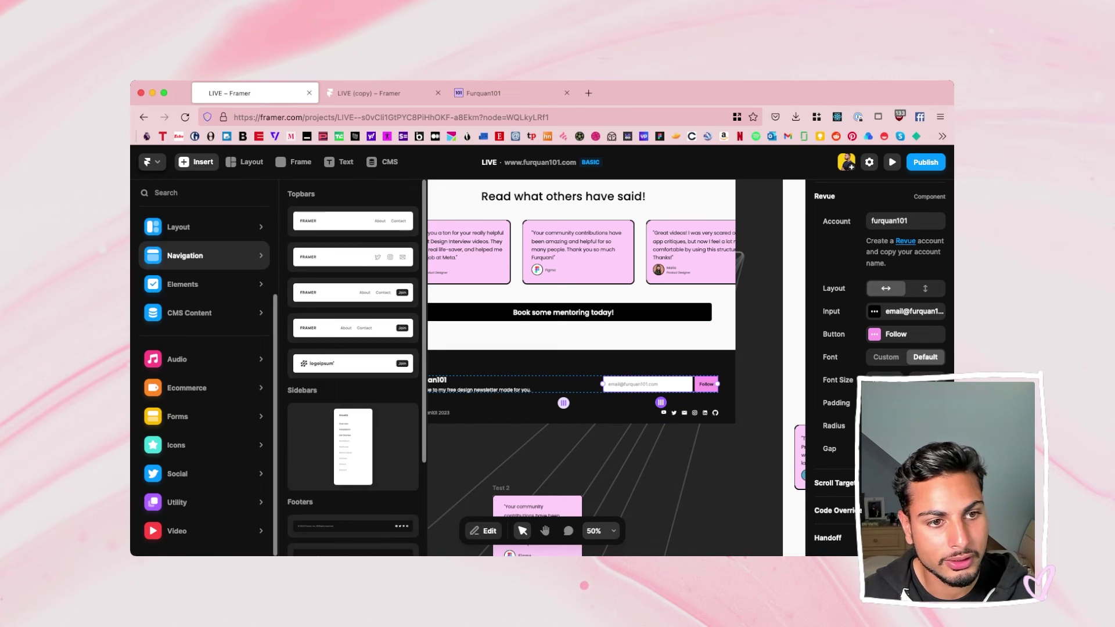
mouse_move(232, 256)
scroll(352, 366, "down", 3)
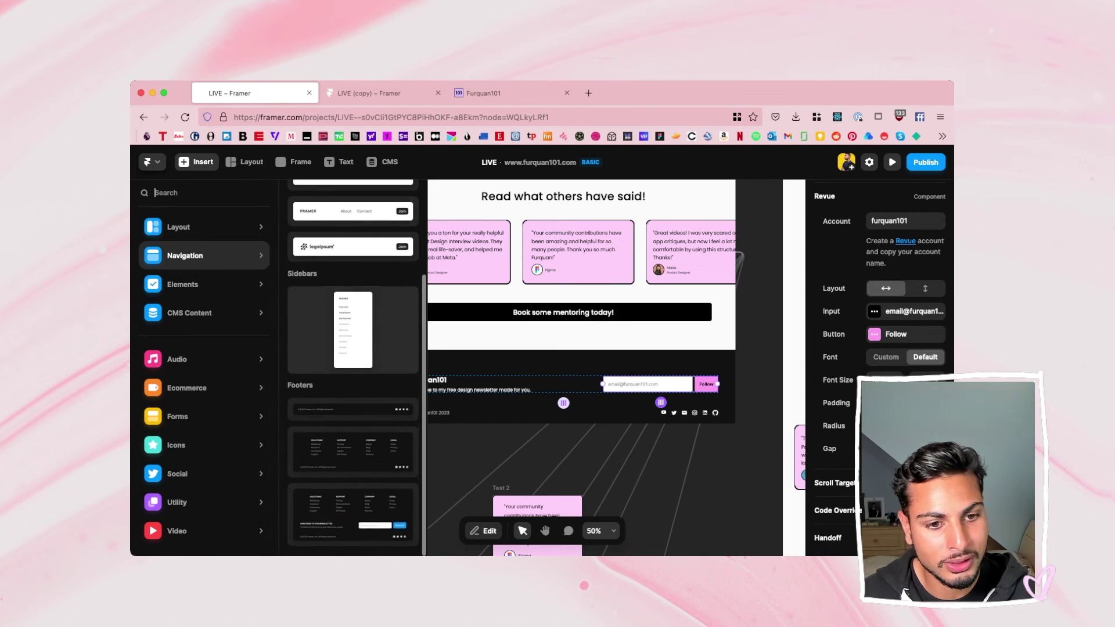
left_click_drag(352, 411, 407, 453)
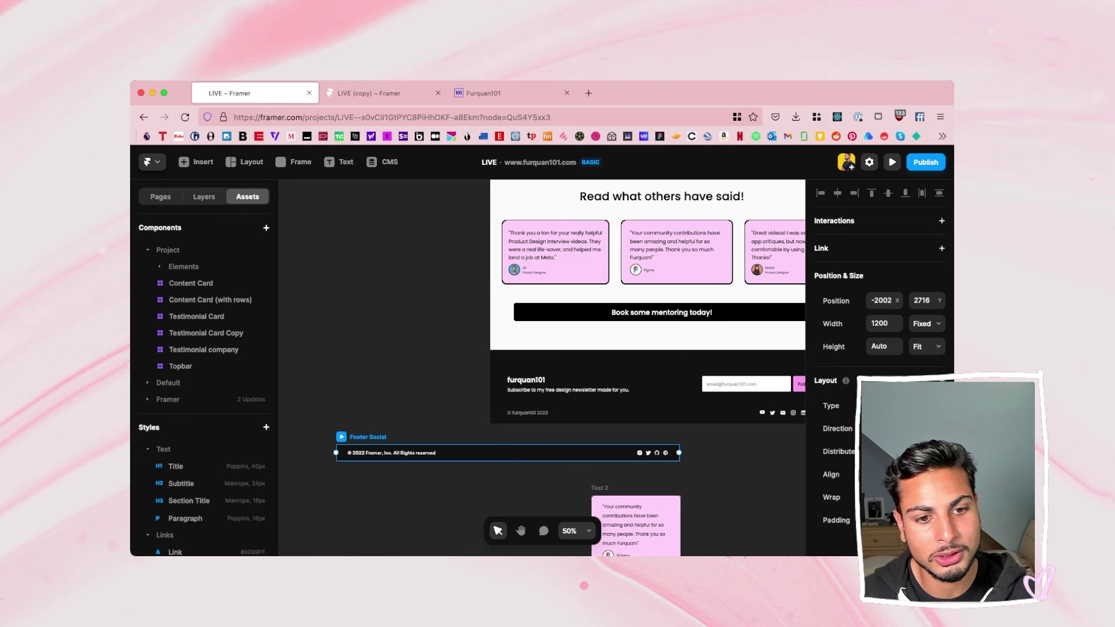
key("BackSpace")
Look over the desktop page from the testimonials and content cards up to the hero section.
scroll(542, 368, "right", 5)
scroll(542, 368, "up", 3)
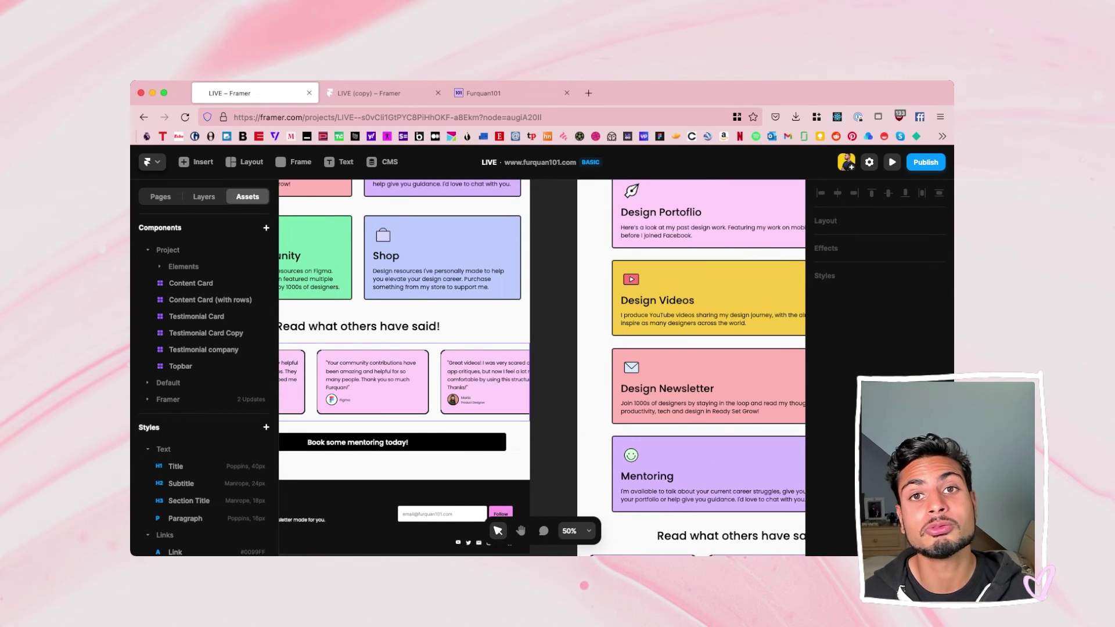
scroll(543, 368, "up", 4)
scroll(543, 367, "left", 2)
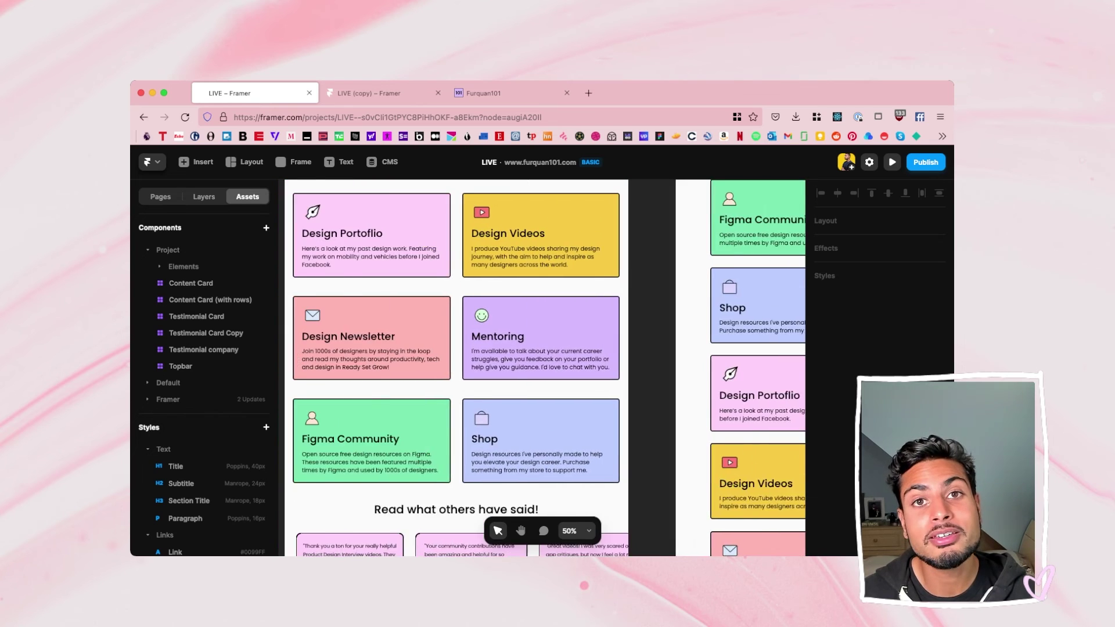
scroll(543, 368, "up", 13)
scroll(543, 368, "left", 2)
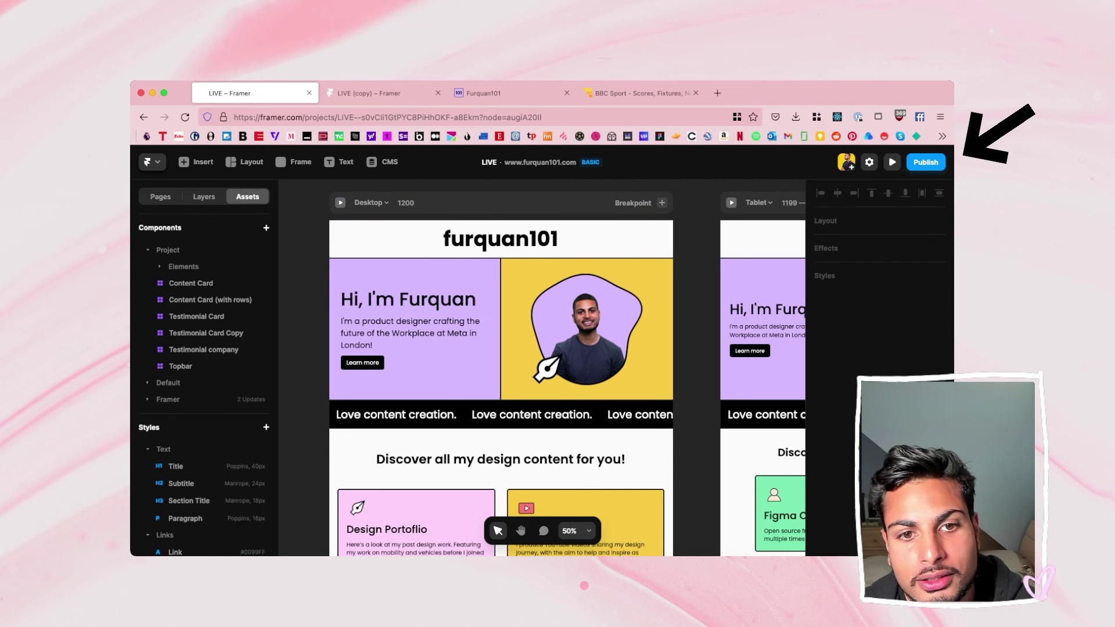
Open the site settings and examine the Base Domain, Custom Domain and Canonical URL sections.
left_click(925, 162)
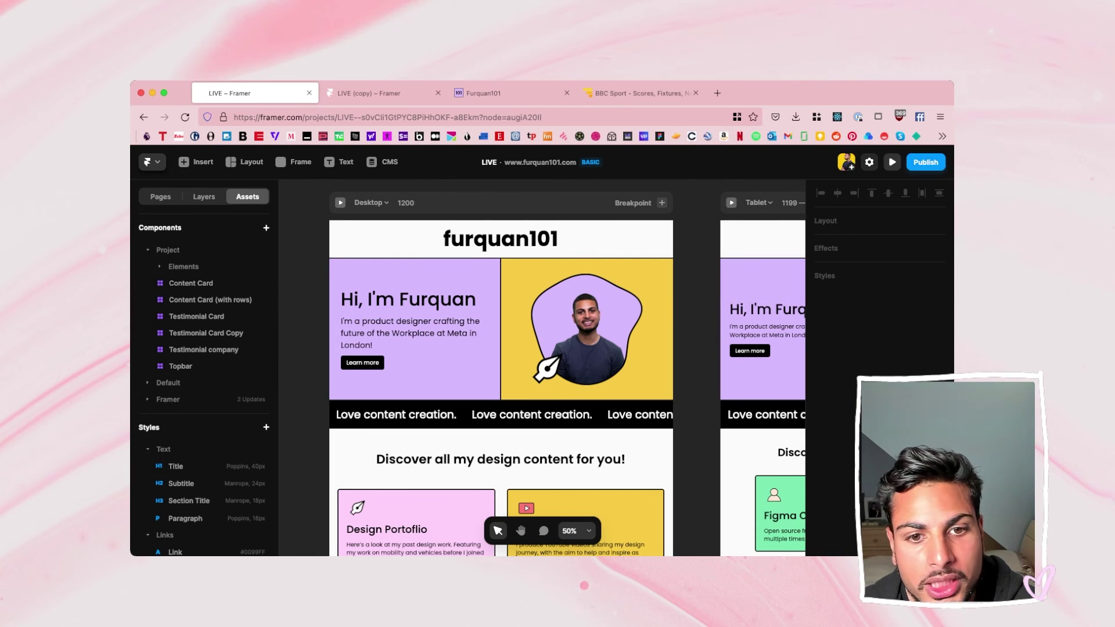
left_click(869, 162)
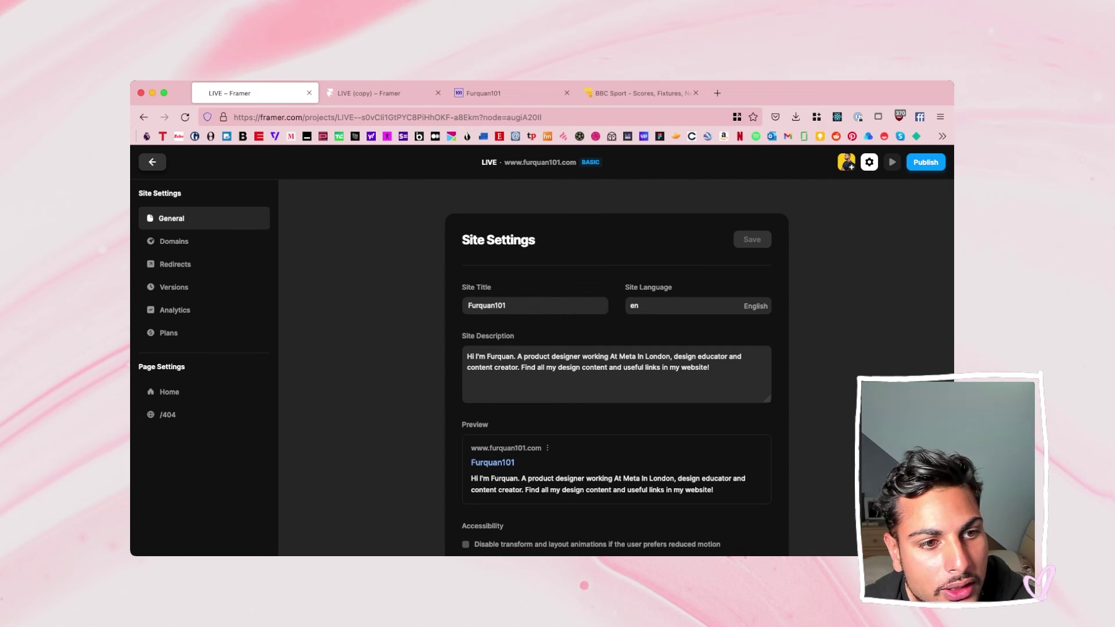
left_click(173, 241)
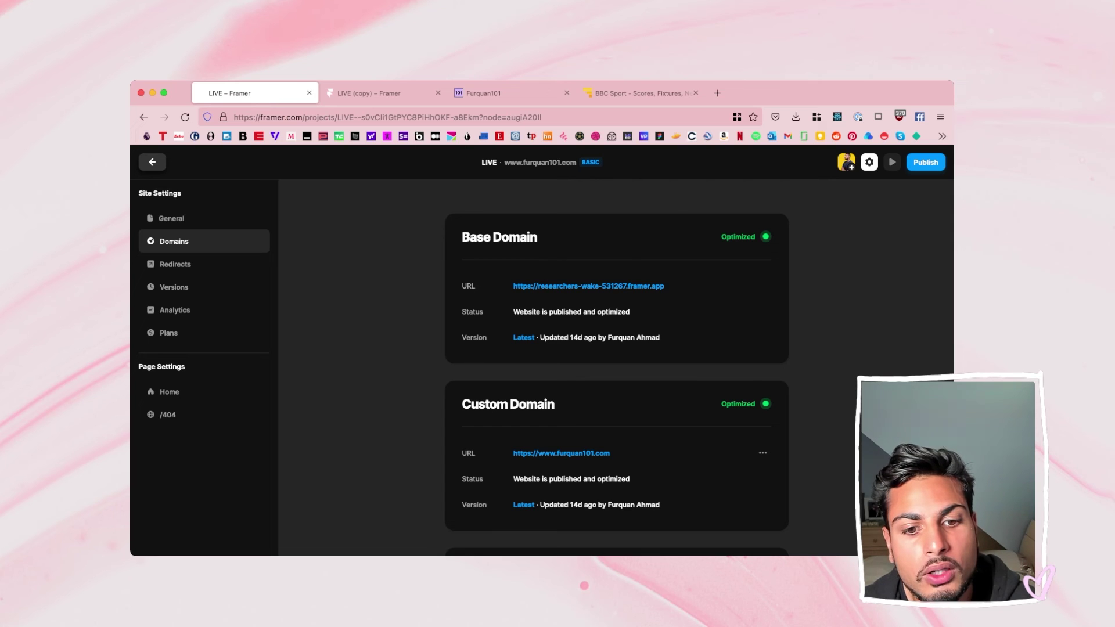
scroll(616, 366, "down", 3)
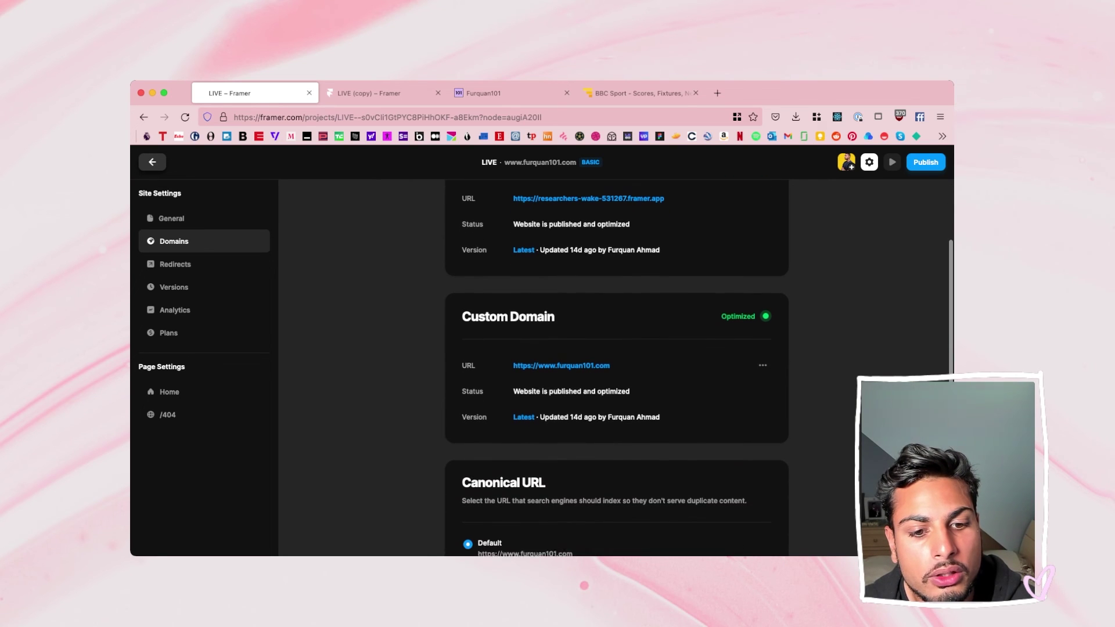
scroll(616, 366, "down", 3)
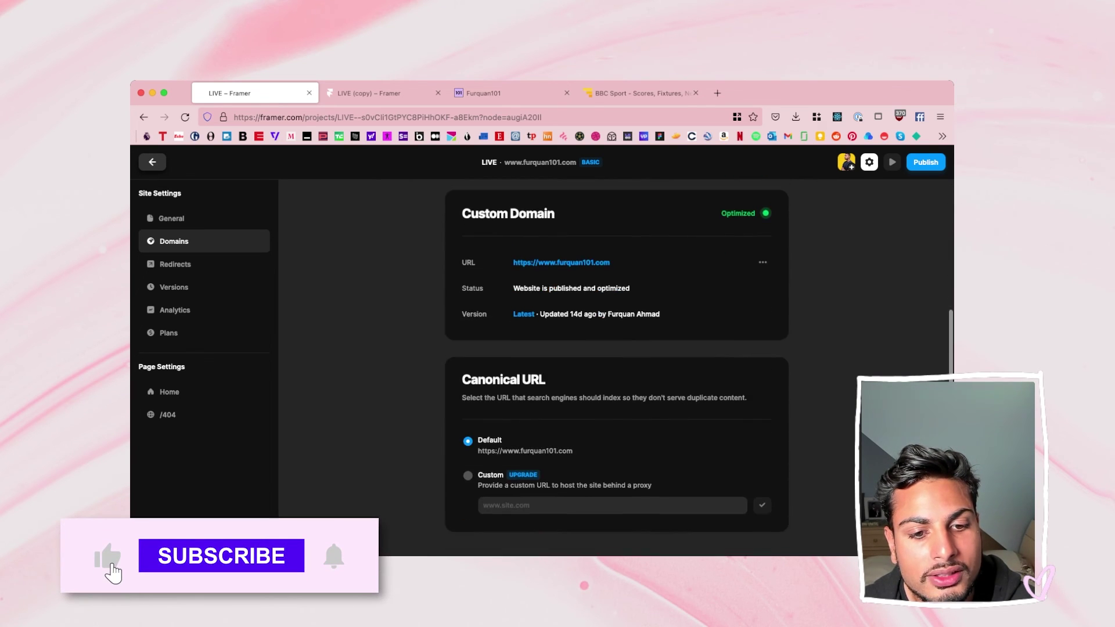
scroll(616, 365, "up", 6)
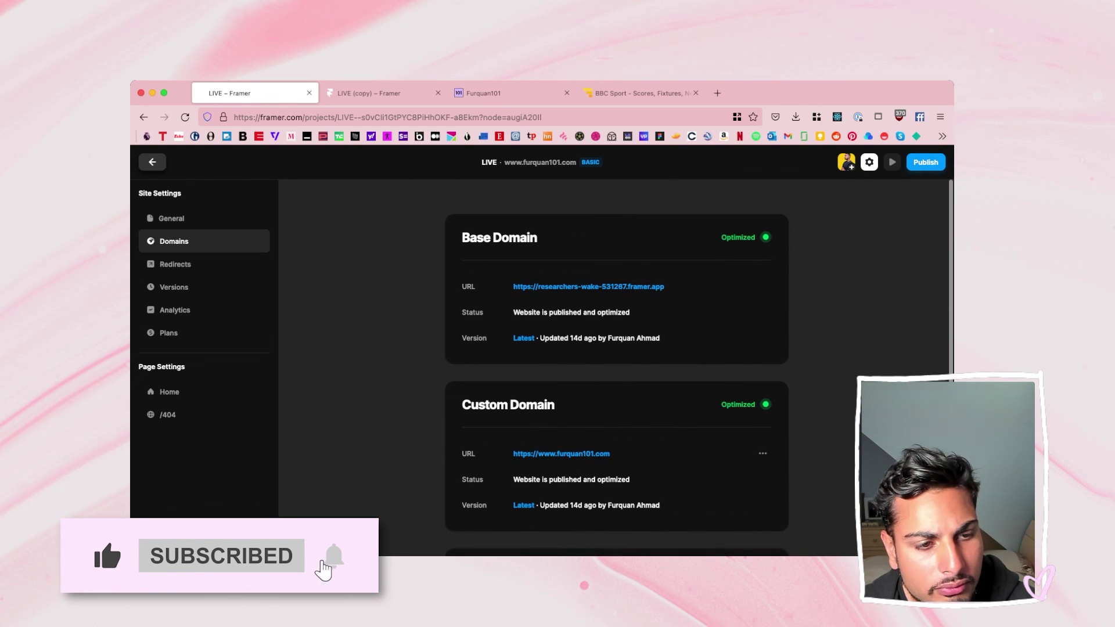
Examine the site's published versions and its 30-day analytics overview with top sources and top pages.
left_click(204, 309)
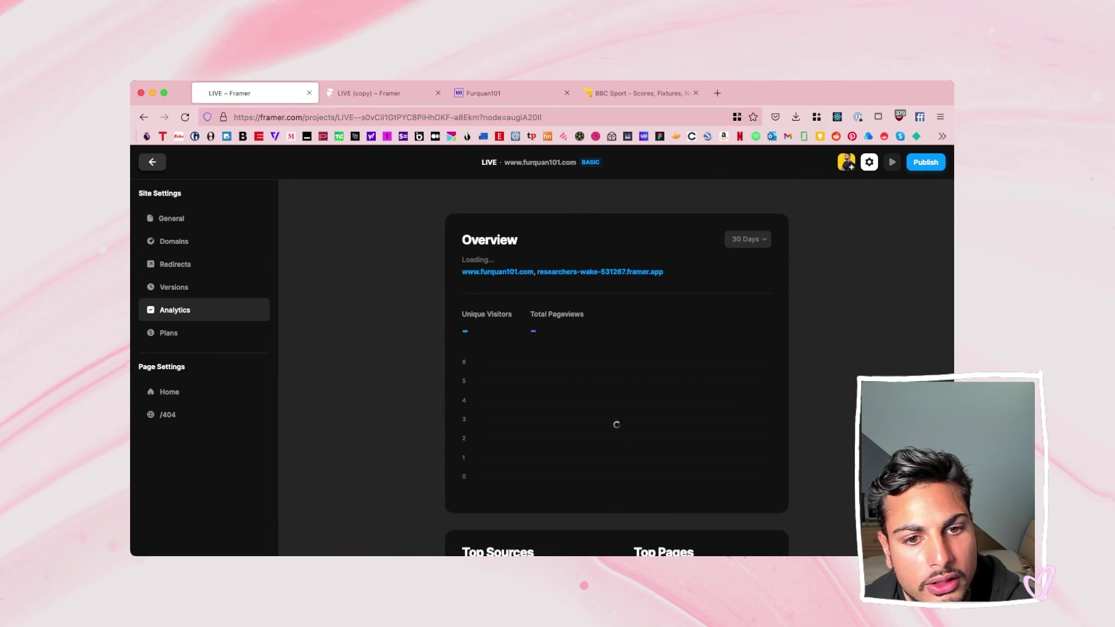
left_click(204, 286)
scroll(616, 366, "down", 3)
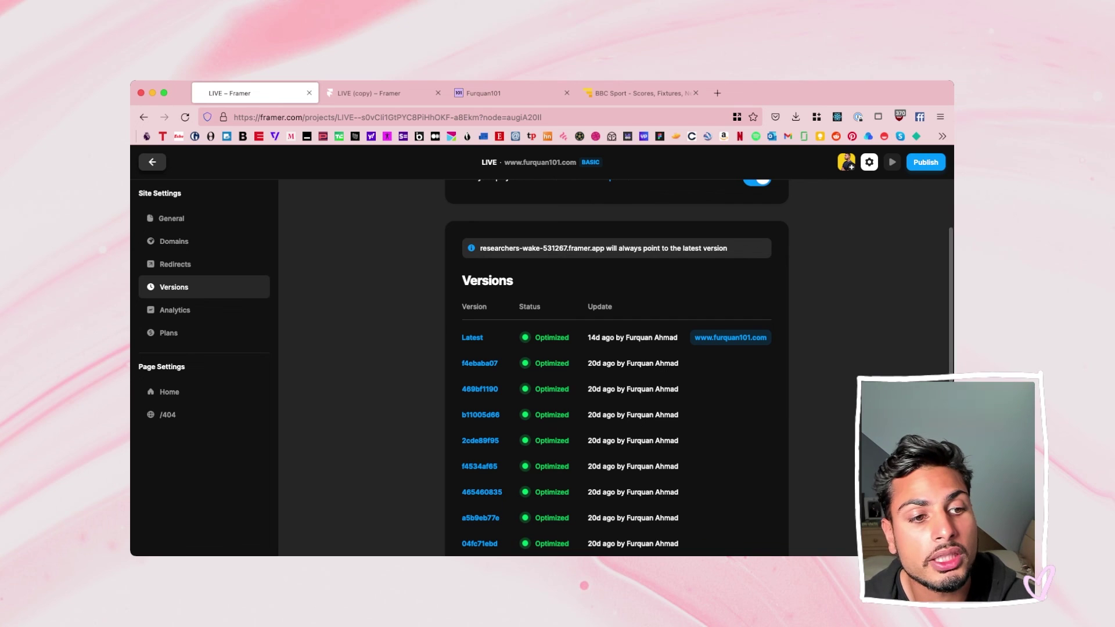
left_click(204, 310)
scroll(616, 365, "up", 4)
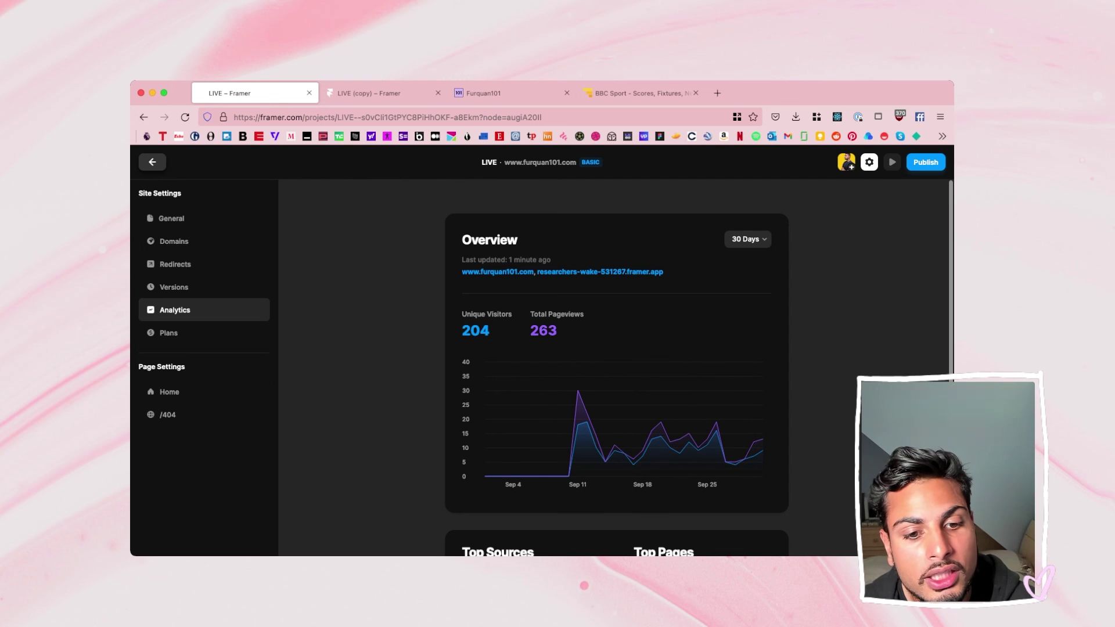
scroll(616, 366, "down", 5)
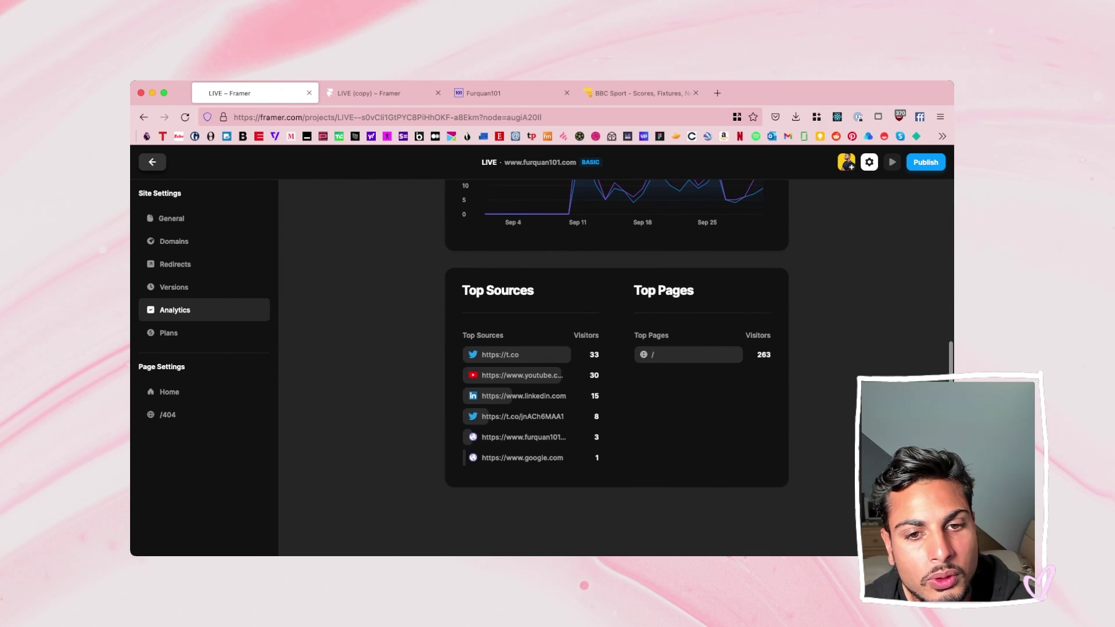
scroll(616, 366, "up", 6)
scroll(616, 366, "down", 1)
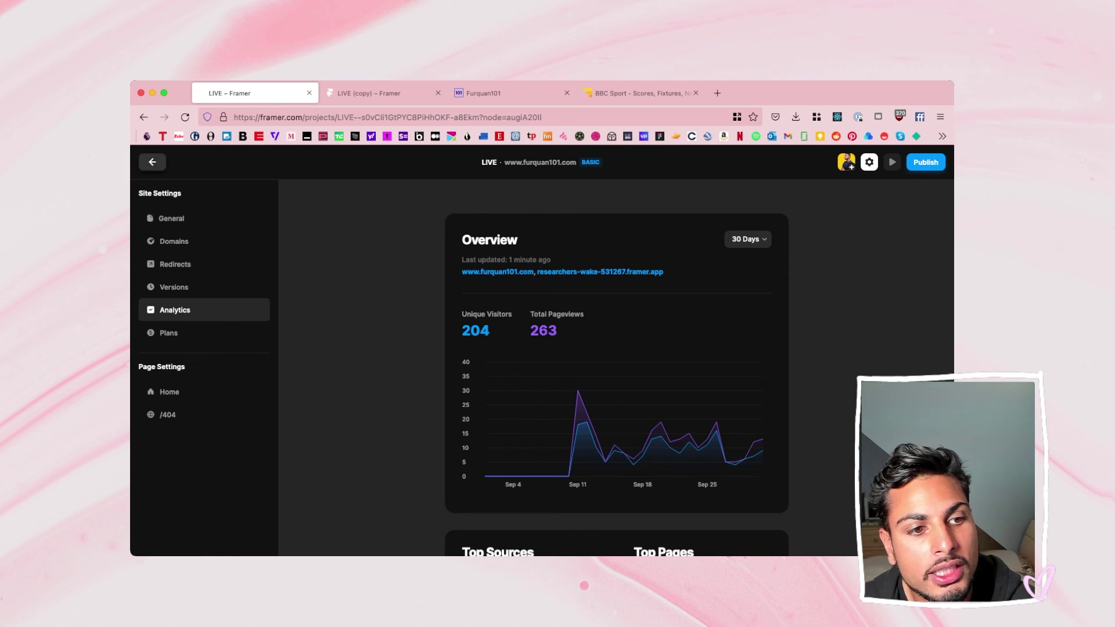
Review the general site settings and compare the Basic, Pro and Team pricing in the site plans.
left_click(203, 218)
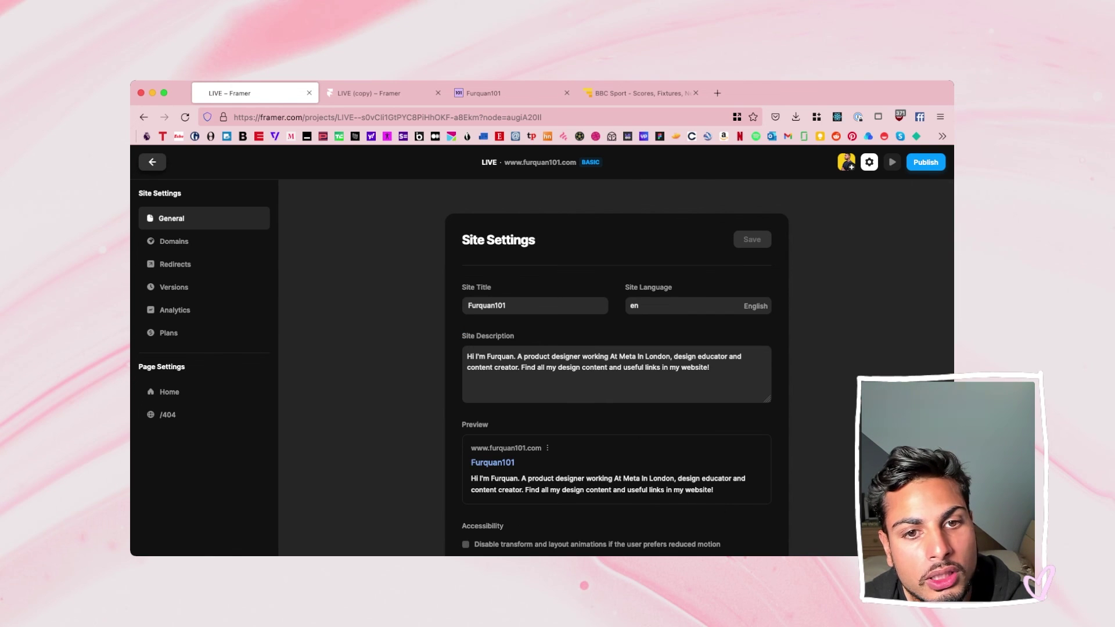
left_click(203, 332)
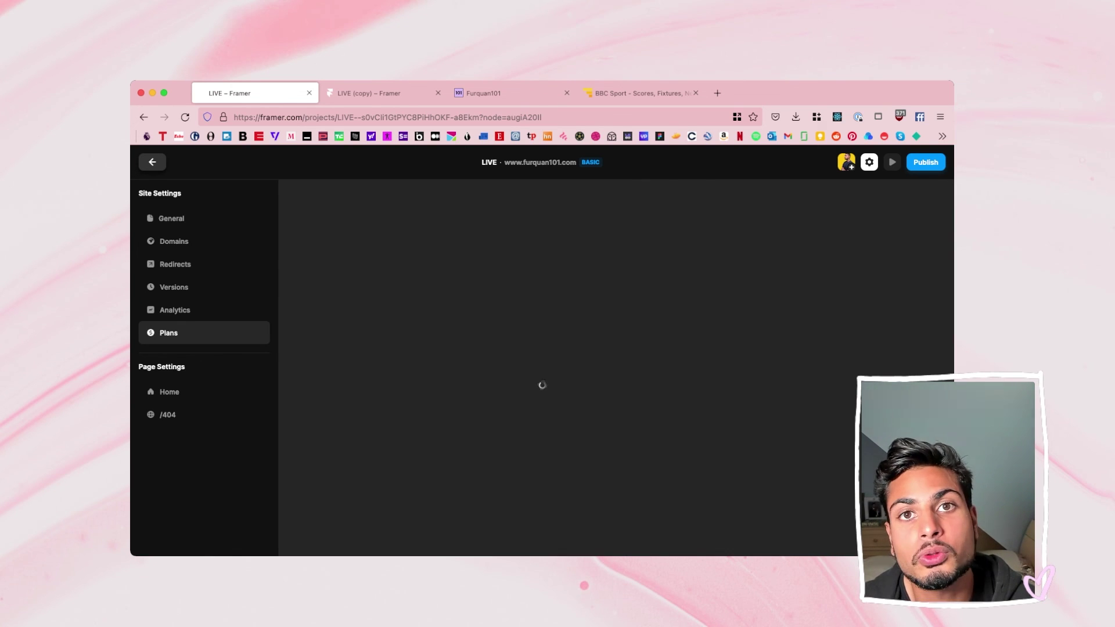
scroll(616, 369, "down", 2)
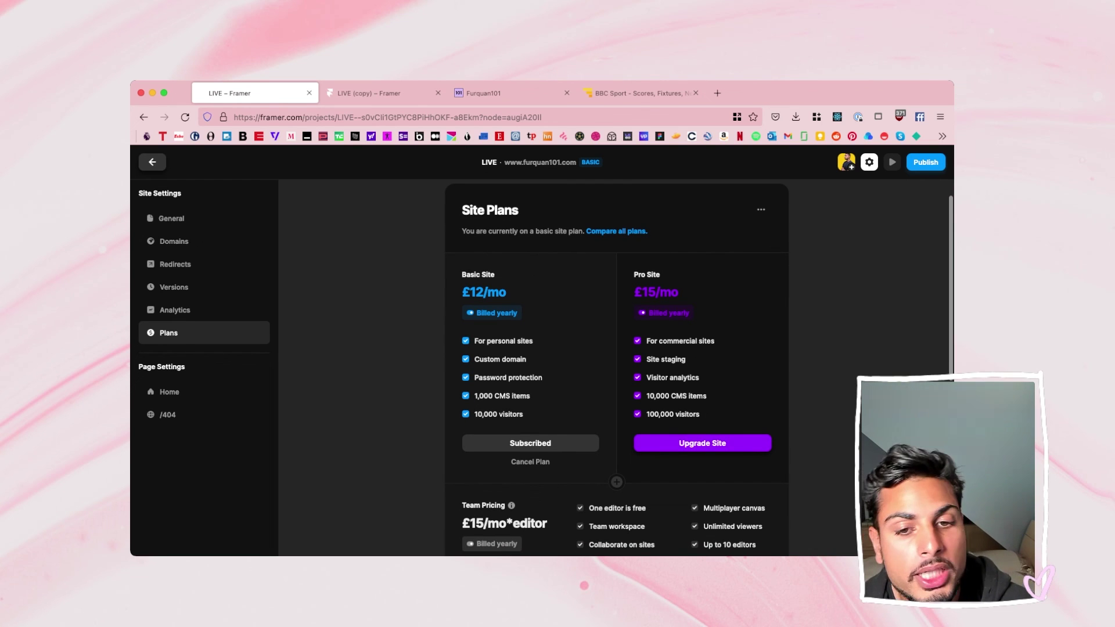
scroll(617, 369, "down", 4)
scroll(617, 369, "up", 5)
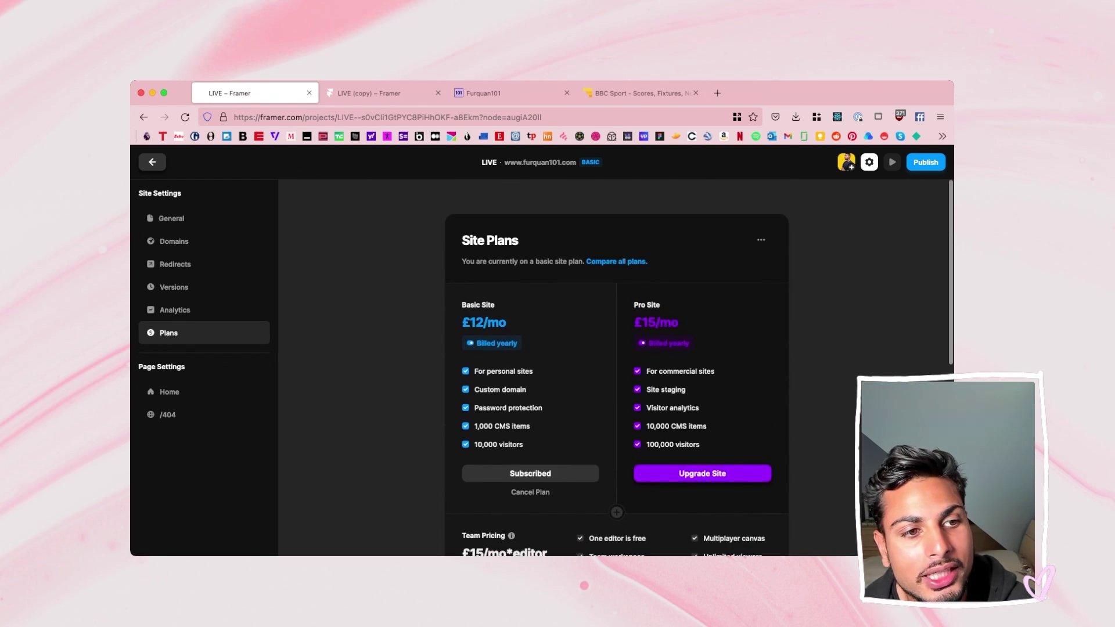
Leave the site settings for the page canvas and start publishing the site.
left_click(152, 162)
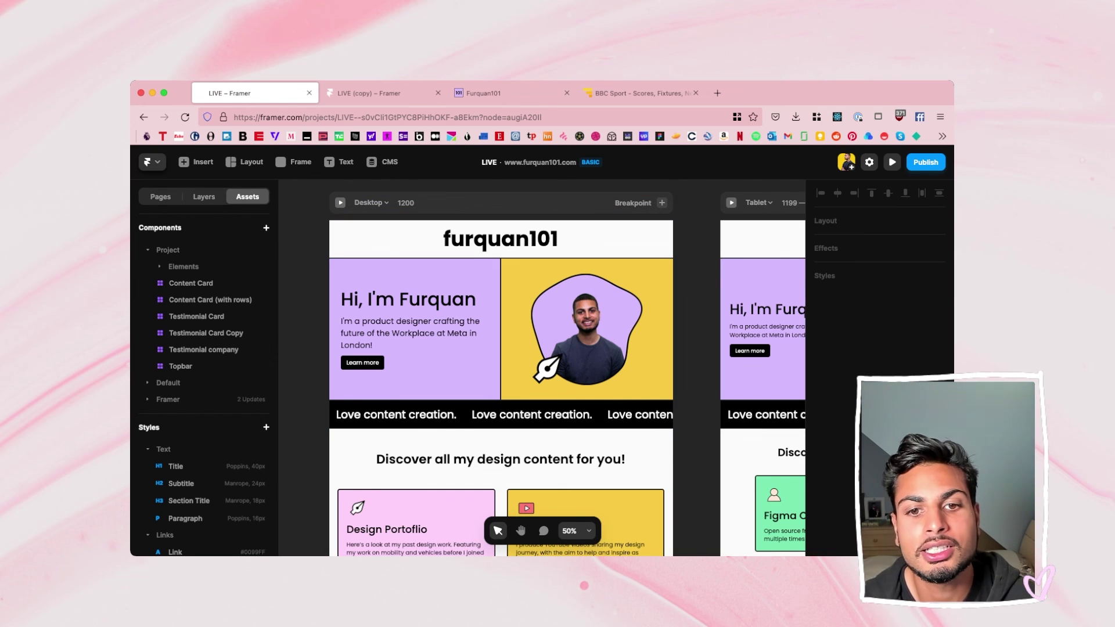
scroll(542, 367, "left", 2)
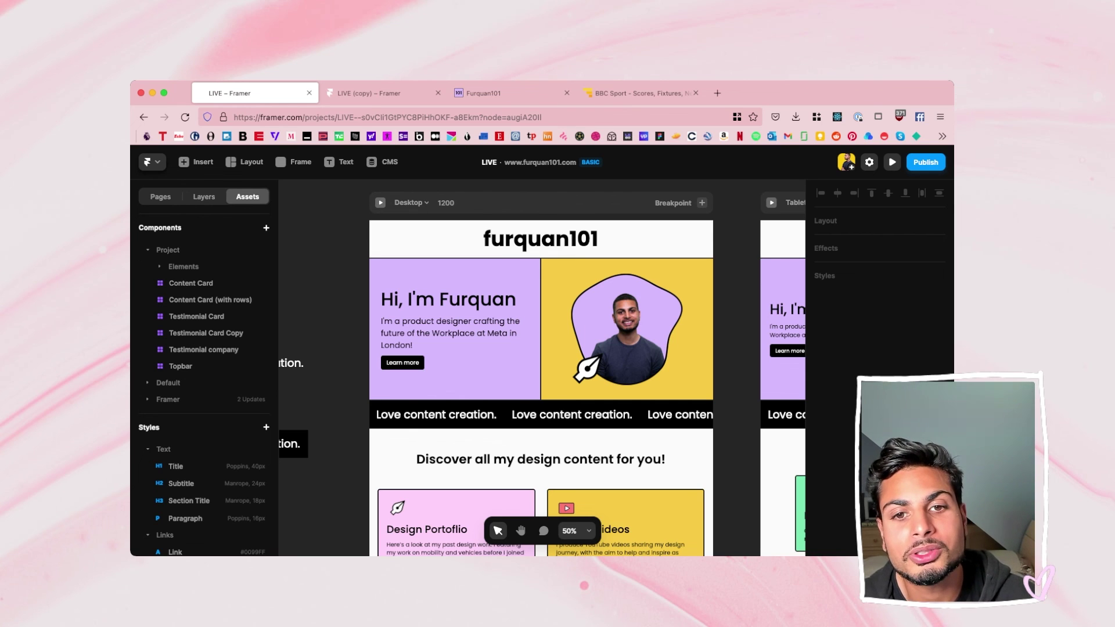
left_click(925, 162)
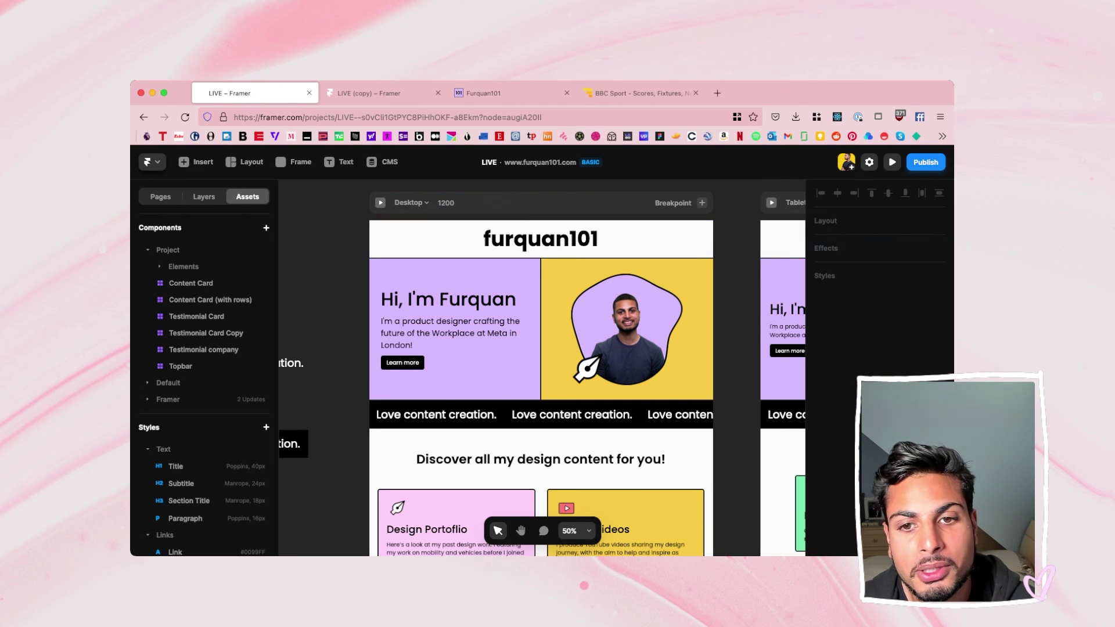